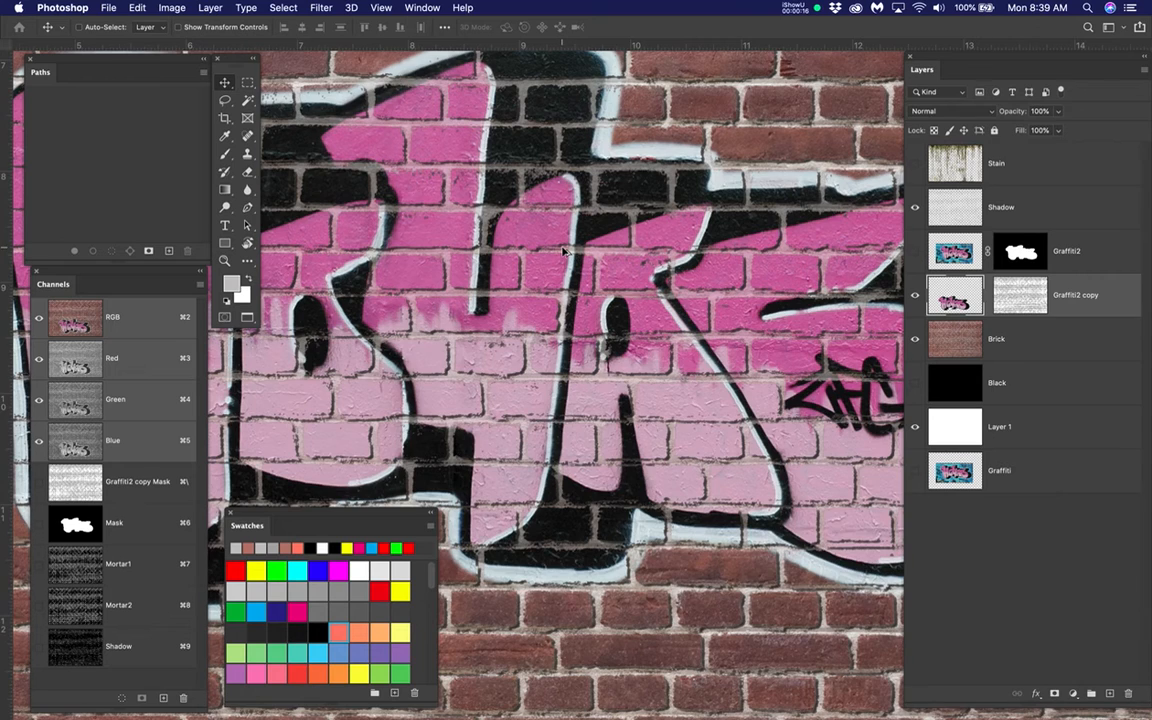
# Step: Compare the brick graffiti close up with the Shadow layer hidden and shown
pyautogui.scroll(5, 563, 250)
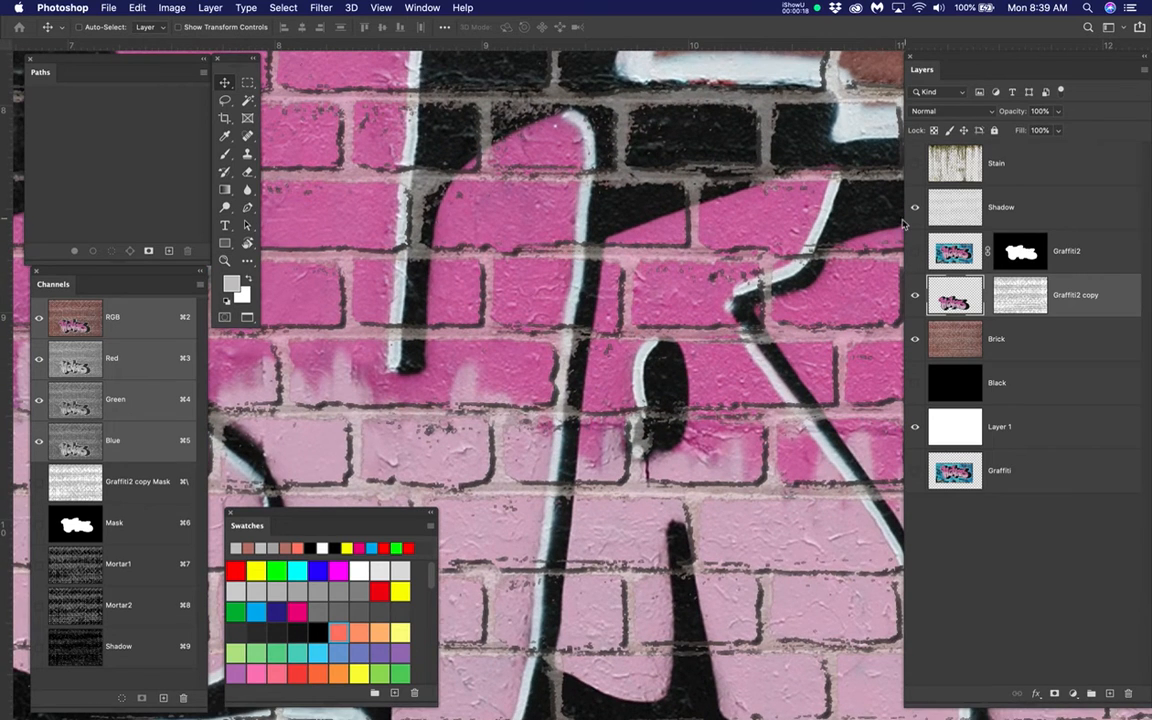
pyautogui.click(914, 208)
pyautogui.click(914, 208)
pyautogui.click(914, 208)
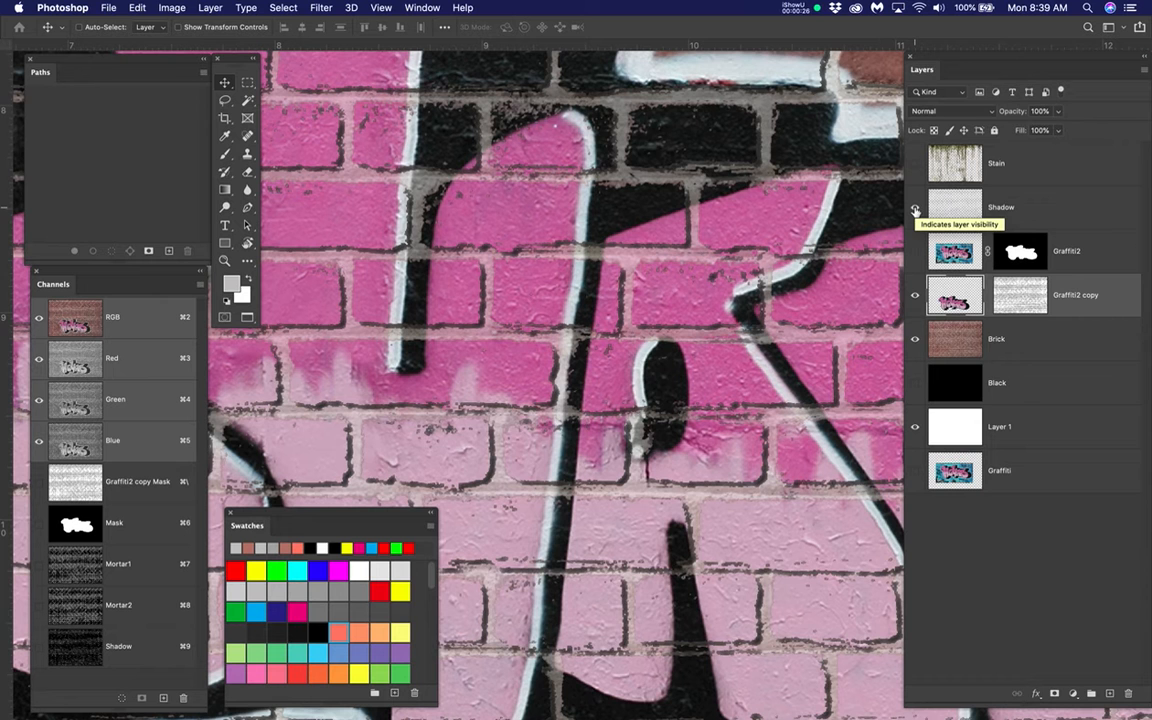
pyautogui.click(914, 208)
pyautogui.click(914, 208)
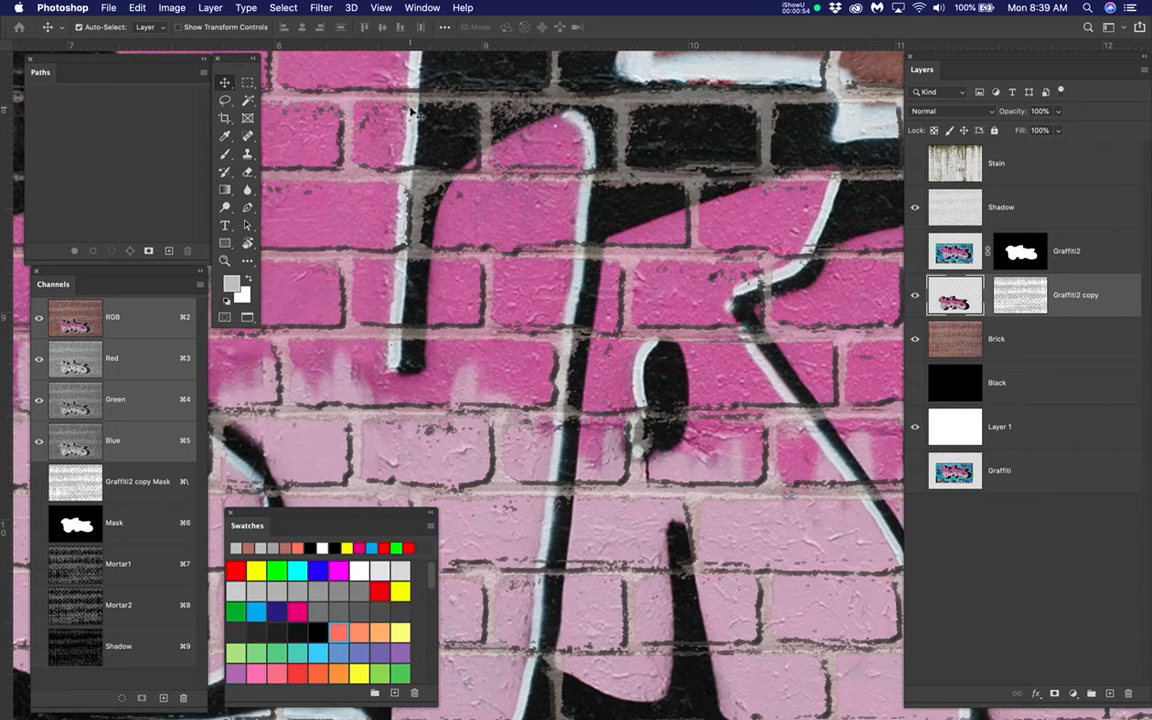
# Step: Switch to the mortar shadow demo document and compare the square with its Test and Test2 layers hidden and shown
pyautogui.press('super+grave')
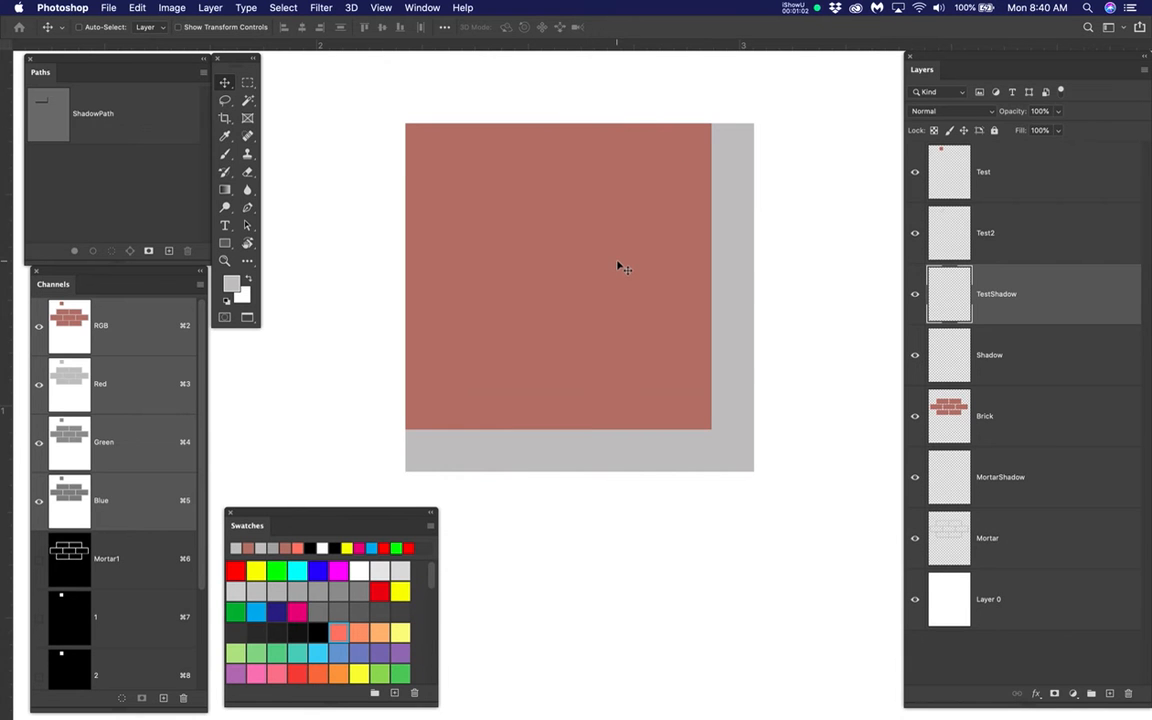
pyautogui.click(916, 174)
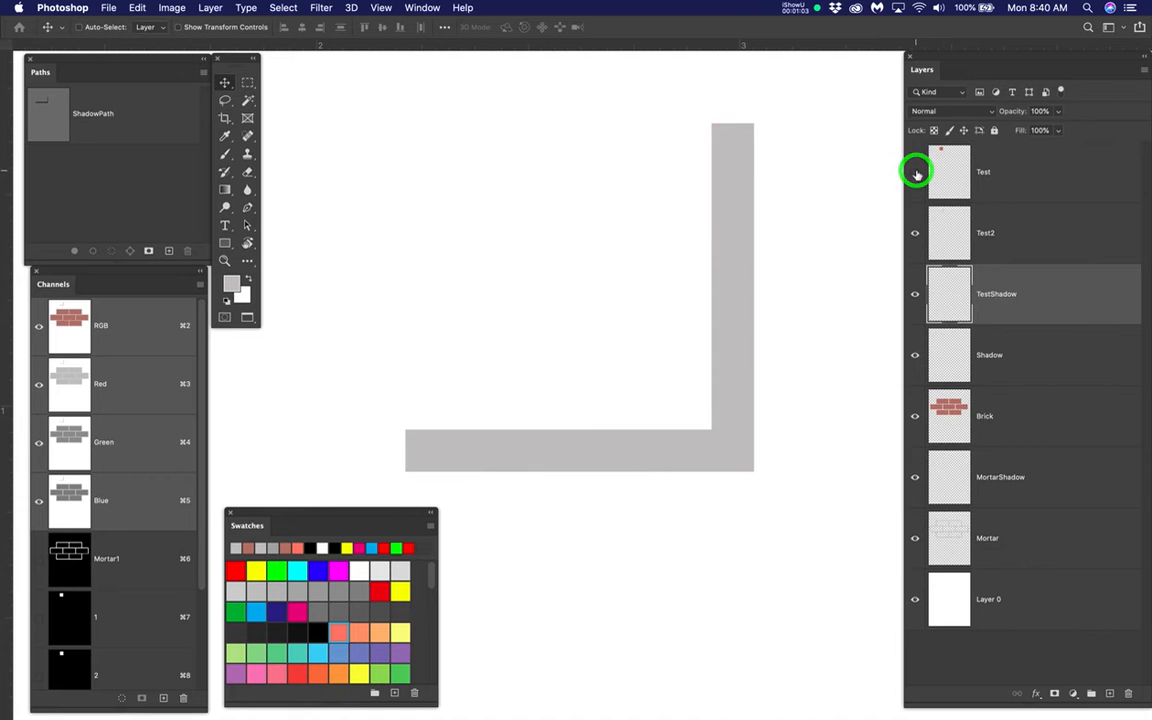
pyautogui.click(917, 236)
pyautogui.click(916, 236)
pyautogui.click(916, 236)
pyautogui.click(916, 235)
pyautogui.click(916, 174)
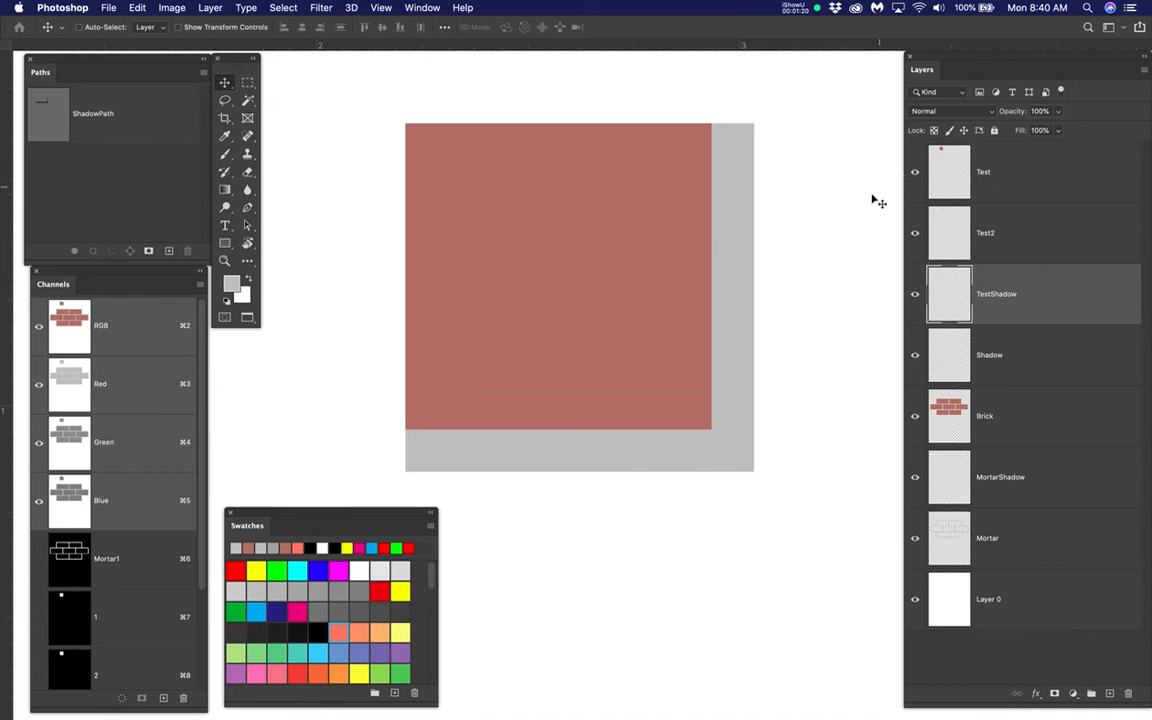
pyautogui.keyDown('super'); pyautogui.click(945, 167); pyautogui.keyUp('super')
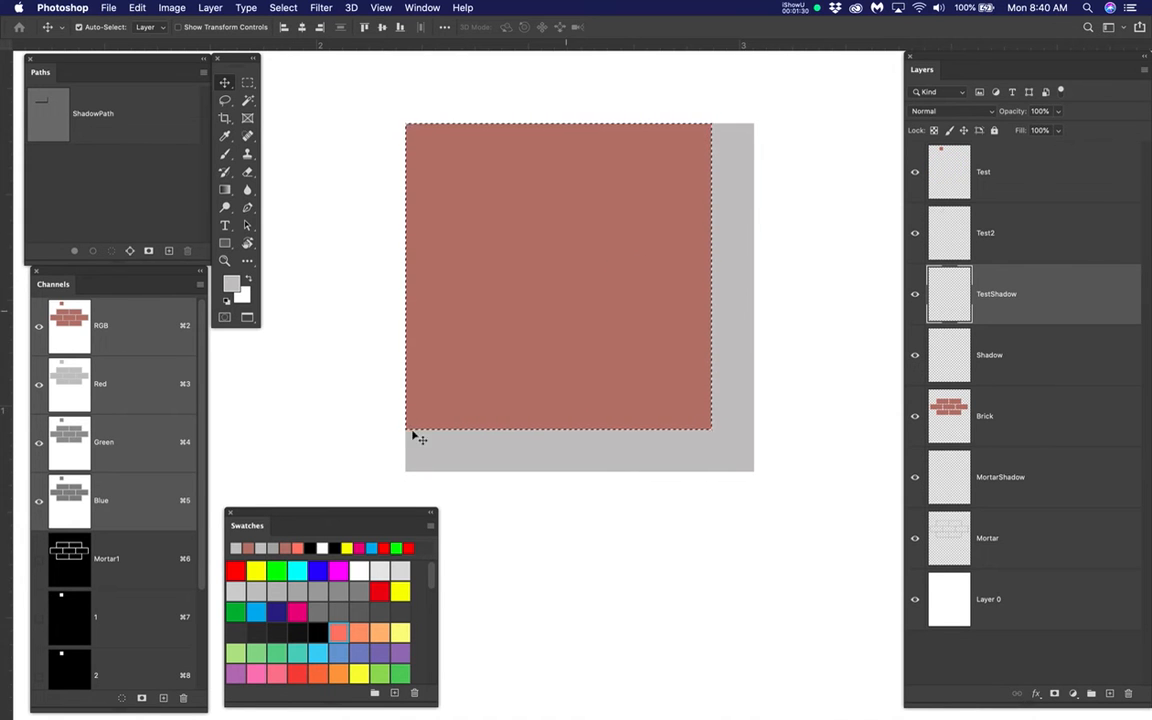
pyautogui.click(283, 7)
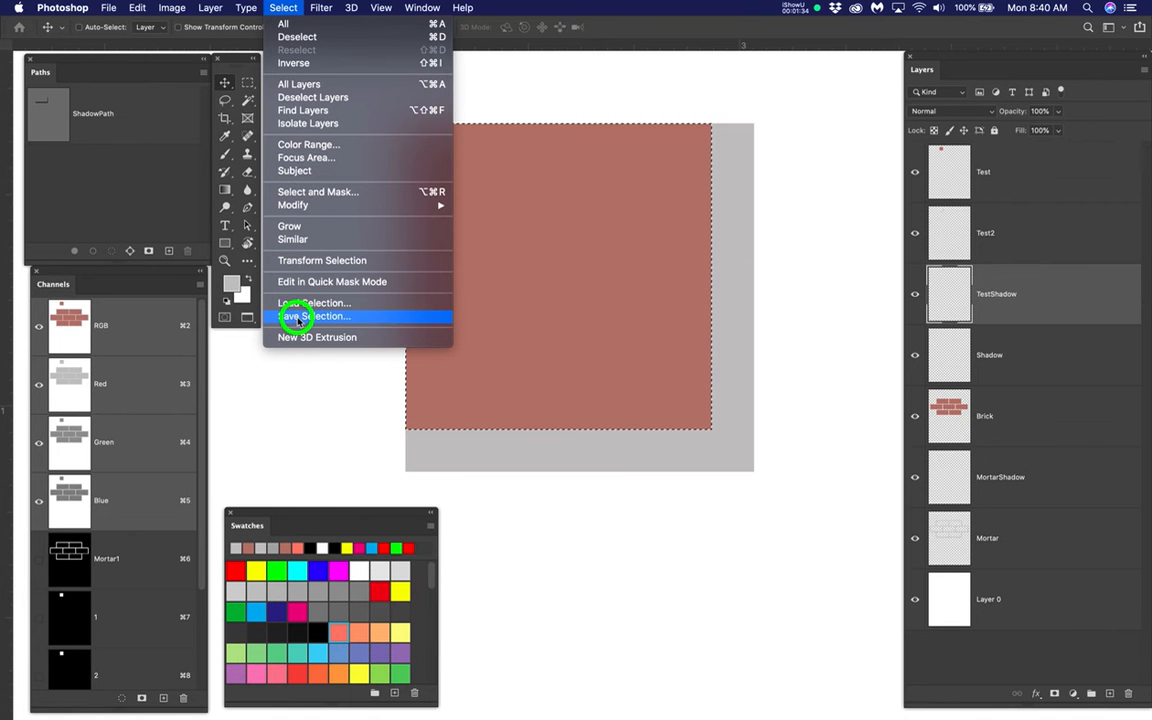
pyautogui.press('Return')
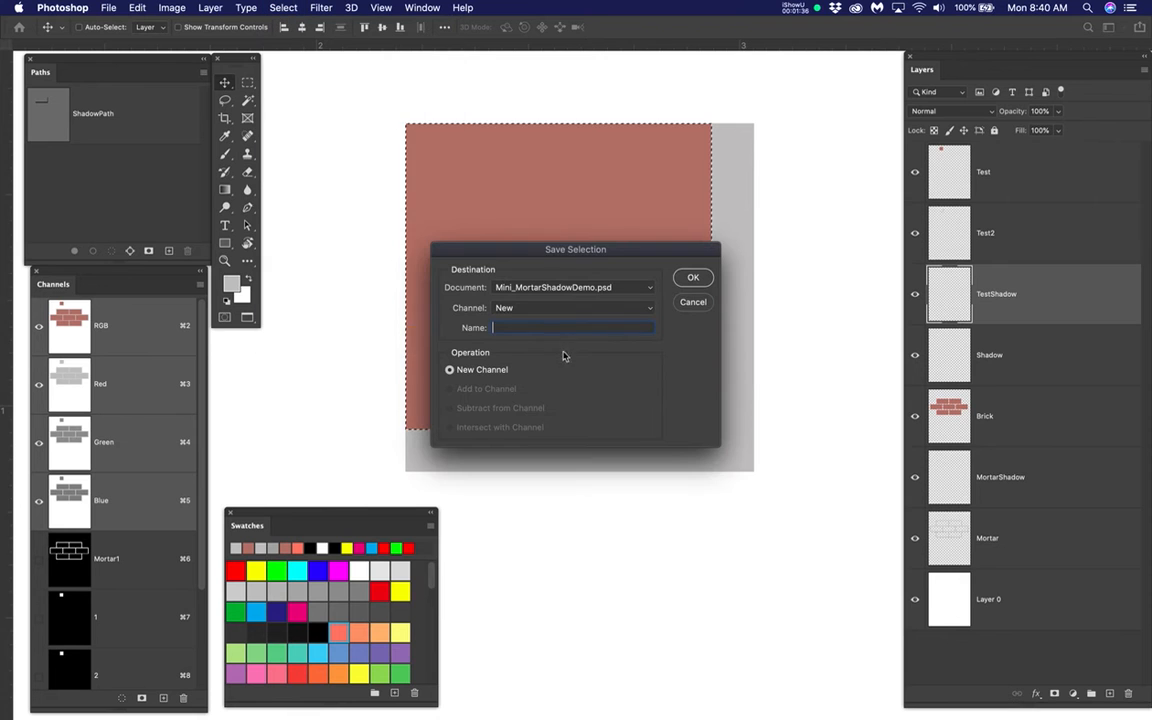
pyautogui.click(694, 302)
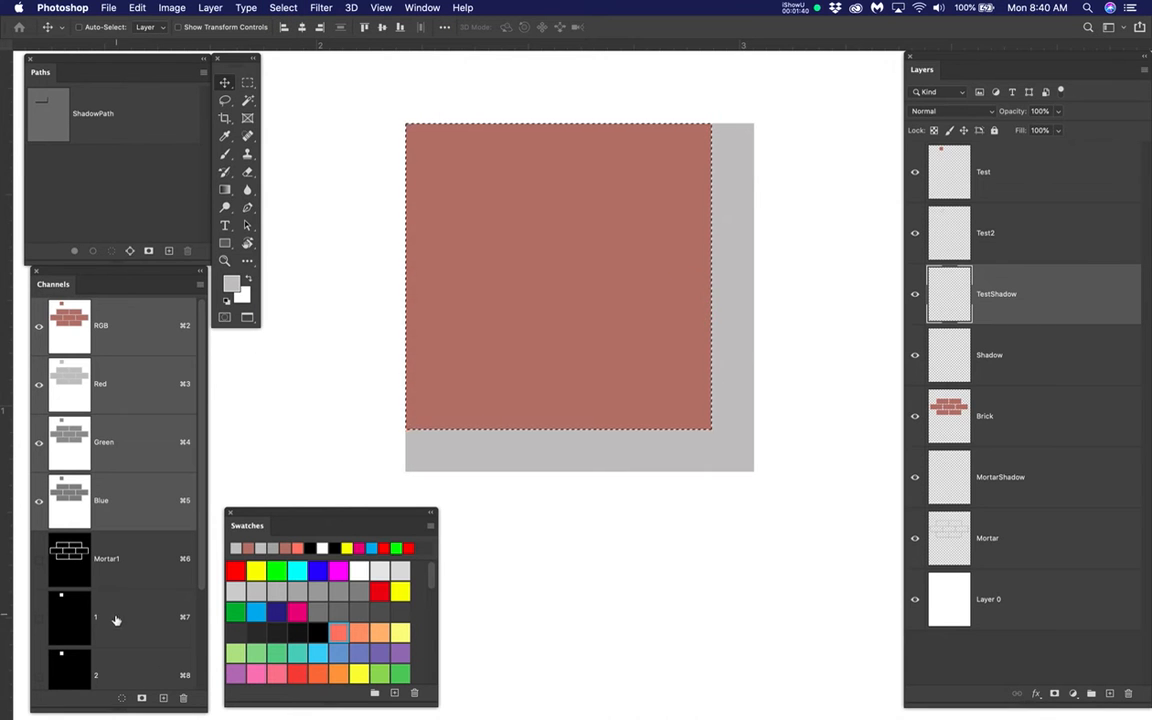
# Step: Examine saved channel 1 without an active selection, and return to the RGB composite
pyautogui.click(65, 618)
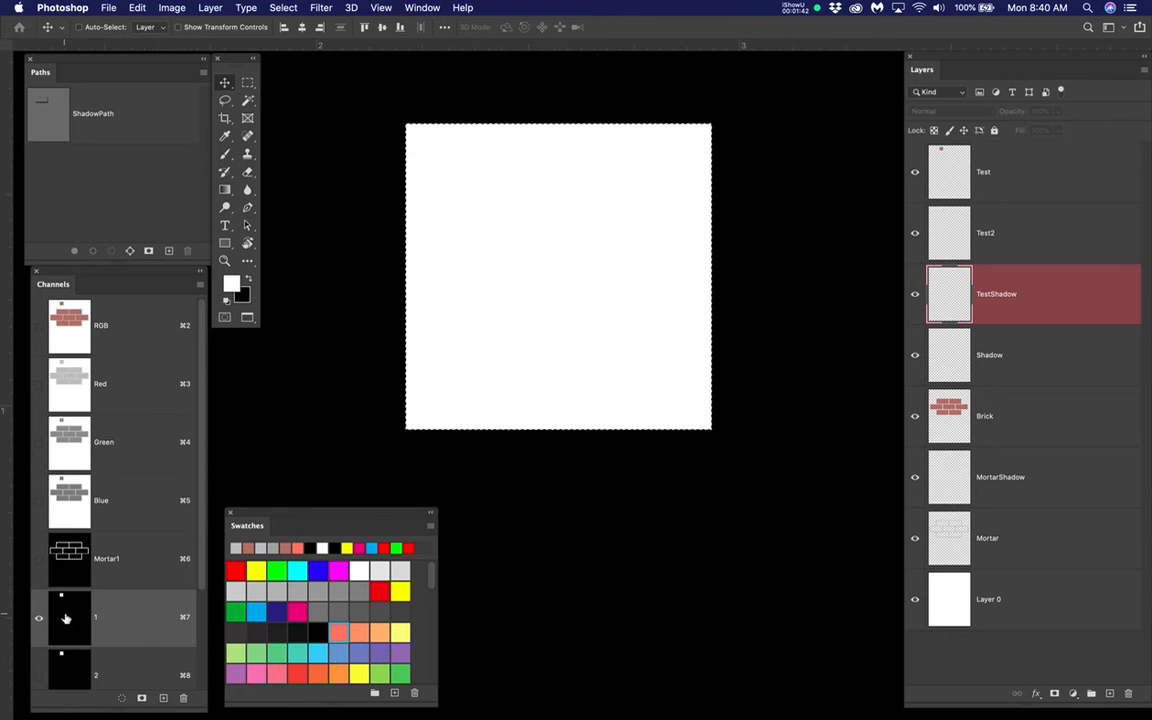
pyautogui.press('super+d')
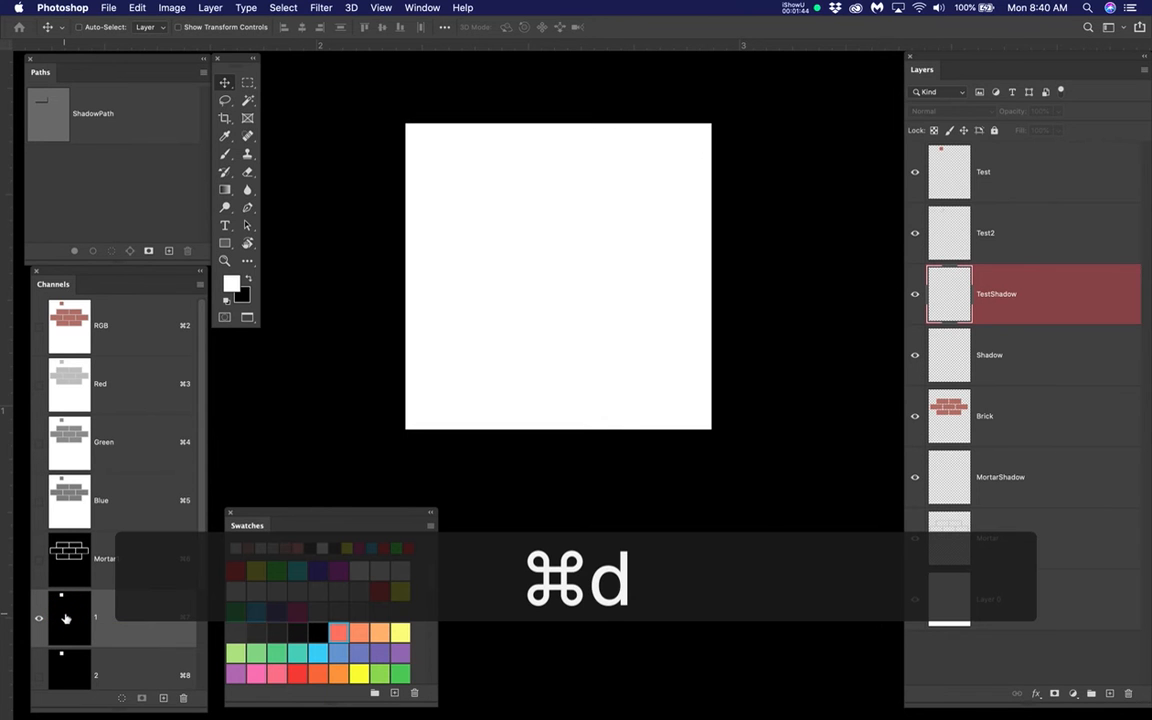
pyautogui.click(139, 320)
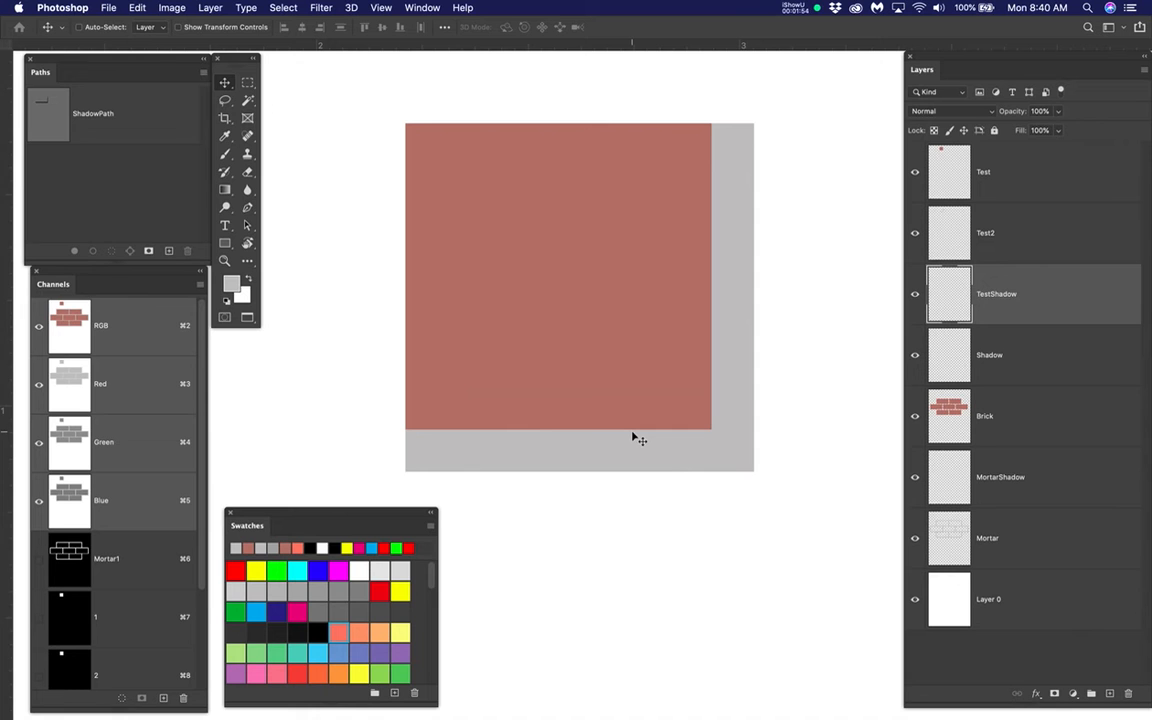
# Step: Try offsetting a selection of the Test square diagonally down and right over the gray mortar, as the basis for a saved channel
pyautogui.keyDown('super'); pyautogui.click(954, 165); pyautogui.keyUp('super')
pyautogui.scroll(2, 718, 443)
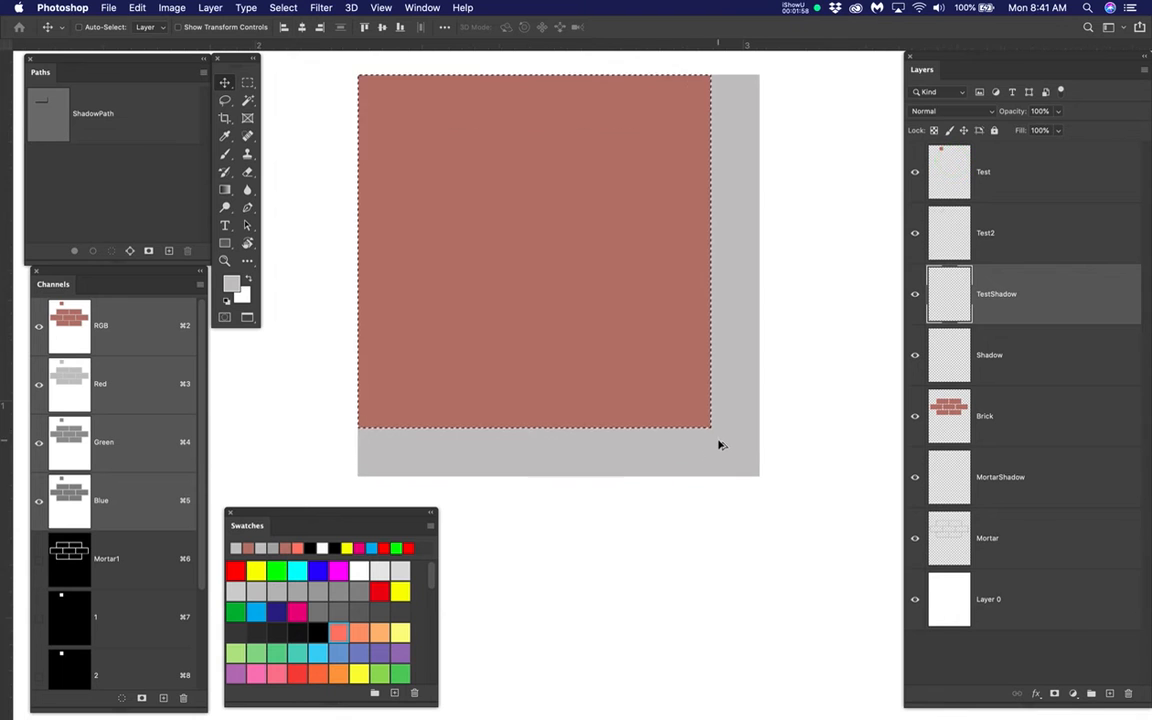
pyautogui.scroll(1, 718, 443)
pyautogui.moveTo(720, 438); pyautogui.dragTo(734, 463)
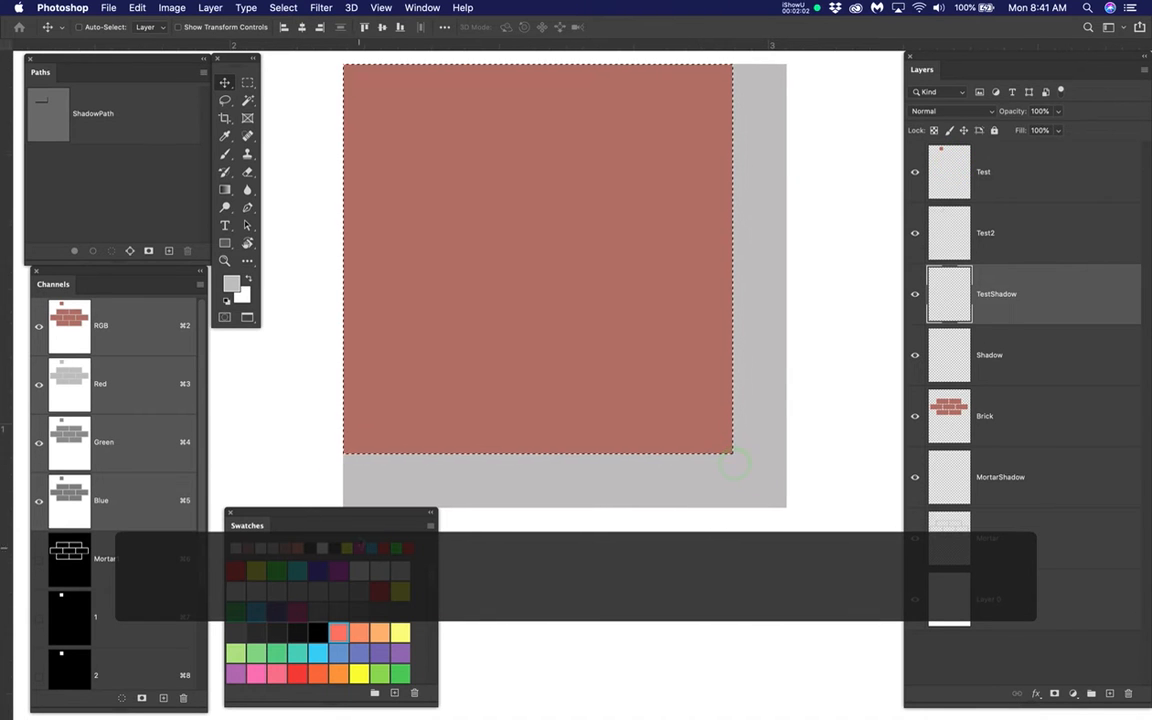
pyautogui.doubleClick(349, 526)
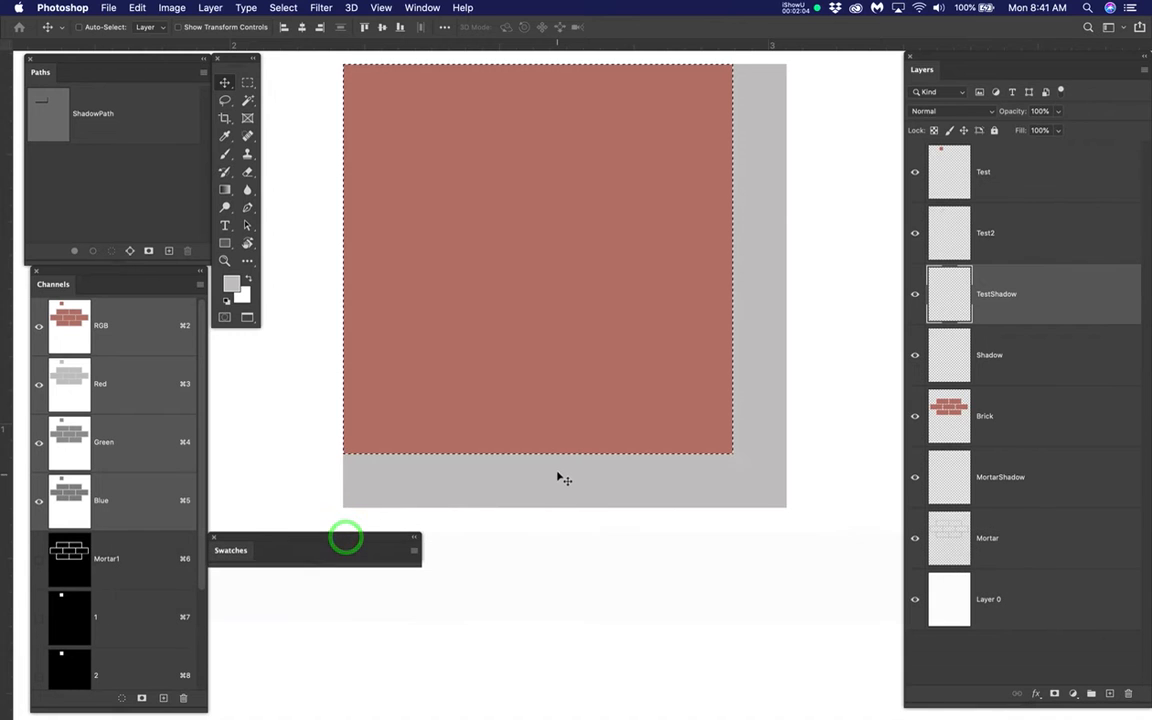
pyautogui.click(246, 82)
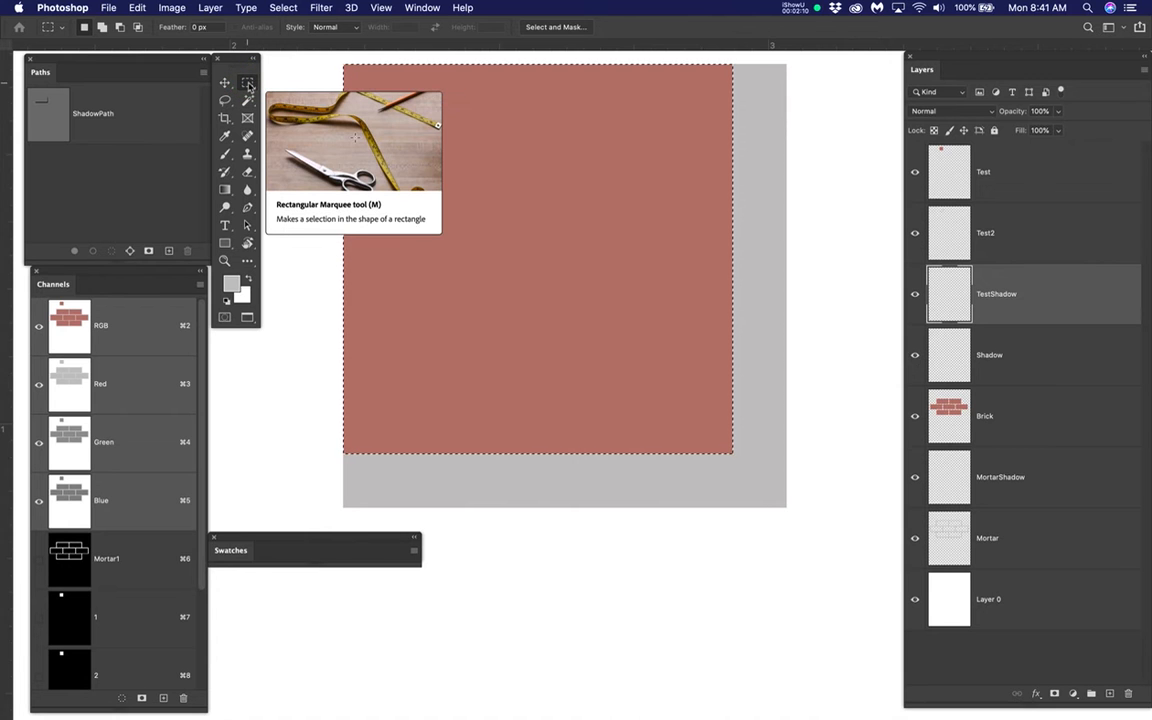
pyautogui.click(613, 457)
pyautogui.moveTo(613, 457); pyautogui.dragTo(630, 477)
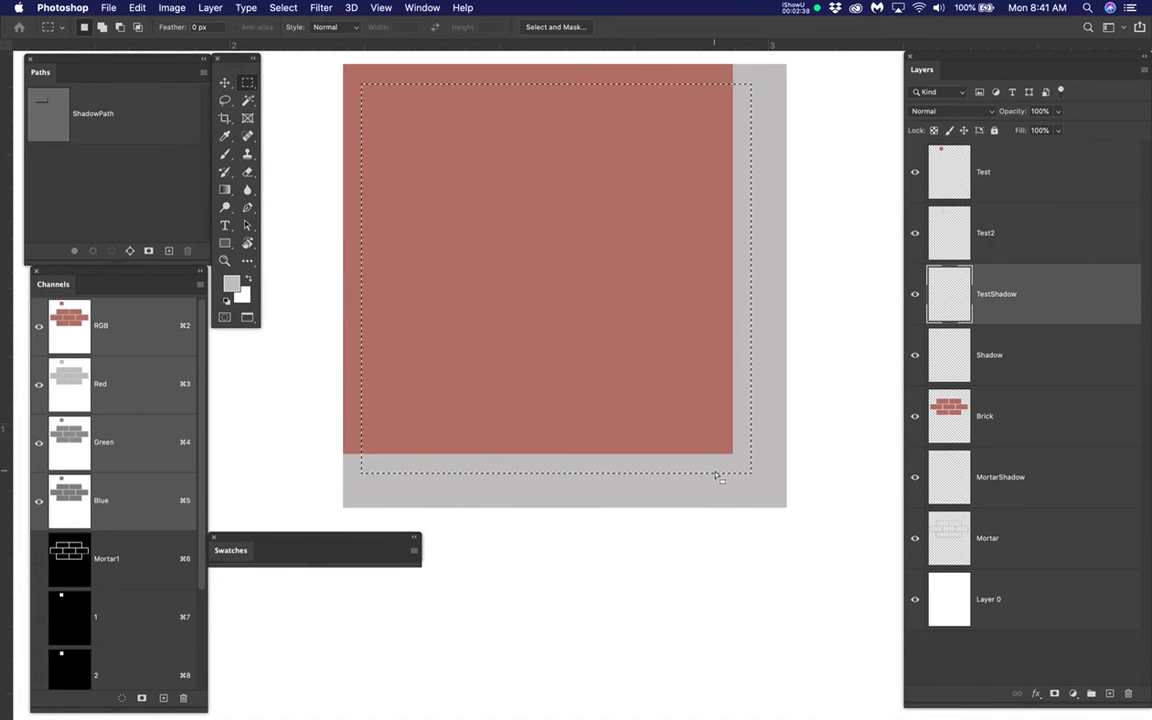
pyautogui.moveTo(288, 8); pyautogui.dragTo(324, 322)
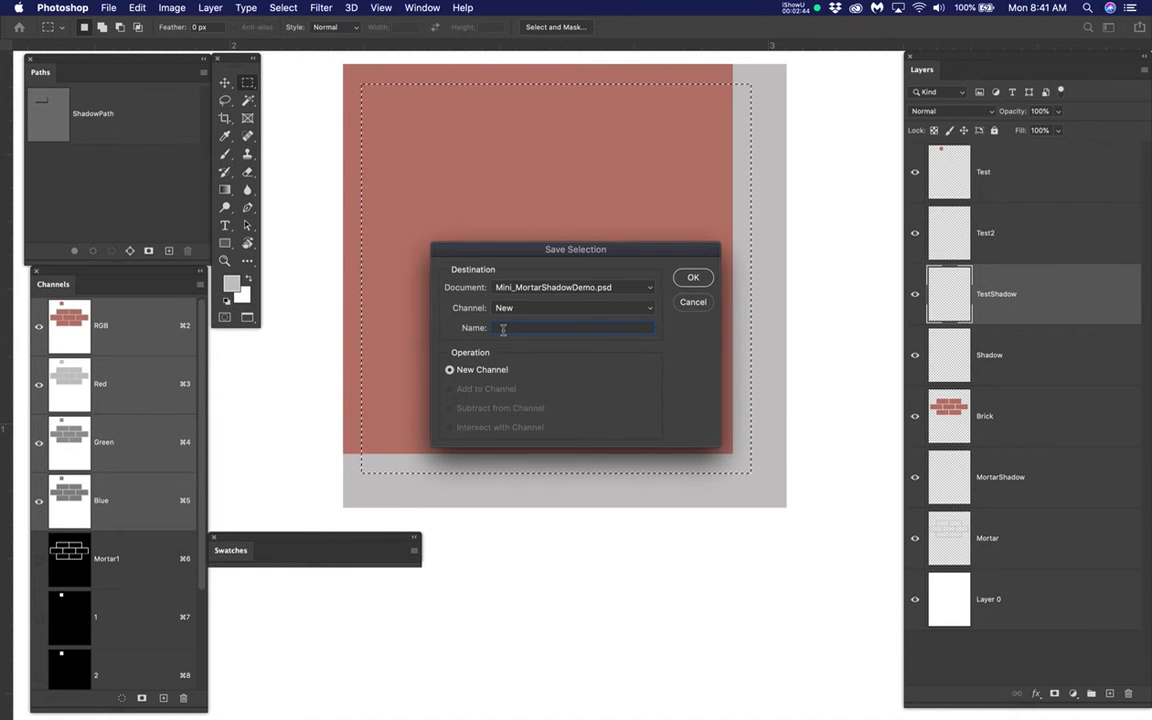
pyautogui.click(692, 304)
# Step: Examine saved channel 2 without an active selection, and return to the RGB composite
pyautogui.click(115, 665)
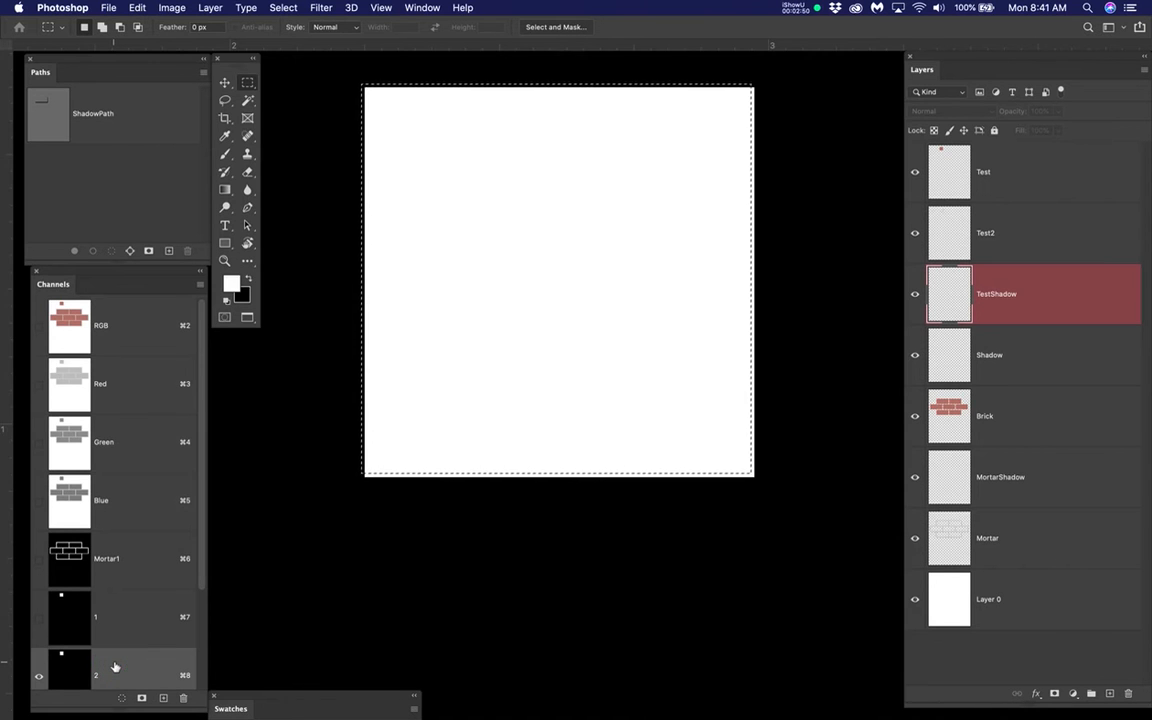
pyautogui.press('super+d')
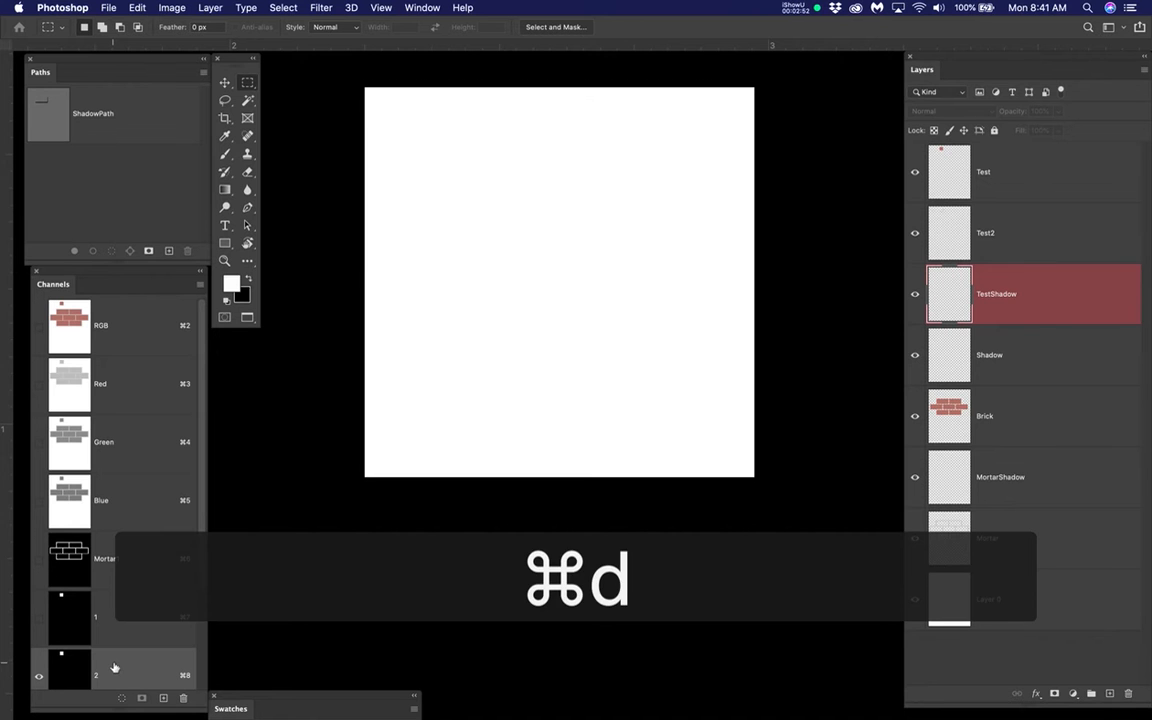
pyautogui.click(130, 326)
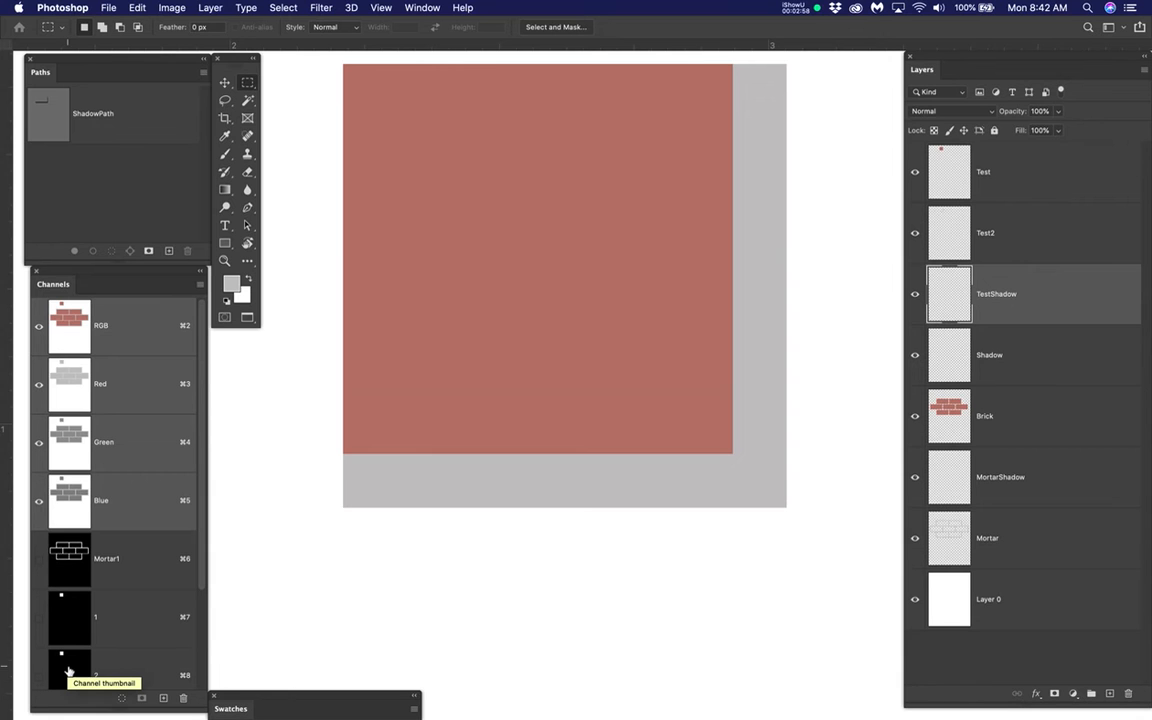
# Step: Load channel 2 as a selection and subtract channel 1 from it, leaving only the L-shaped shadow strip
pyautogui.scroll(-2, 68, 665)
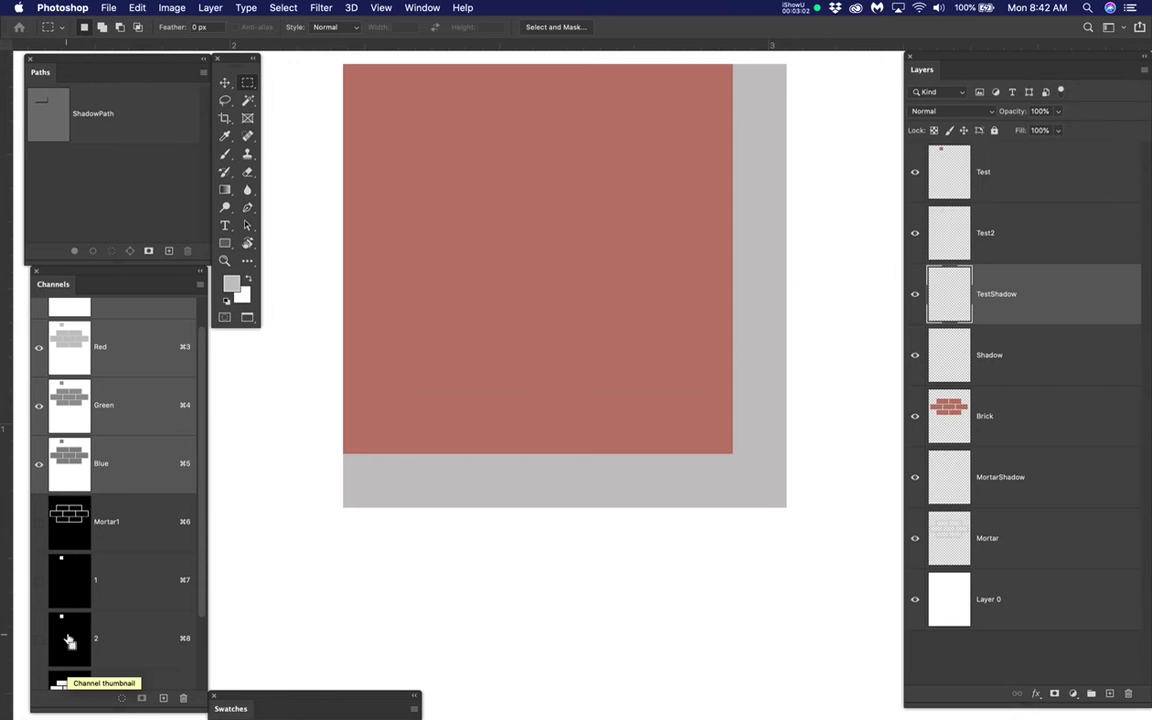
pyautogui.keyDown('super'); pyautogui.click(68, 640); pyautogui.keyUp('super')
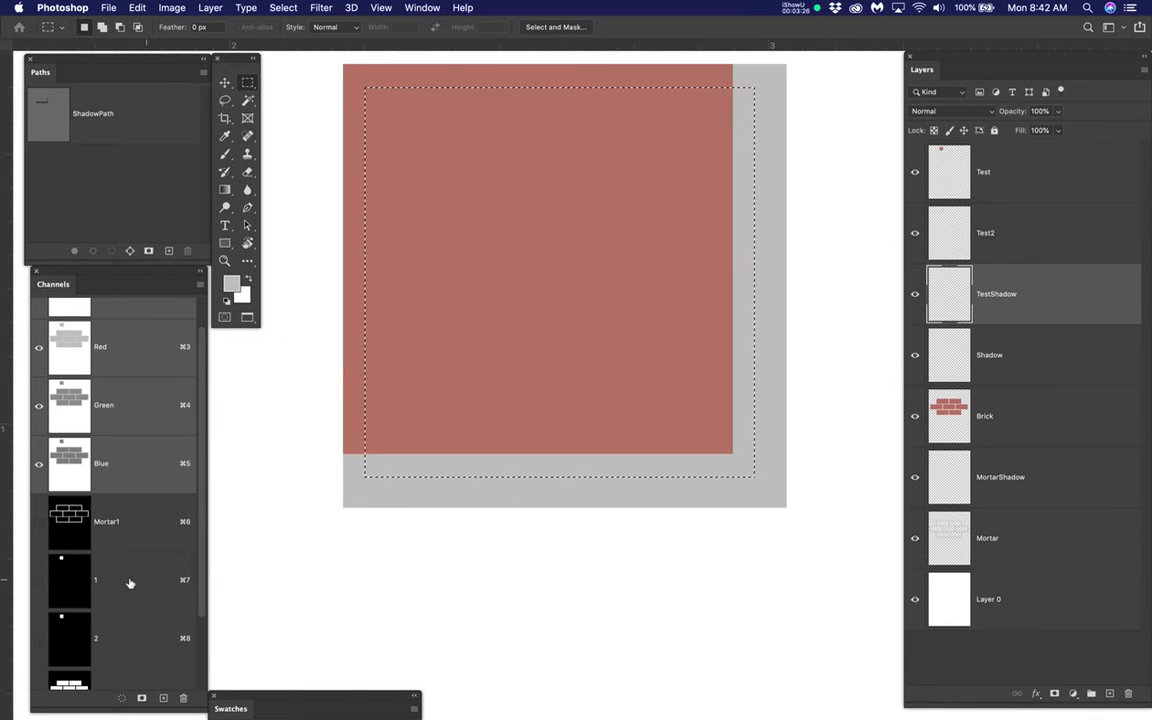
pyautogui.keyDown('alt'); pyautogui.keyDown('super'); pyautogui.click(70, 580); pyautogui.keyUp('super'); pyautogui.keyUp('alt')
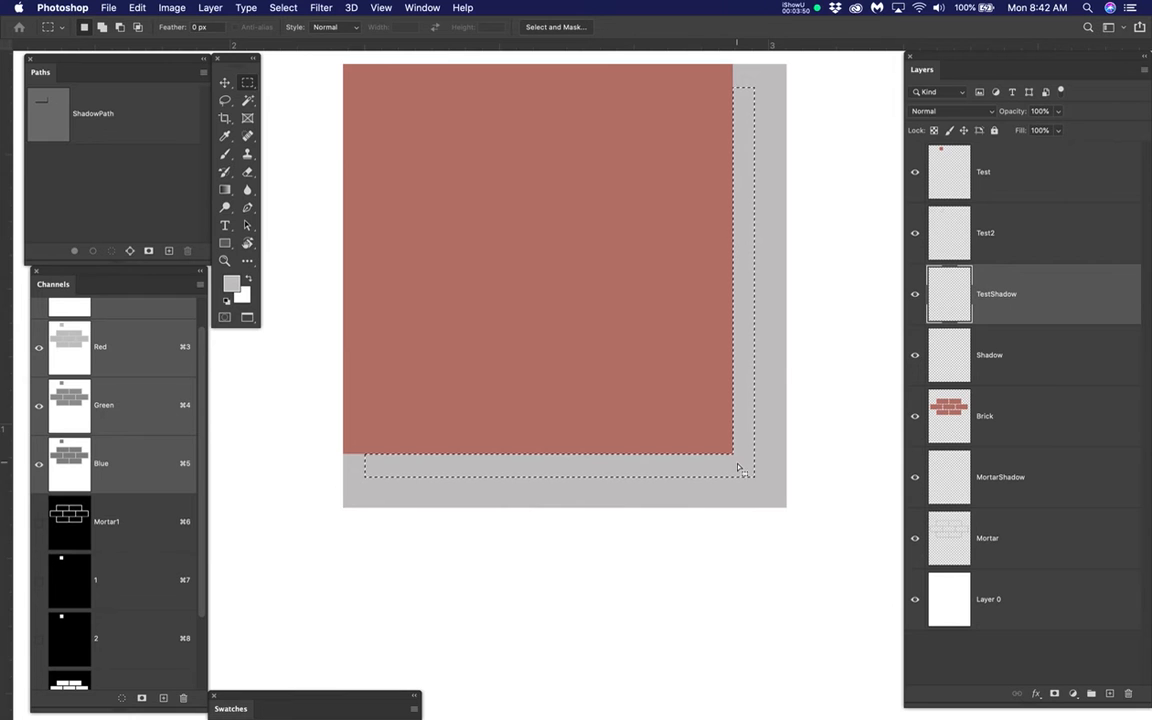
# Step: Save the L-shaped selection as a new channel named TextShadow
pyautogui.moveTo(283, 7); pyautogui.dragTo(316, 318)
pyautogui.write('Te')
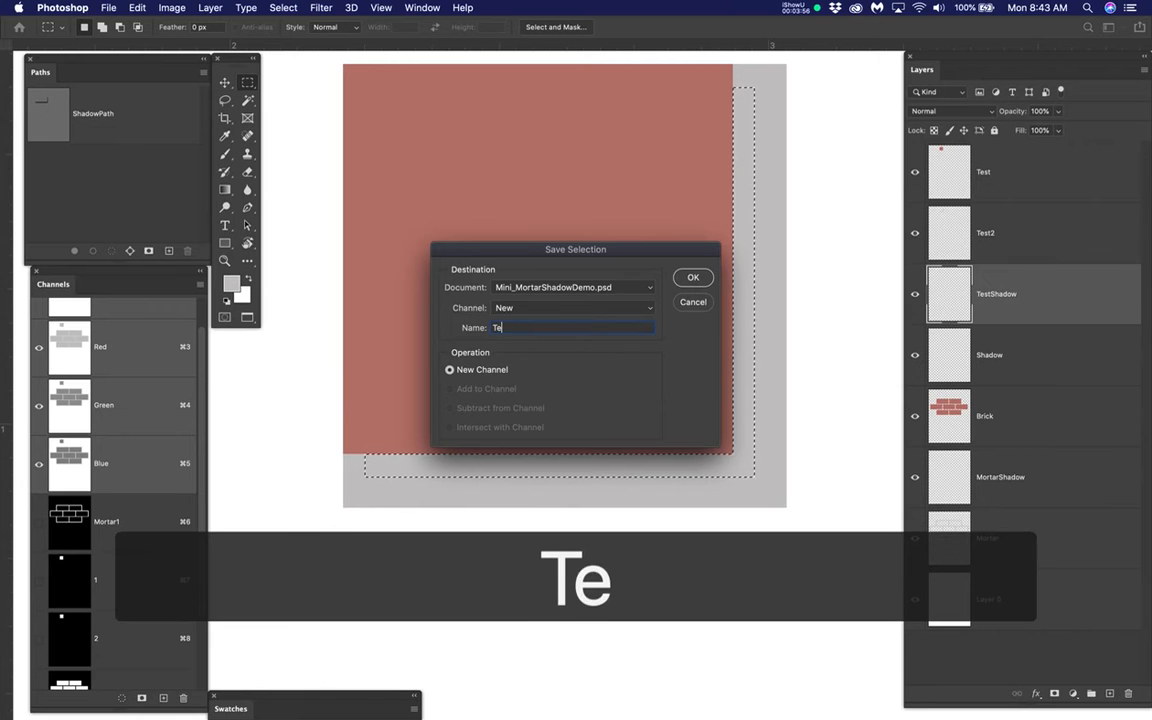
pyautogui.write('xtShadow')
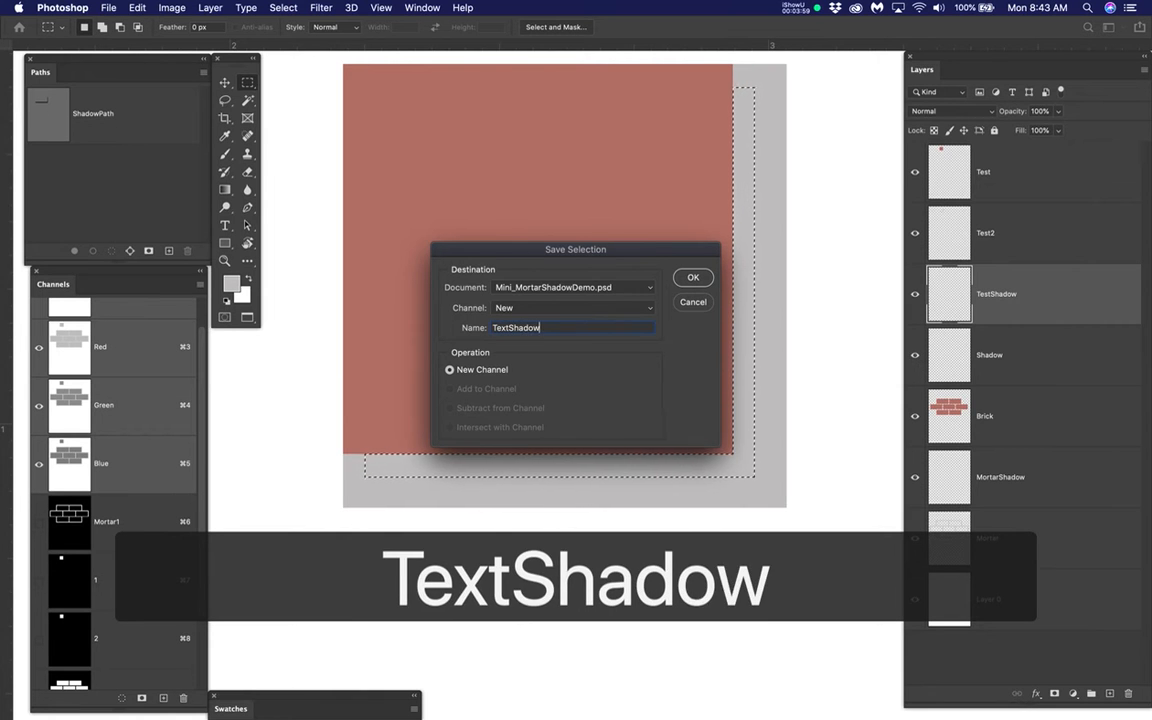
pyautogui.press('Return')
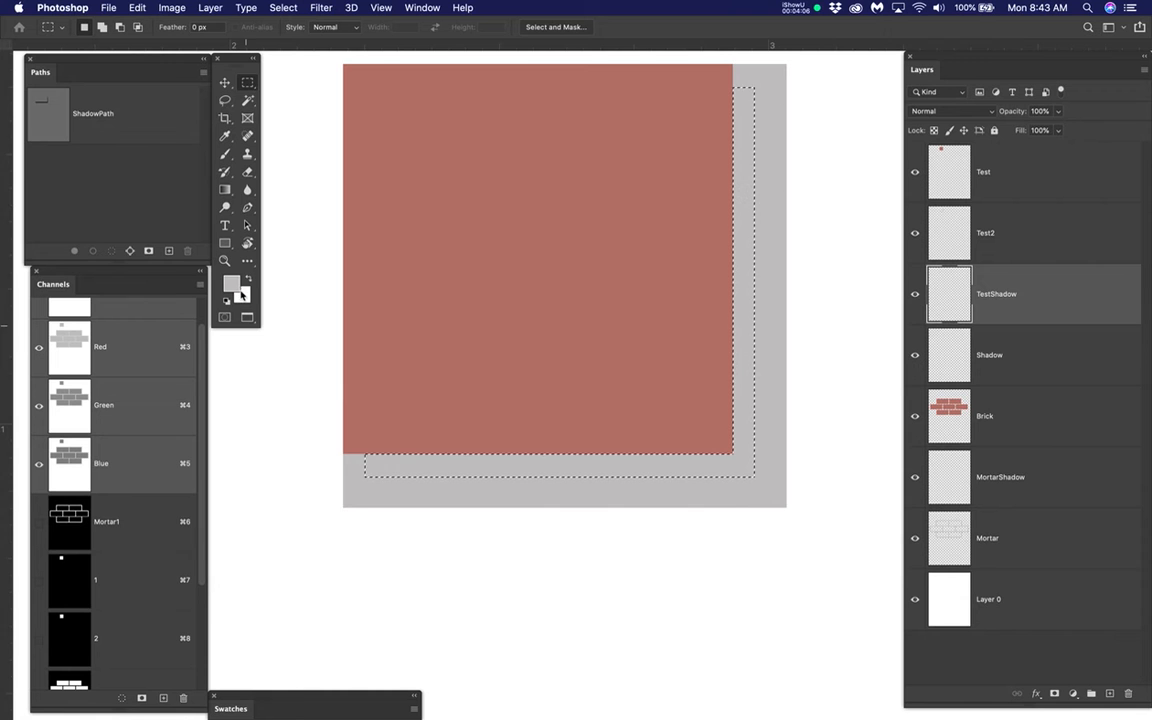
# Step: Sample the mortar gray, darken it to a dark gray foreground color, and fill the selection with it on the TestShadow layer
pyautogui.press('b')
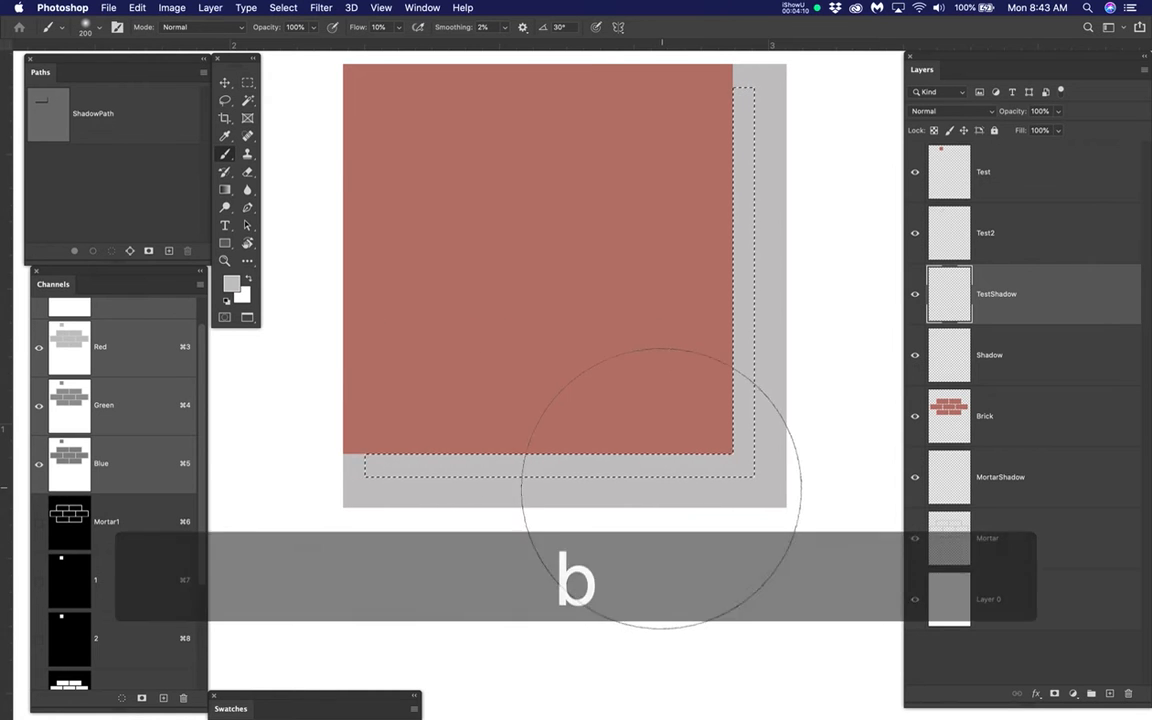
pyautogui.keyDown('alt'); pyautogui.click(662, 488); pyautogui.keyUp('alt')
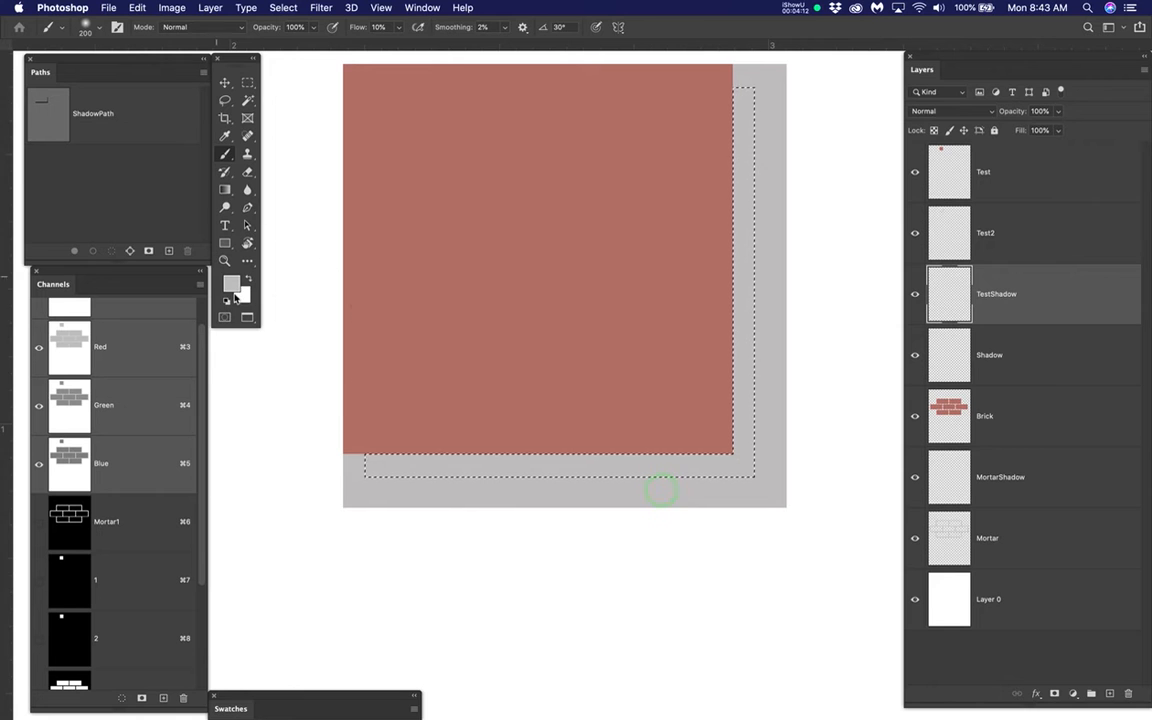
pyautogui.click(233, 286)
pyautogui.moveTo(404, 270)
pyautogui.mouseDown()
pyautogui.moveTo(404, 305)
pyautogui.moveTo(393, 289)
pyautogui.mouseUp()
pyautogui.click(705, 166)
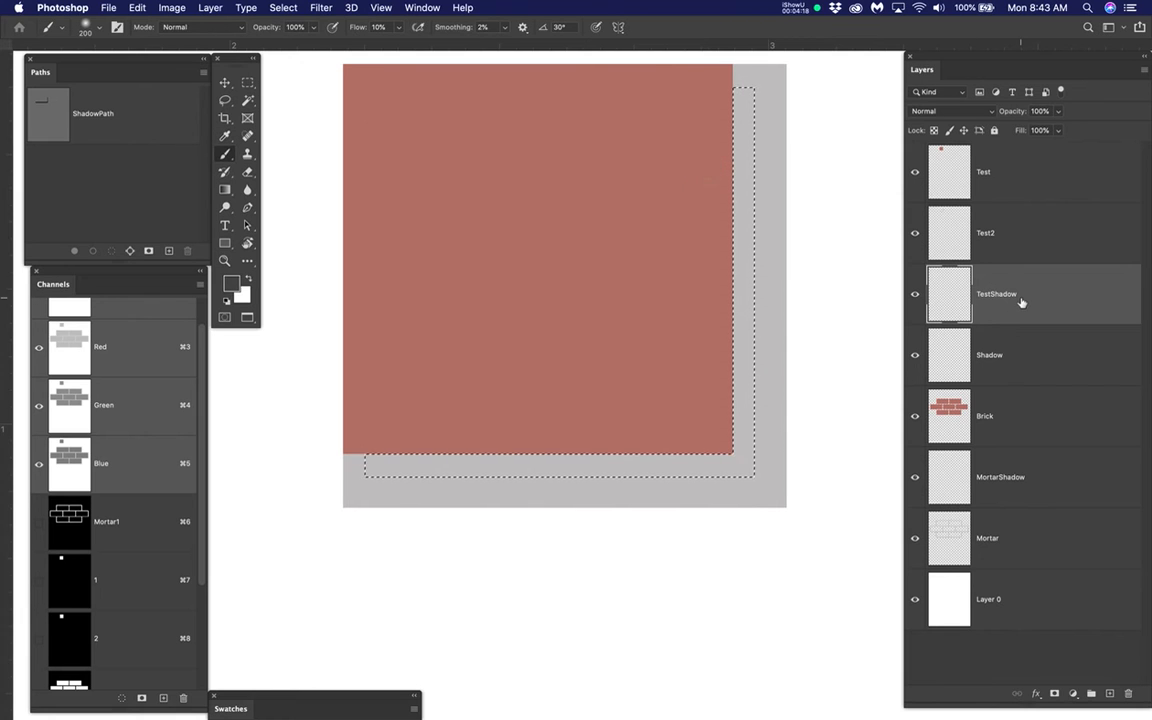
pyautogui.hotkey('alt', 'BackSpace')
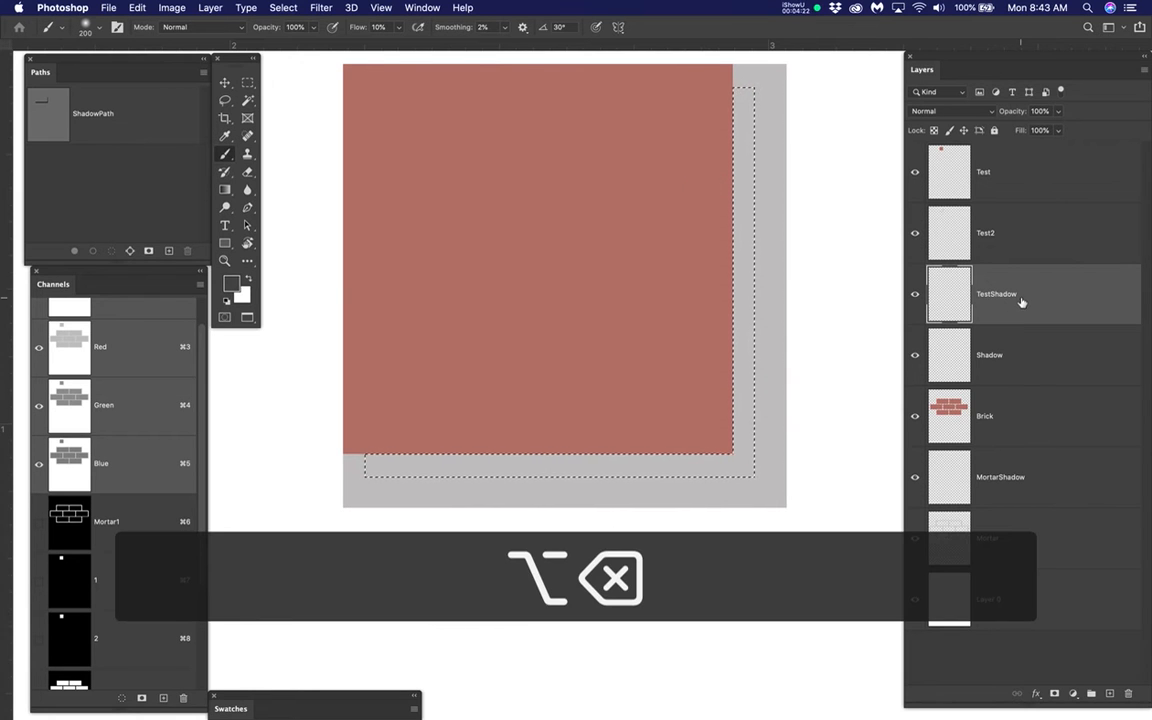
# Step: Move the TestShadow layer above Test2, directly below Test, and clear the selection
pyautogui.moveTo(1021, 300); pyautogui.dragTo(1031, 213)
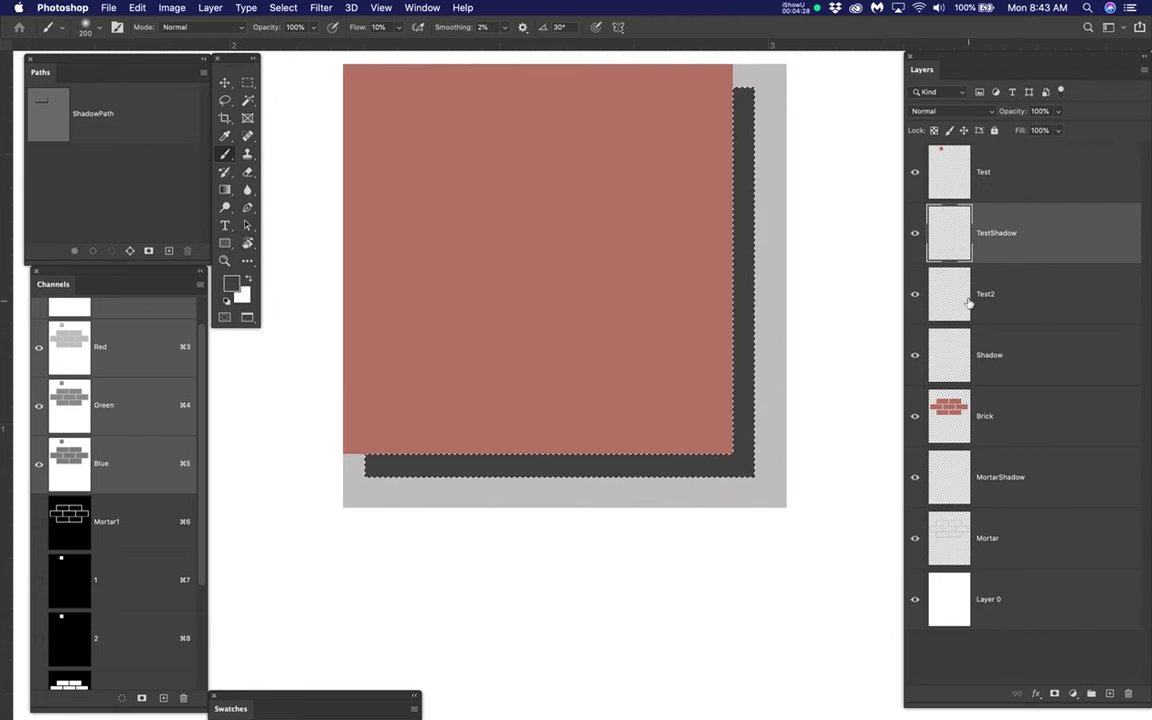
pyautogui.click(913, 295)
pyautogui.click(913, 295)
pyautogui.moveTo(1031, 231); pyautogui.dragTo(1049, 201)
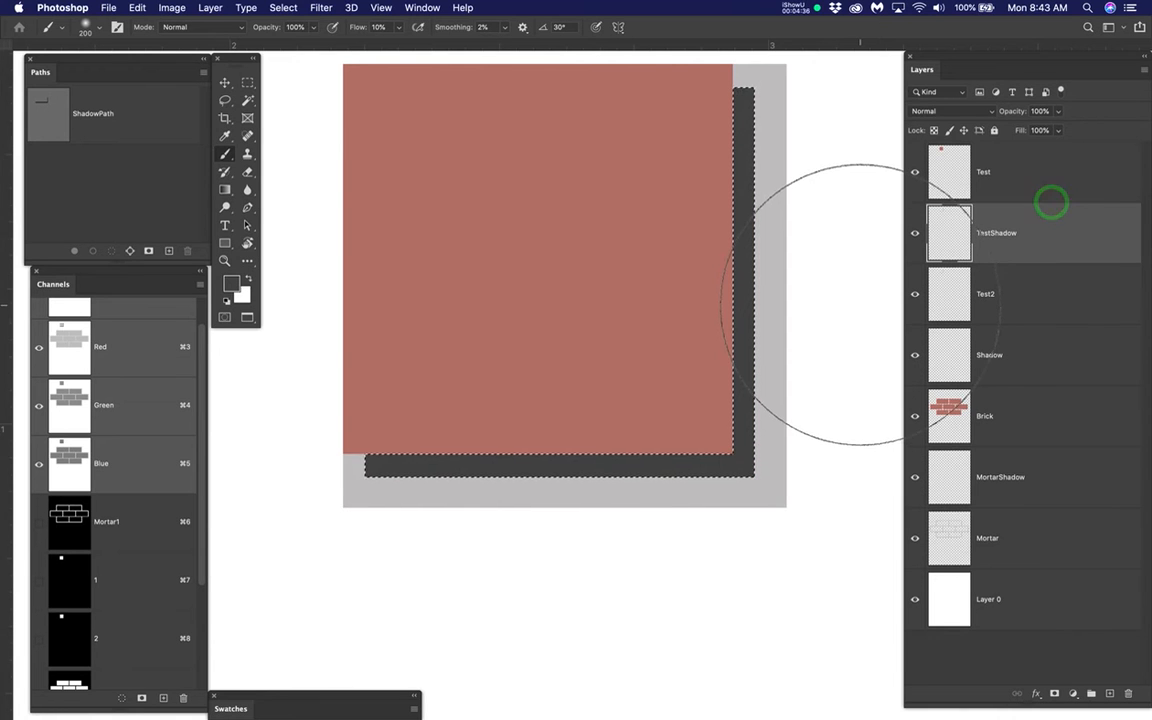
pyautogui.press('super+d')
pyautogui.scroll(-1, 687, 359)
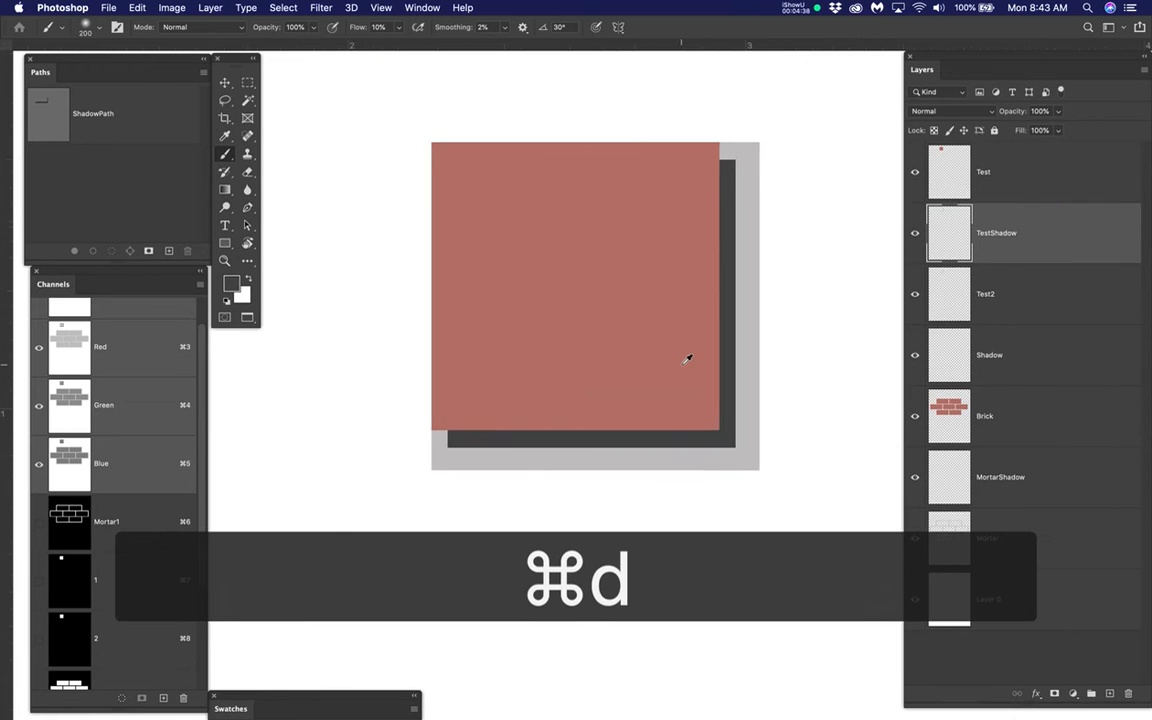
# Step: Lower the opacity of the TestShadow layer to 61%
pyautogui.scroll(-1, 687, 359)
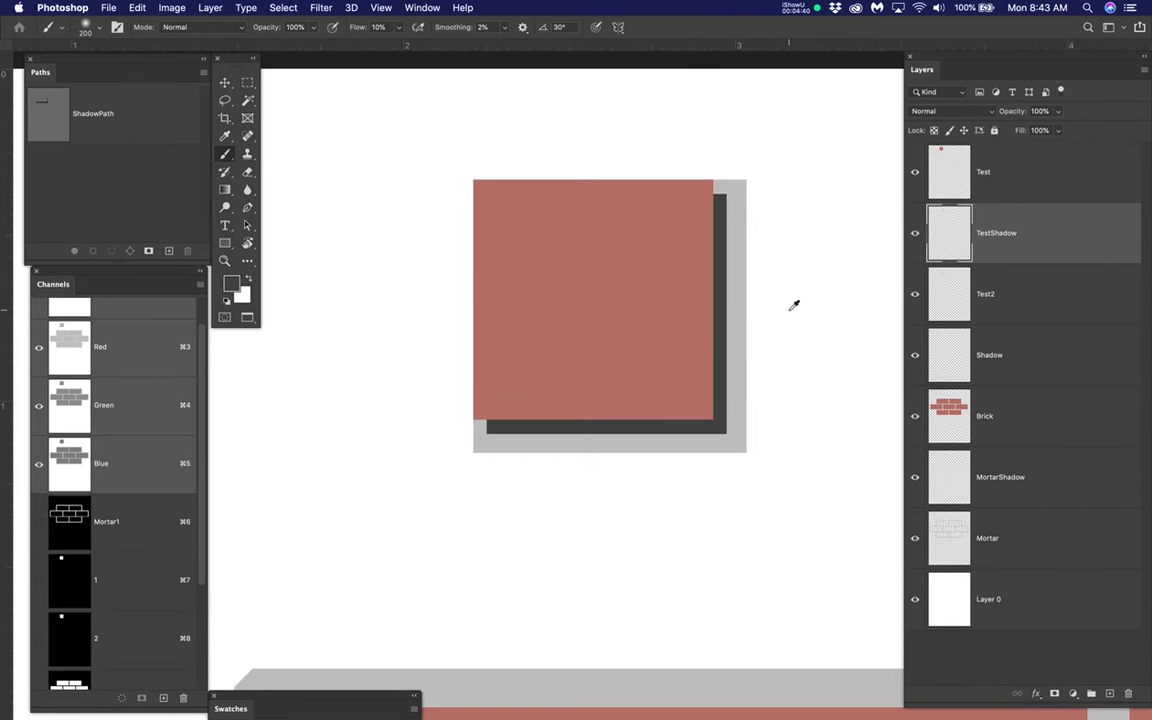
pyautogui.click(1056, 238)
pyautogui.moveTo(1056, 111); pyautogui.dragTo(1033, 129)
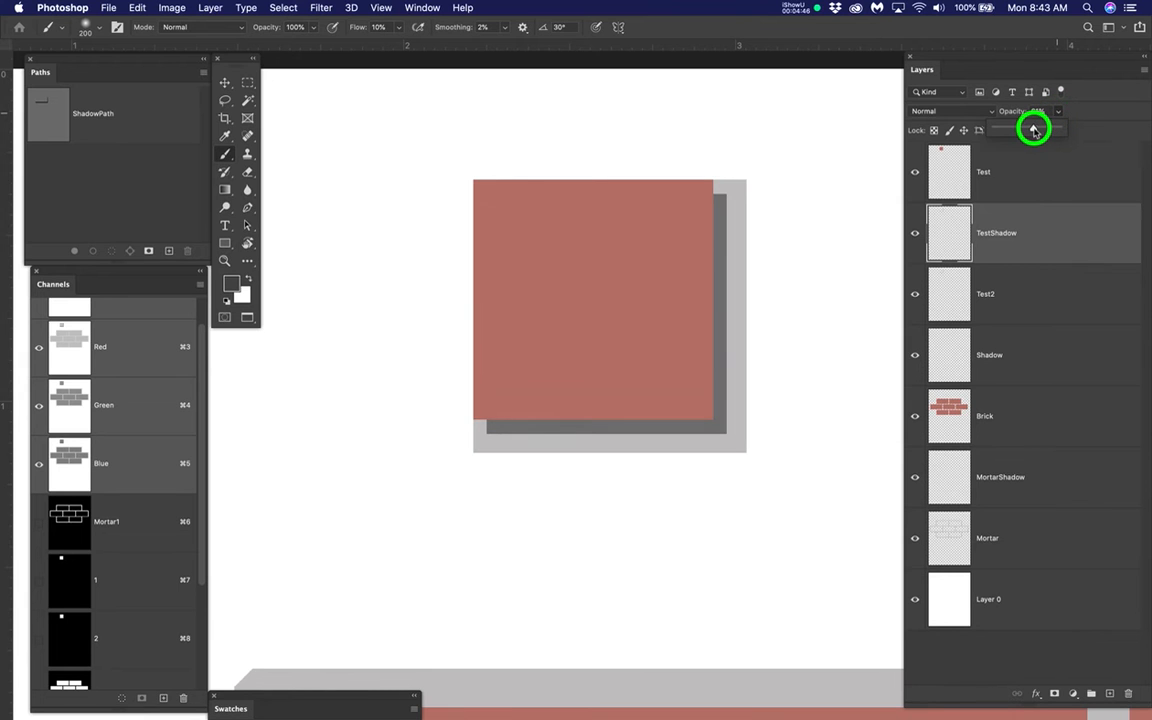
# Step: Apply a Gaussian Blur with a radius of 2.1 pixels to the shadow on the TestShadow layer
pyautogui.click(283, 8)
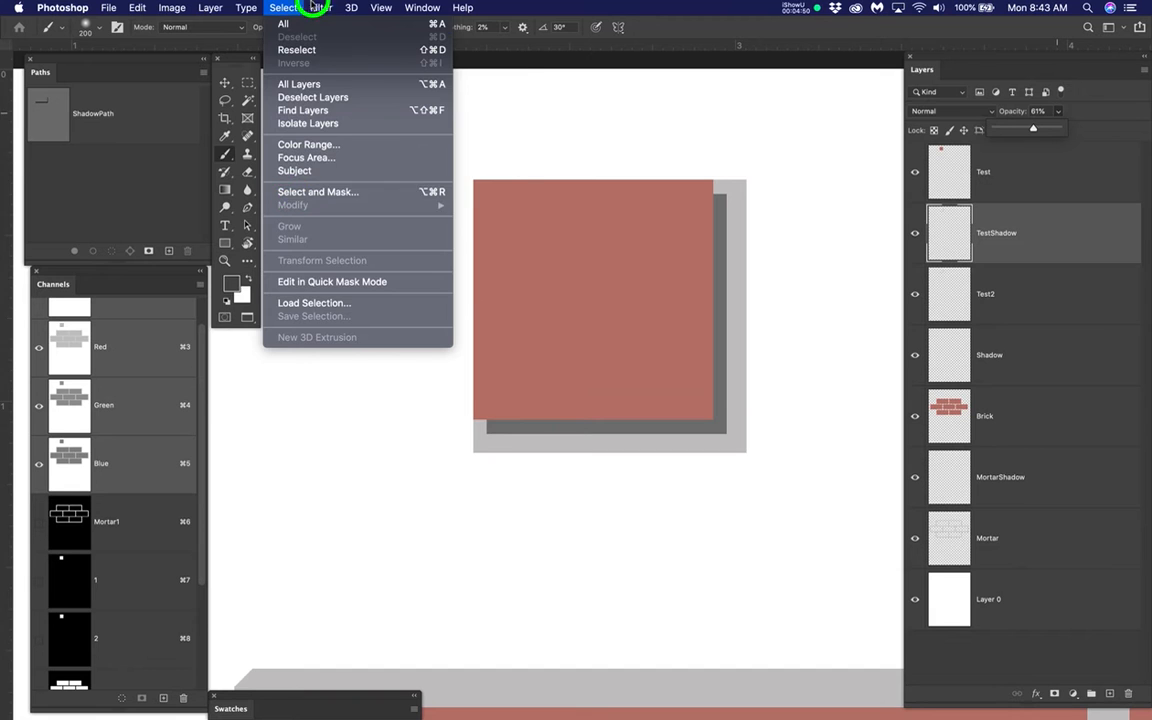
pyautogui.moveTo(321, 8)
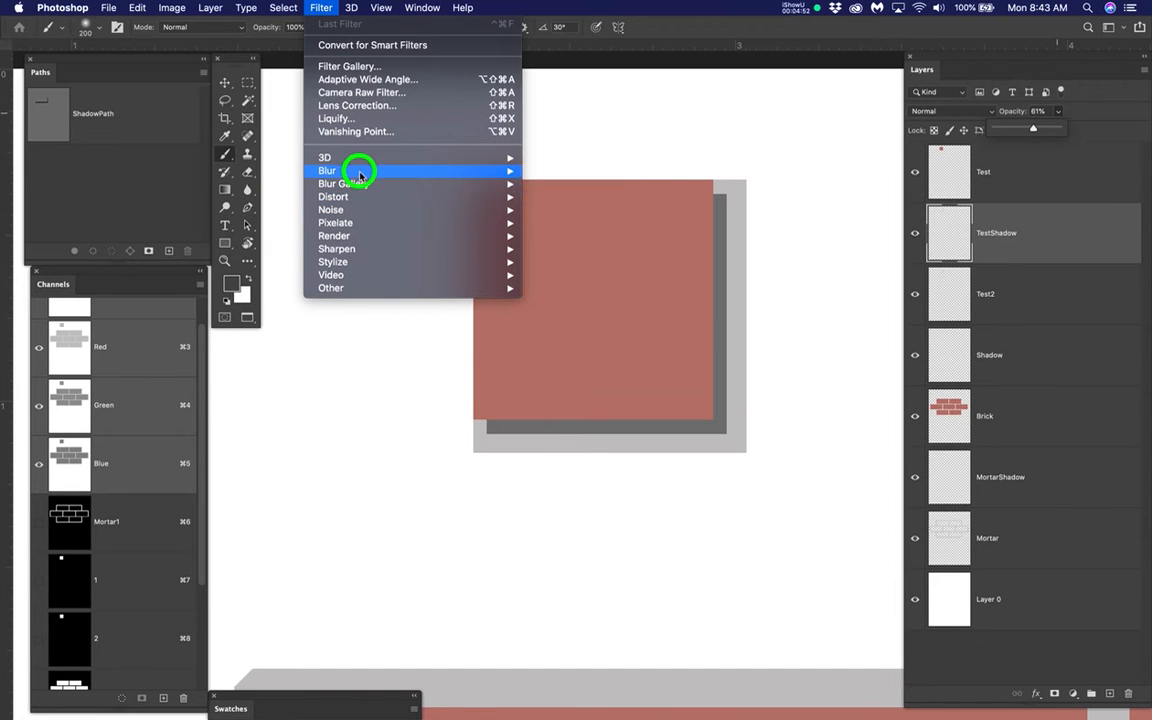
pyautogui.moveTo(360, 174)
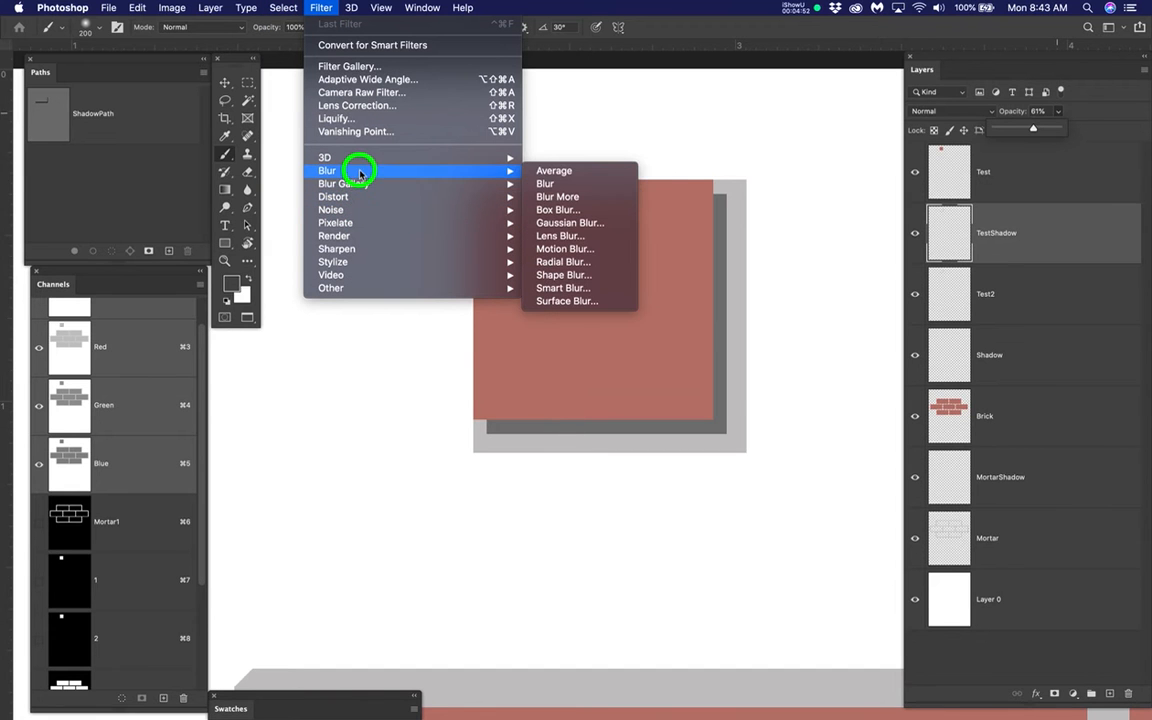
pyautogui.click(568, 223)
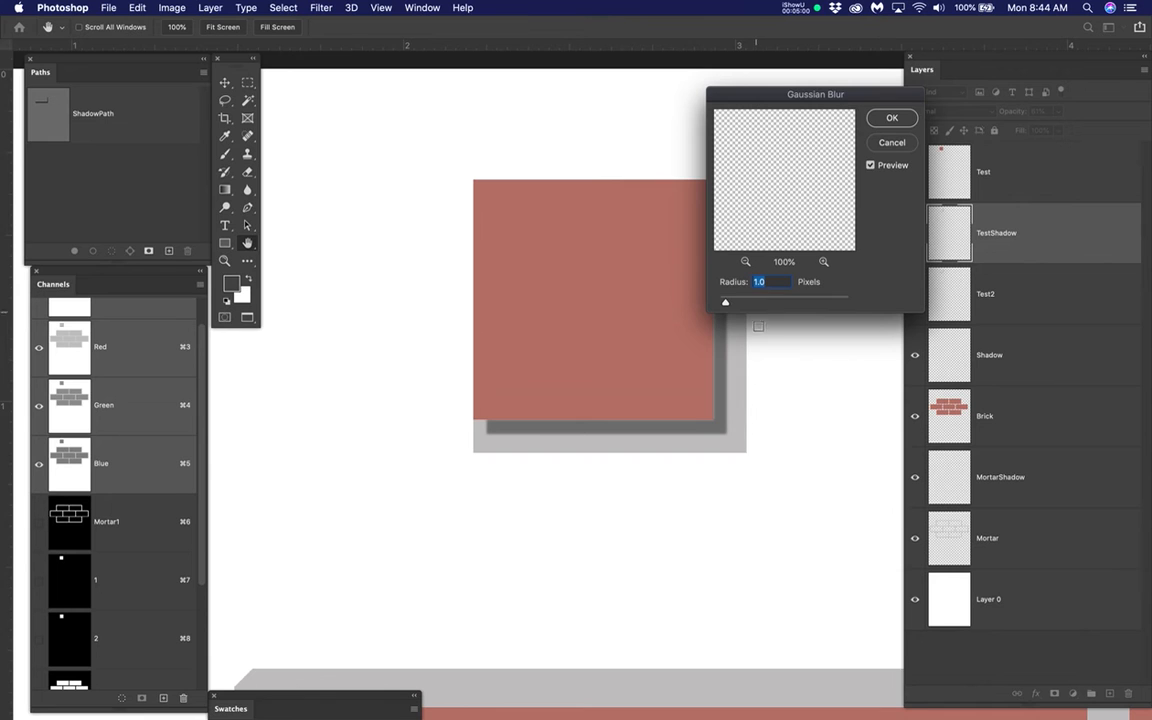
pyautogui.moveTo(726, 307); pyautogui.dragTo(733, 304)
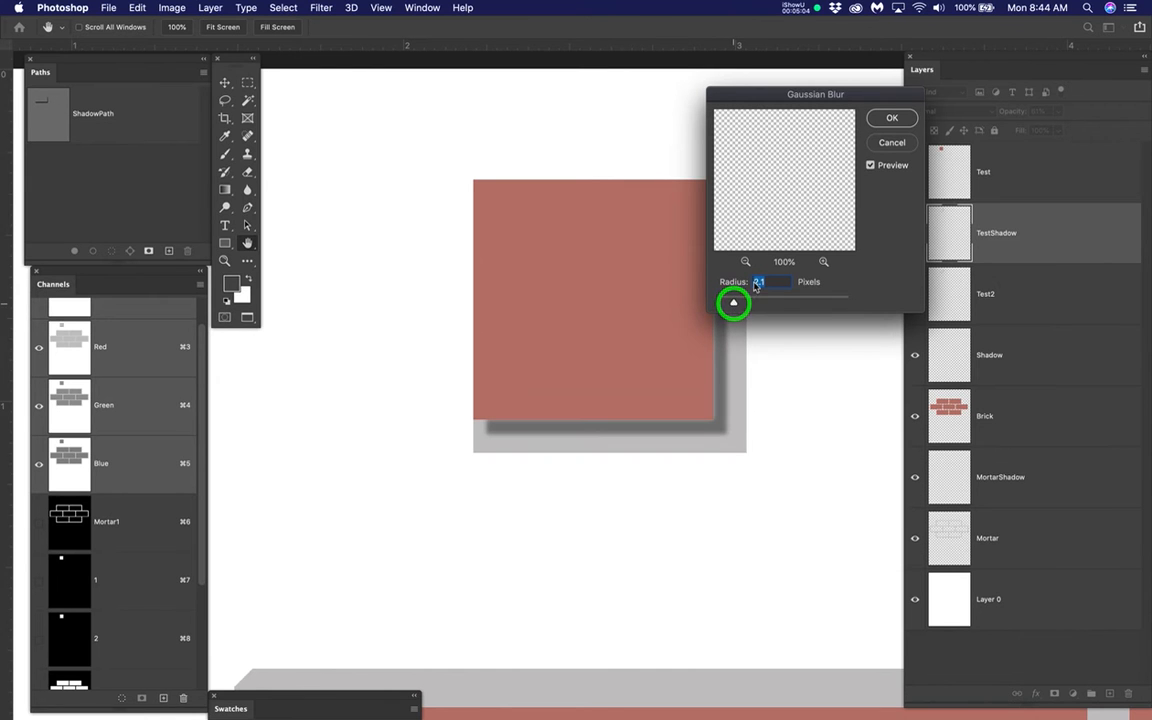
pyautogui.click(905, 117)
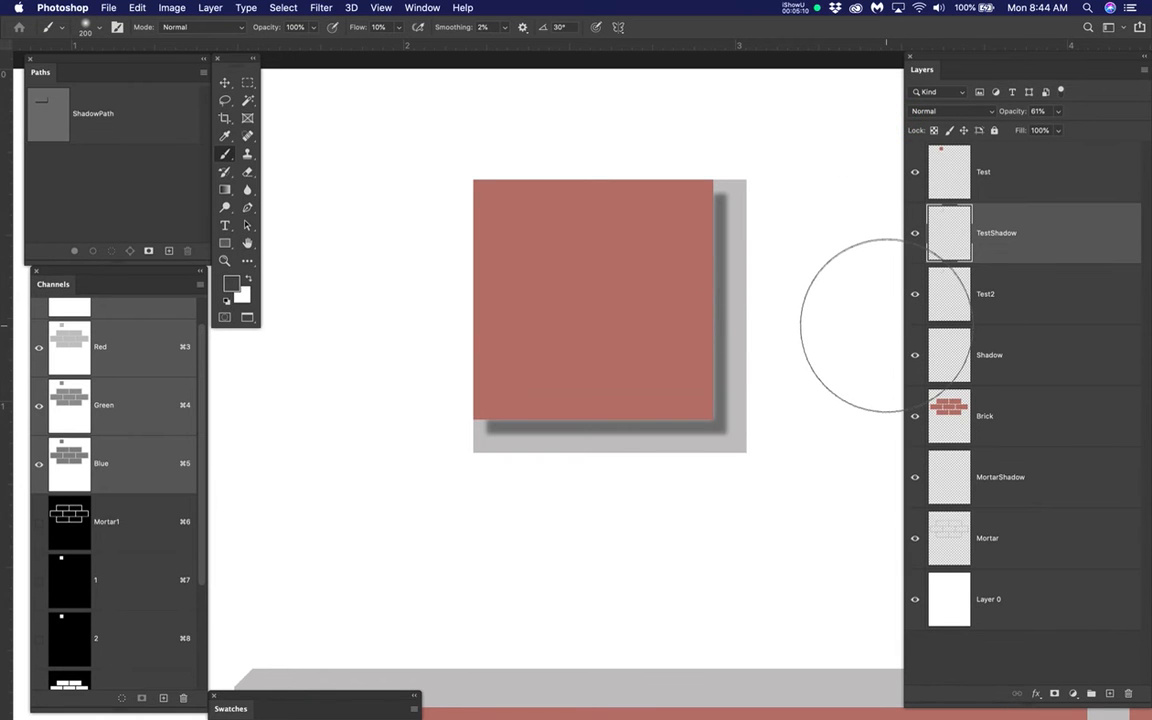
# Step: Save the document with the finished shadow test
pyautogui.scroll(-1, 681, 386)
pyautogui.moveTo(707, 494); pyautogui.dragTo(603, 308)
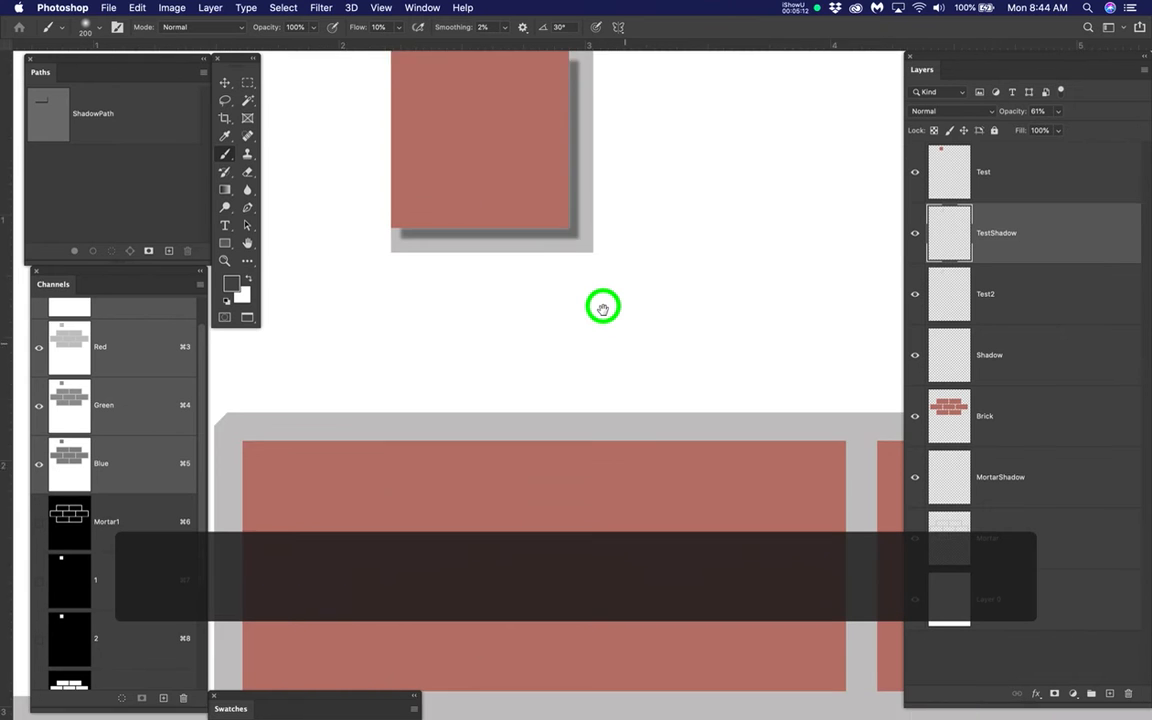
pyautogui.scroll(-2, 638, 425)
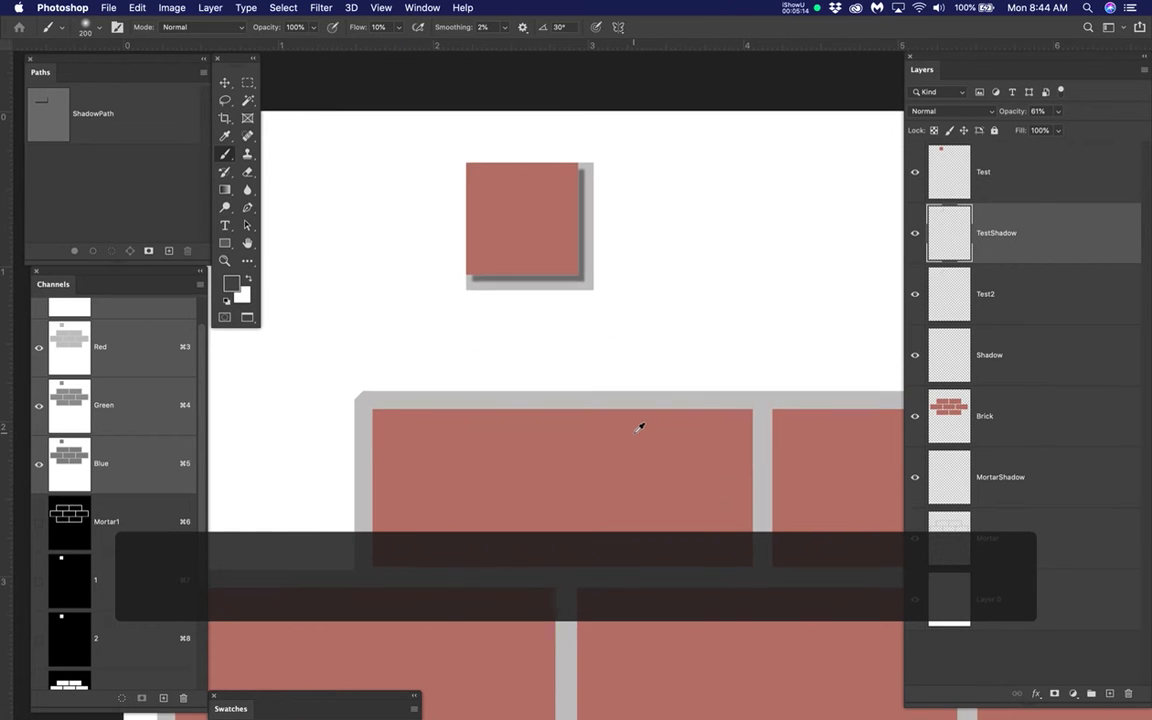
pyautogui.scroll(-1, 640, 427)
pyautogui.press('super+s')
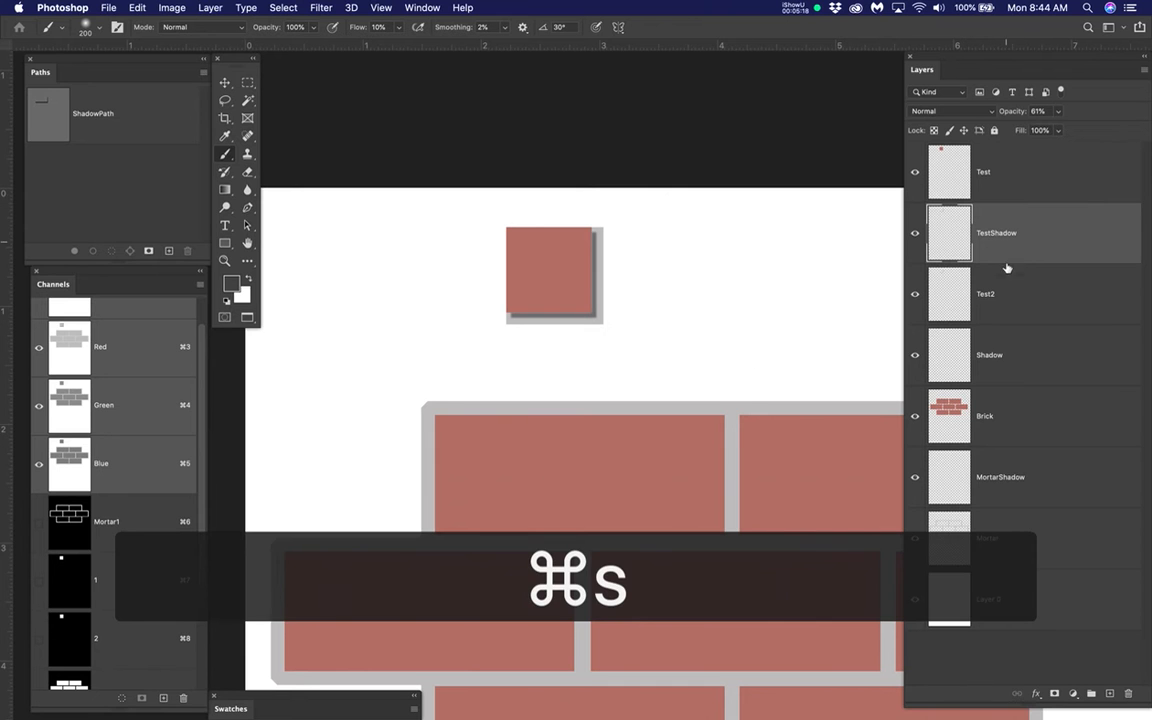
# Step: Tag the Test, TestShadow and Test2 layers with a red color label and hide all three
pyautogui.click(1036, 170)
pyautogui.keyDown('shift'); pyautogui.click(1056, 298); pyautogui.keyUp('shift')
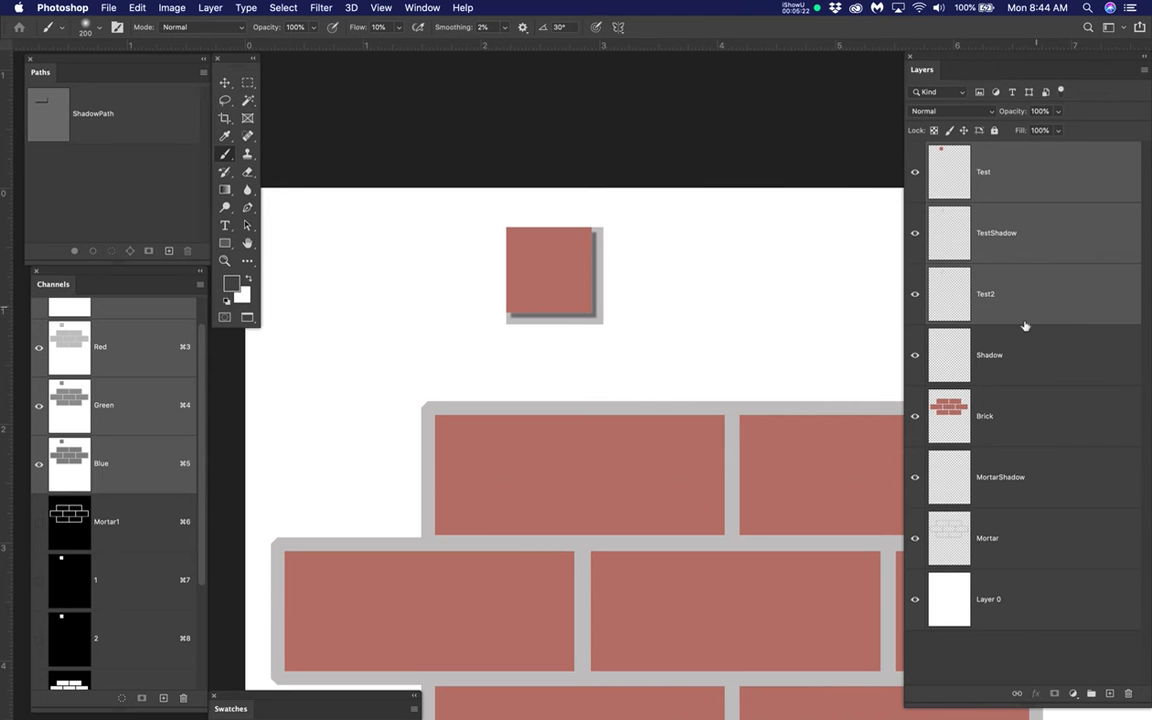
pyautogui.rightClick(1028, 293)
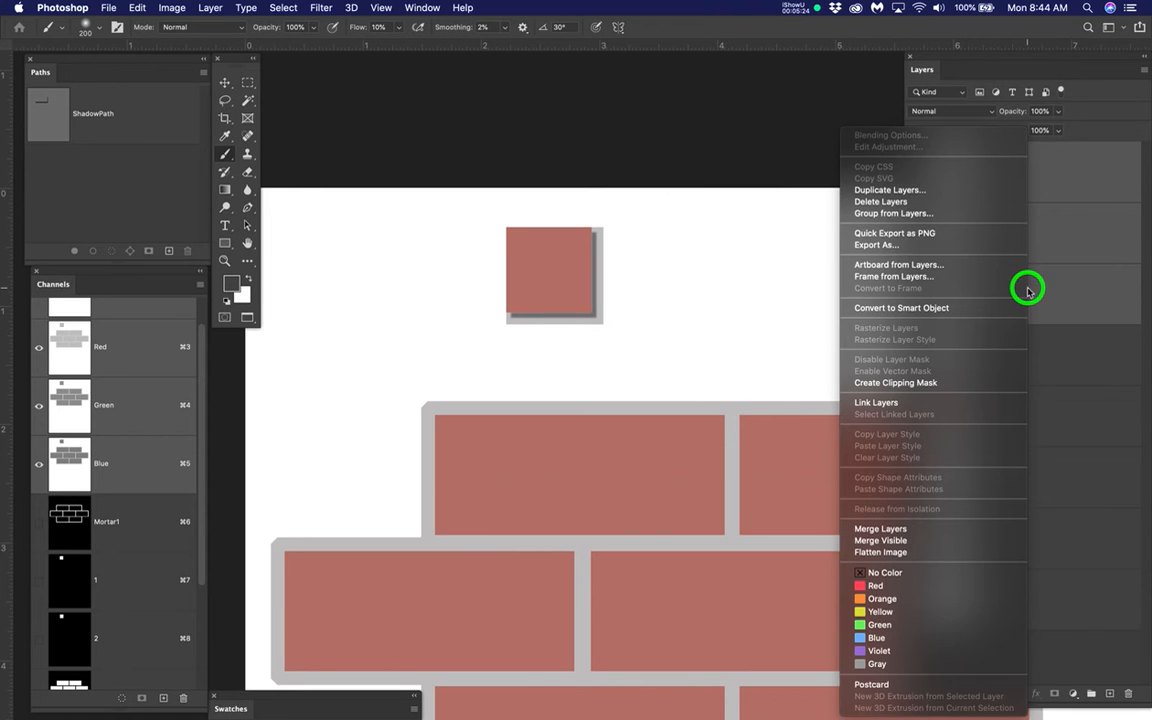
pyautogui.click(885, 585)
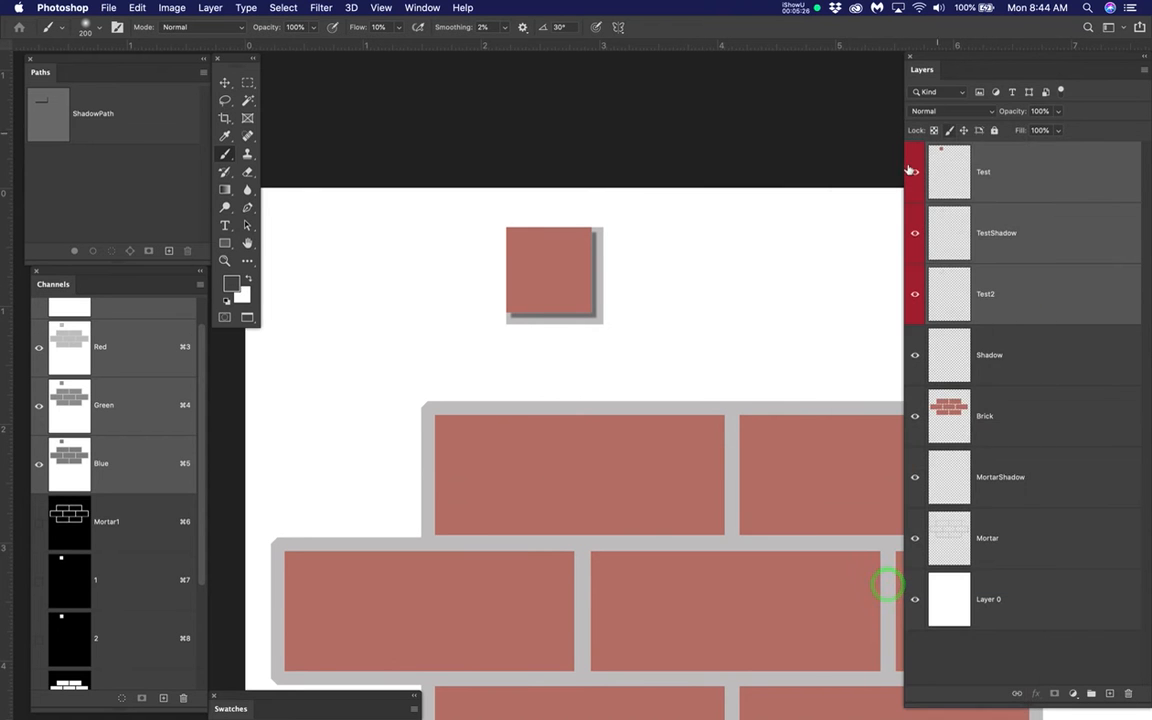
pyautogui.click(917, 172)
pyautogui.click(914, 236)
pyautogui.click(912, 292)
# Step: Select all the gray mortar of the brick wall on the Mortar layer with the Magic Wand tool
pyautogui.moveTo(689, 419); pyautogui.dragTo(600, 253)
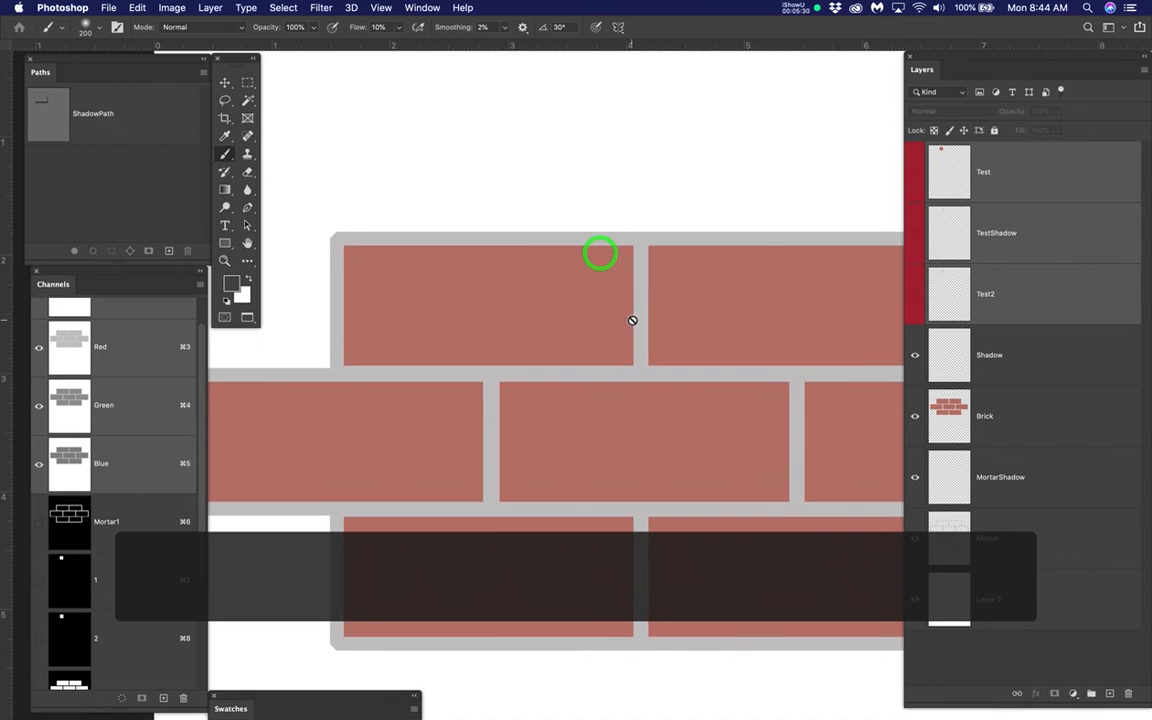
pyautogui.scroll(-2, 634, 318)
pyautogui.moveTo(722, 402); pyautogui.dragTo(653, 319)
pyautogui.scroll(3, 617, 273)
pyautogui.scroll(1, 618, 274)
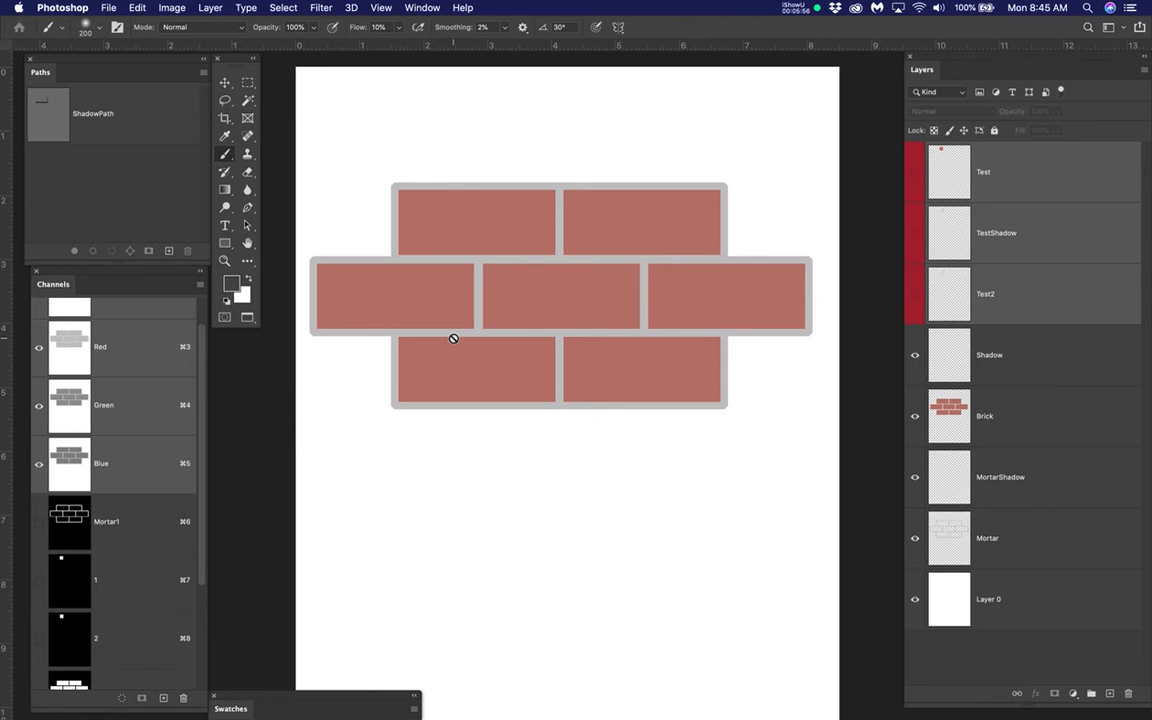
pyautogui.press('w')
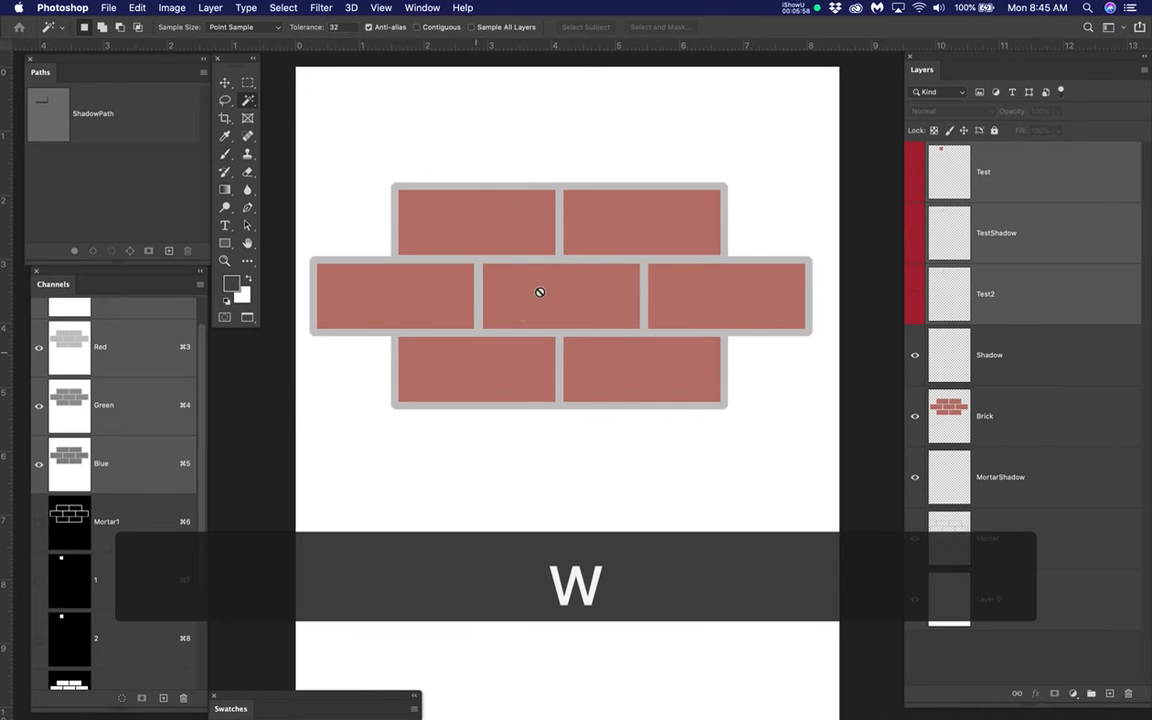
pyautogui.scroll(5, 563, 267)
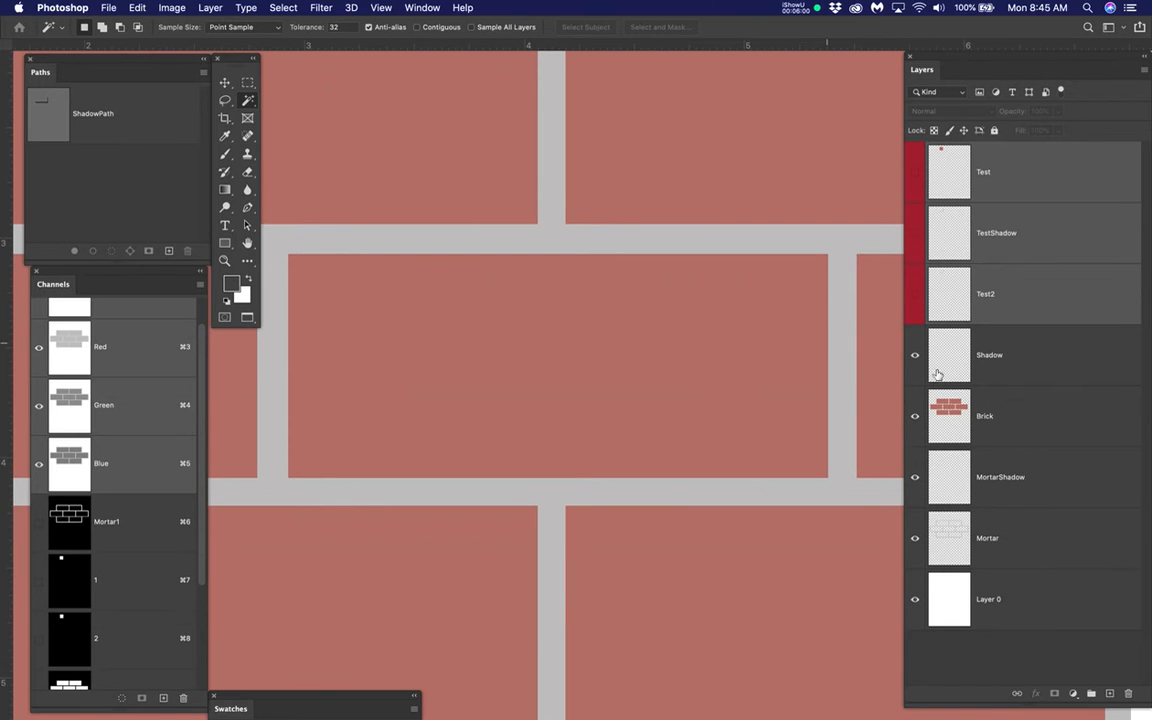
pyautogui.click(1011, 414)
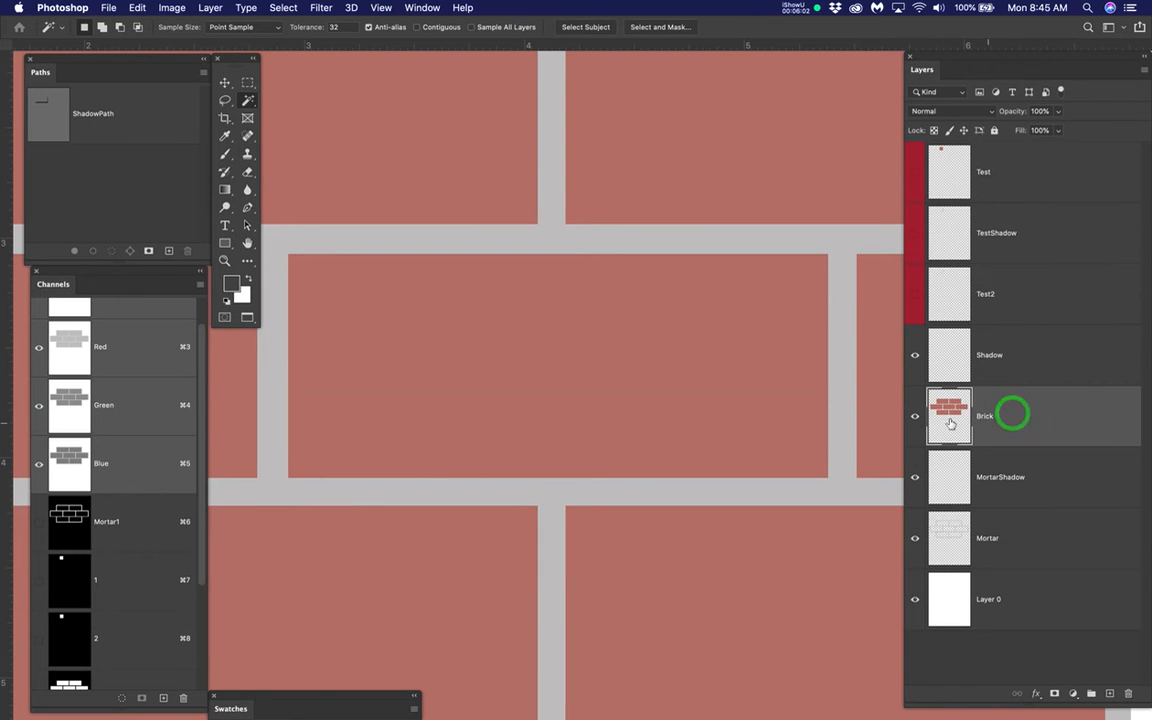
pyautogui.click(1035, 480)
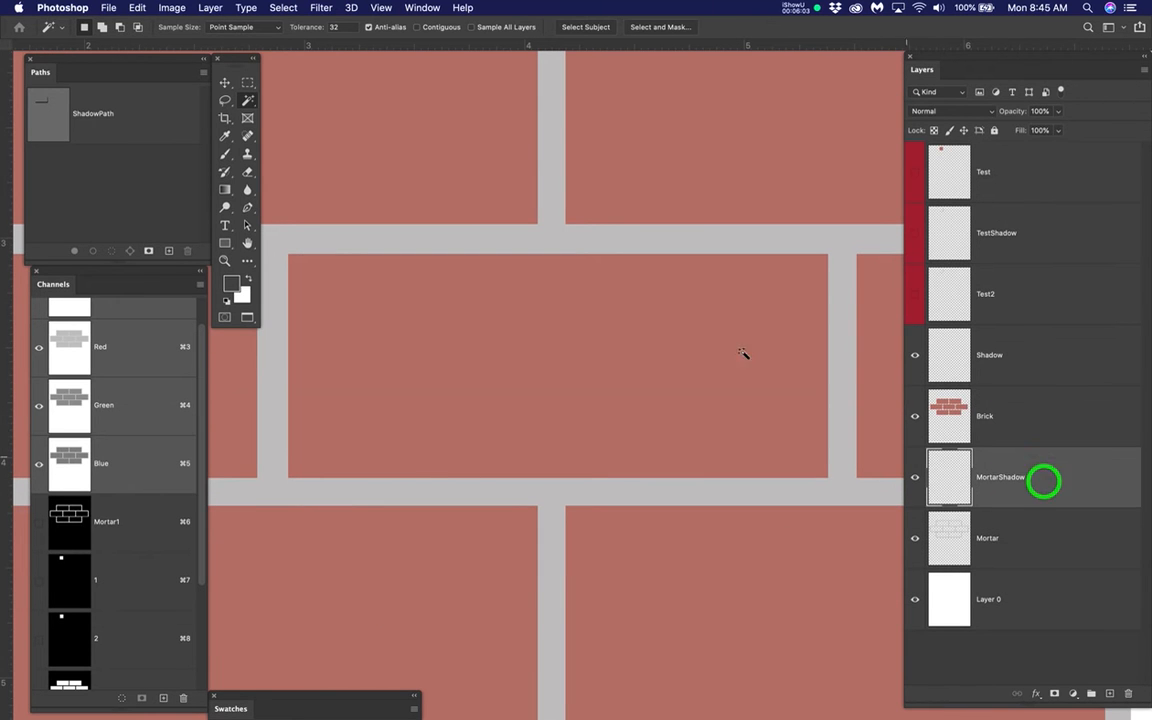
pyautogui.click(555, 237)
pyautogui.scroll(-4, 563, 242)
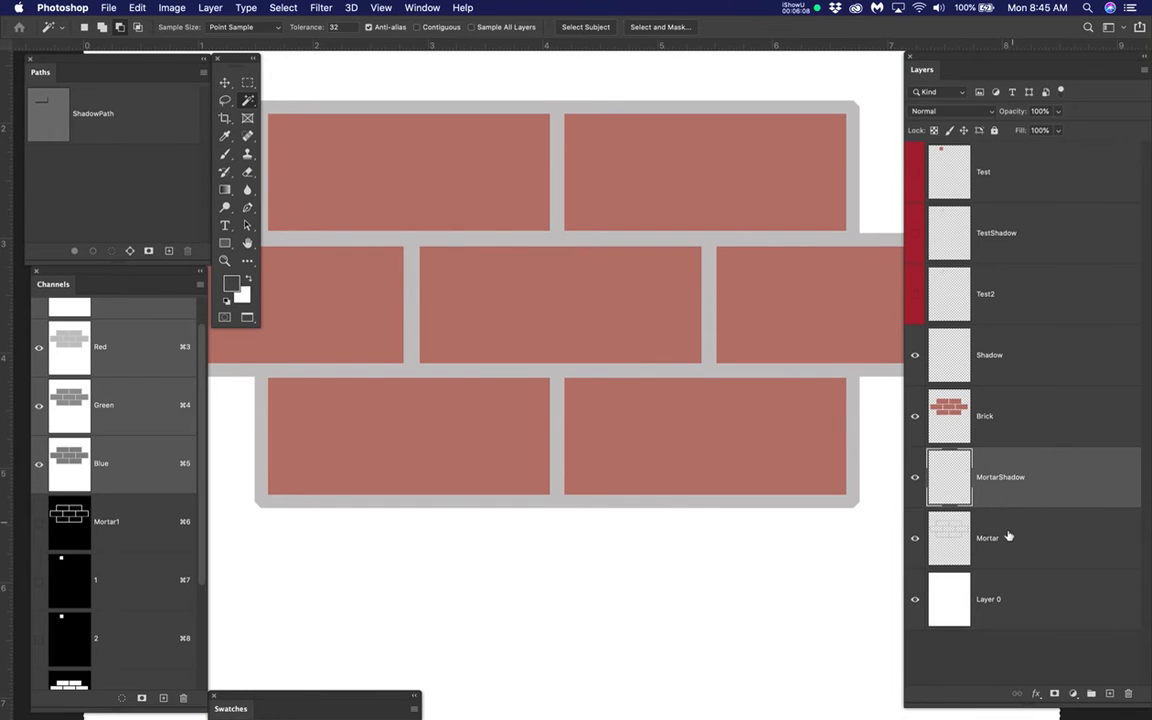
pyautogui.click(1016, 539)
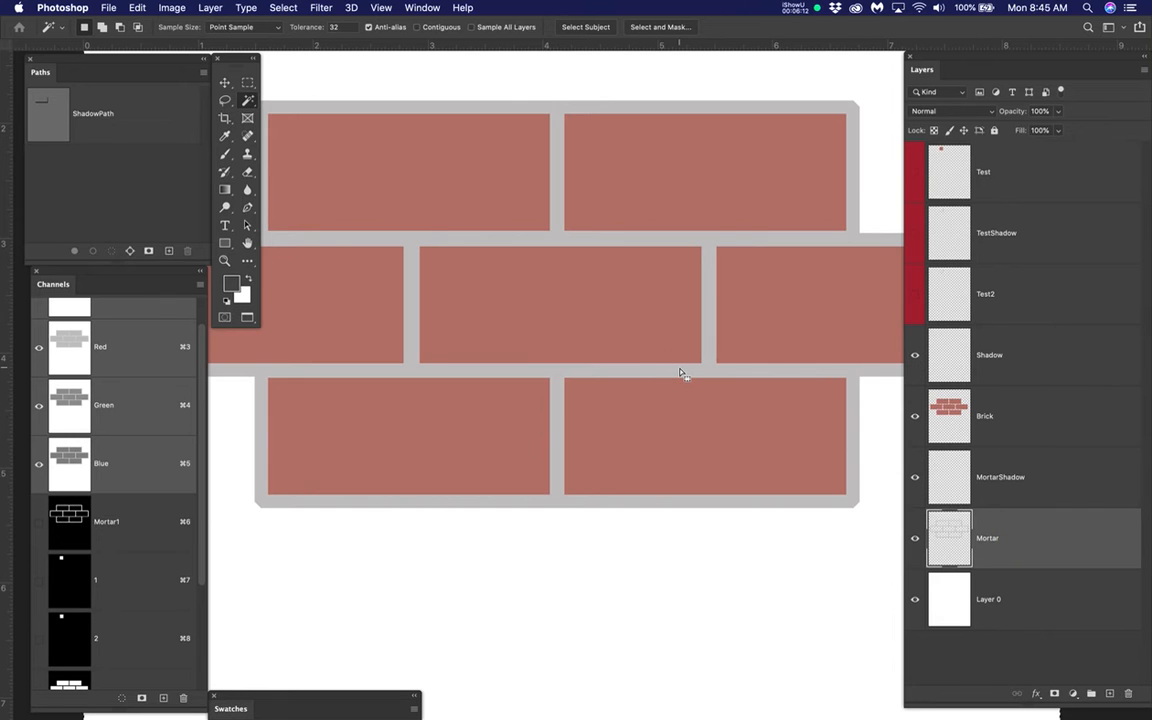
pyautogui.press('super+d')
pyautogui.click(705, 371)
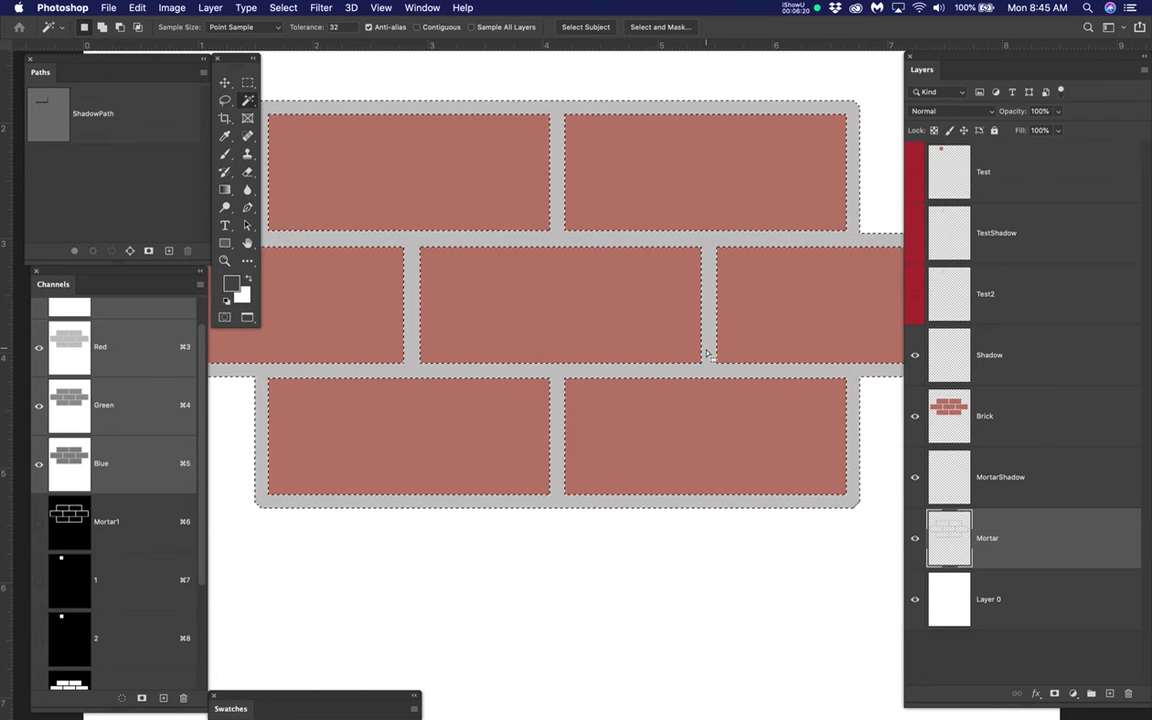
# Step: Toggle the Brick layer's visibility off and on to check how the selection fits the mortar underneath
pyautogui.click(915, 415)
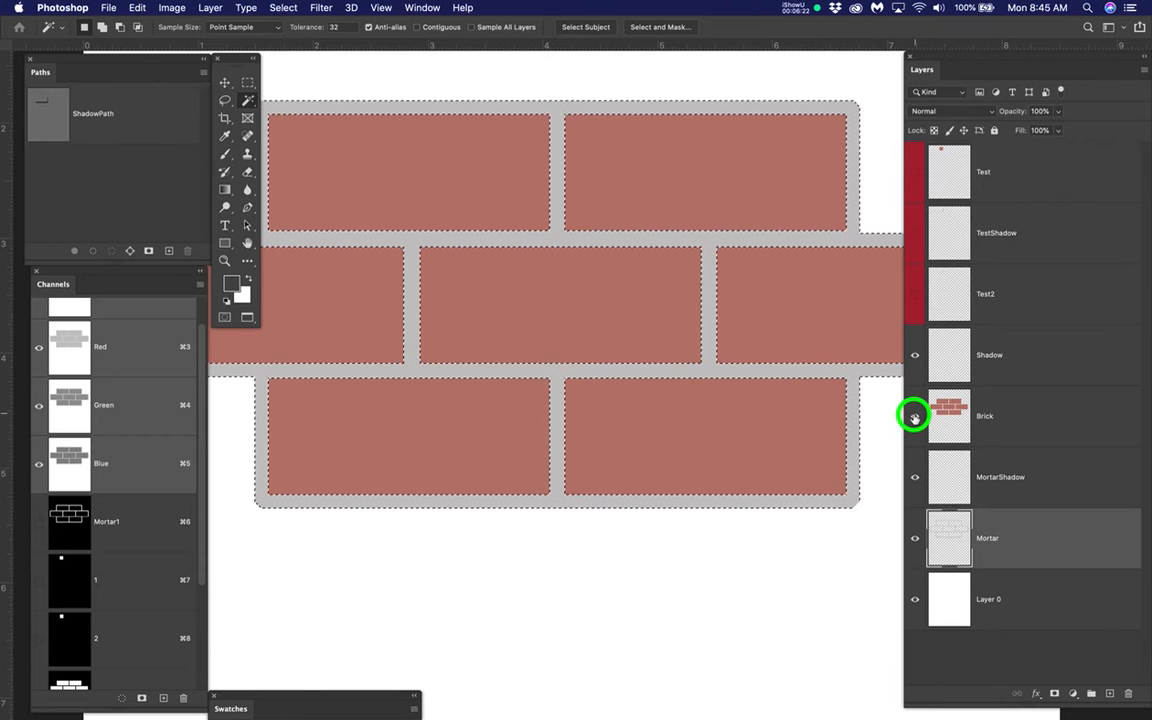
pyautogui.click(915, 416)
pyautogui.click(914, 416)
pyautogui.click(914, 417)
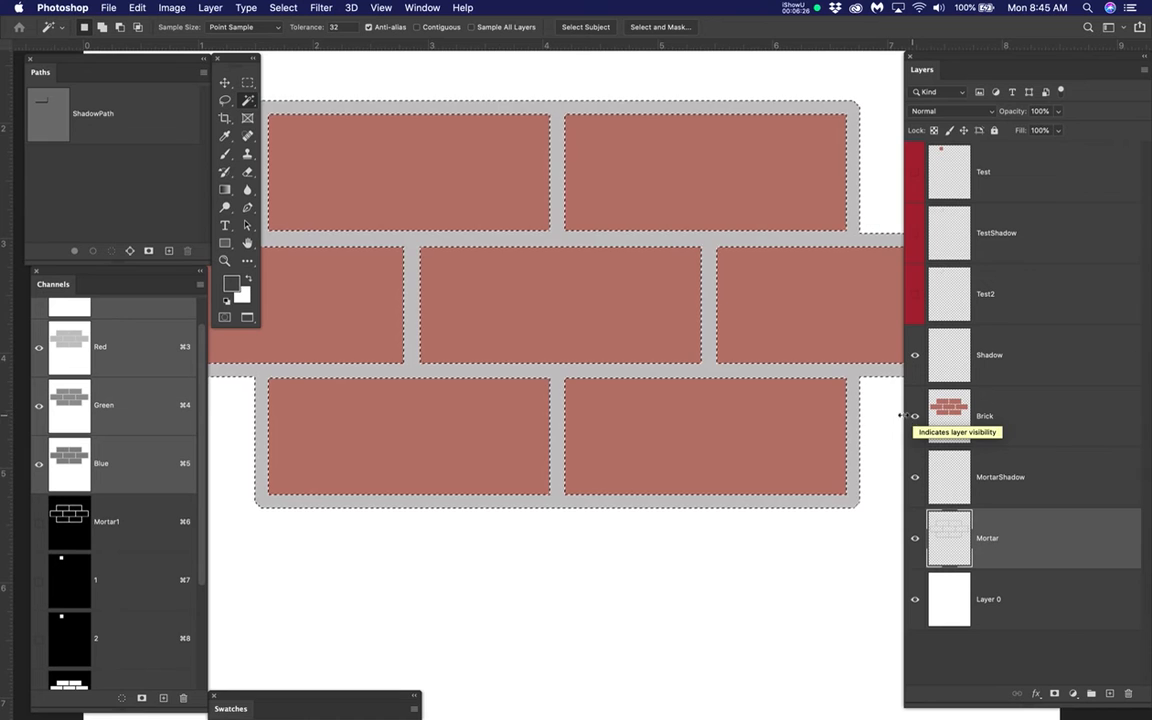
# Step: Invert the mortar selection so that it covers the bricks and the area around the wall
pyautogui.scroll(-2, 643, 358)
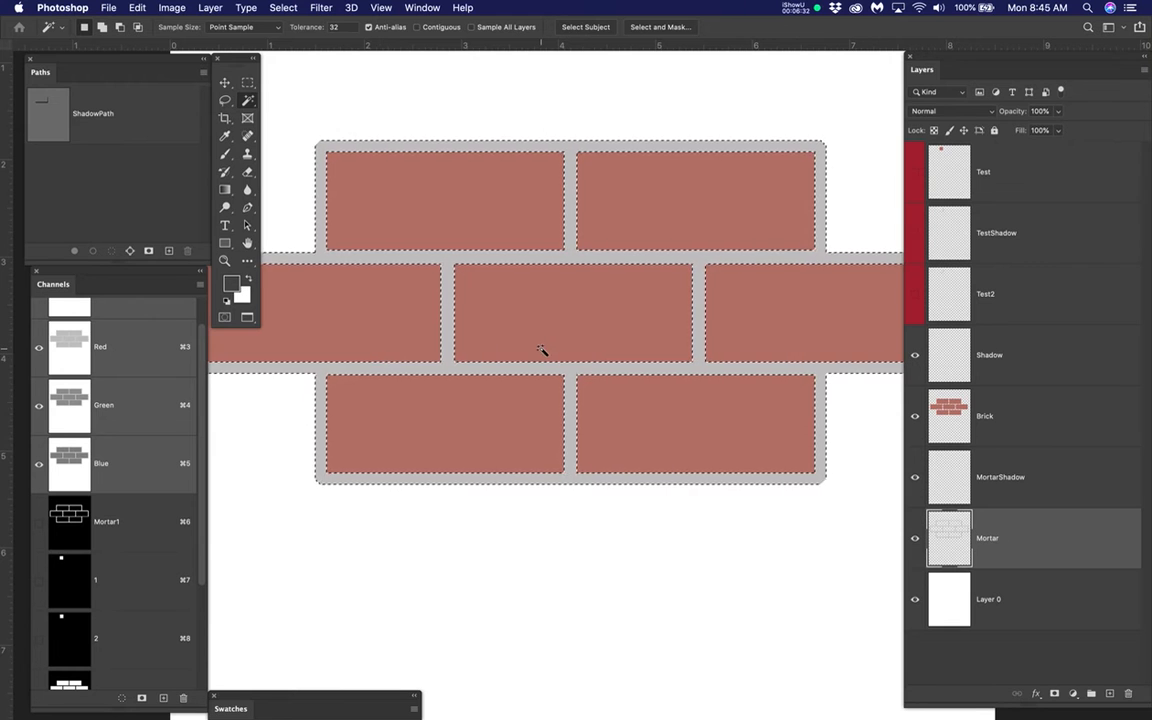
pyautogui.scroll(-1, 541, 347)
pyautogui.scroll(-1, 541, 347)
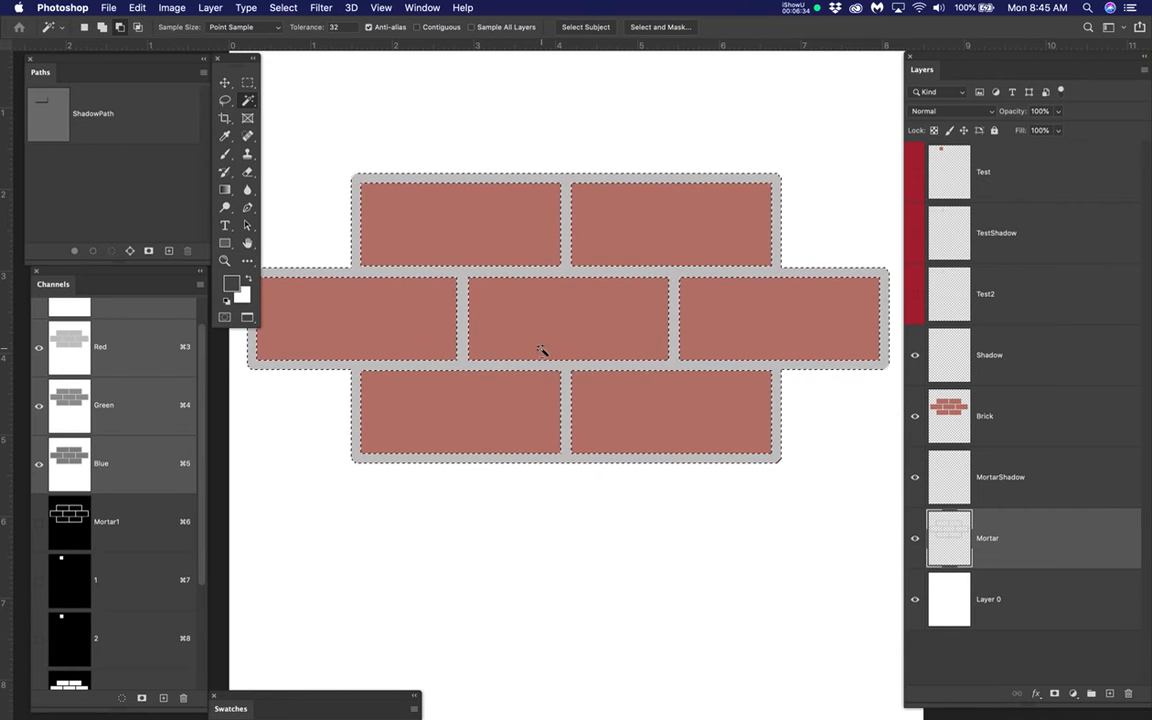
pyautogui.scroll(3, 603, 347)
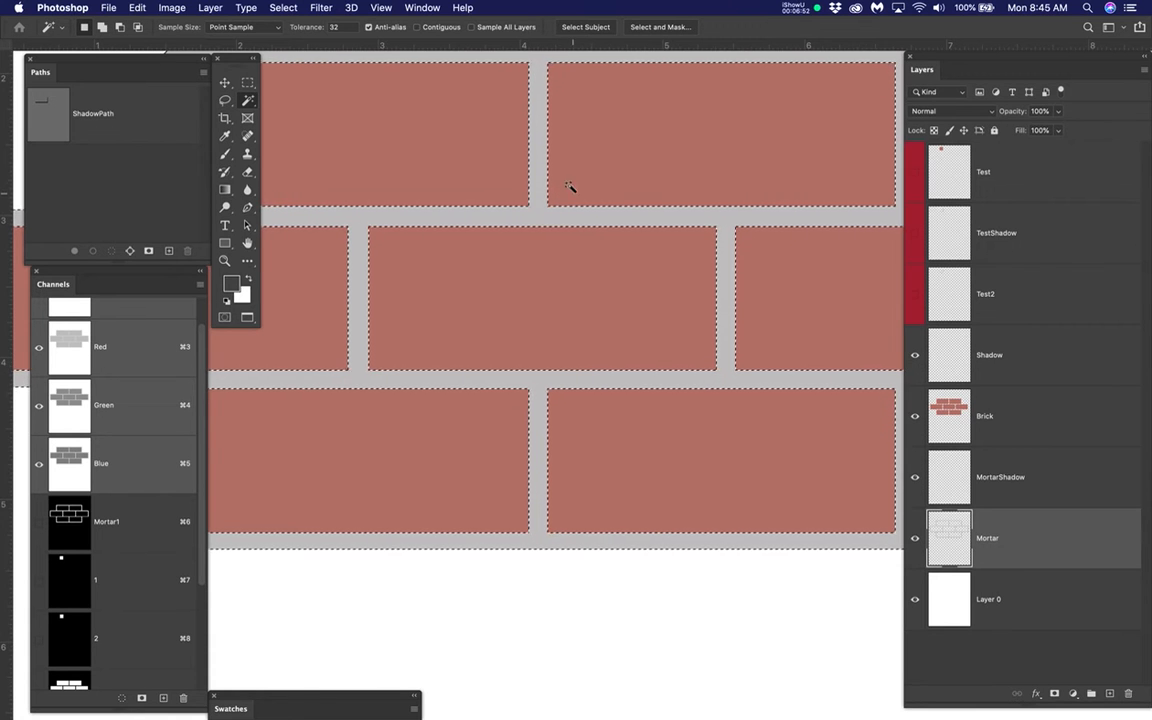
pyautogui.click(285, 8)
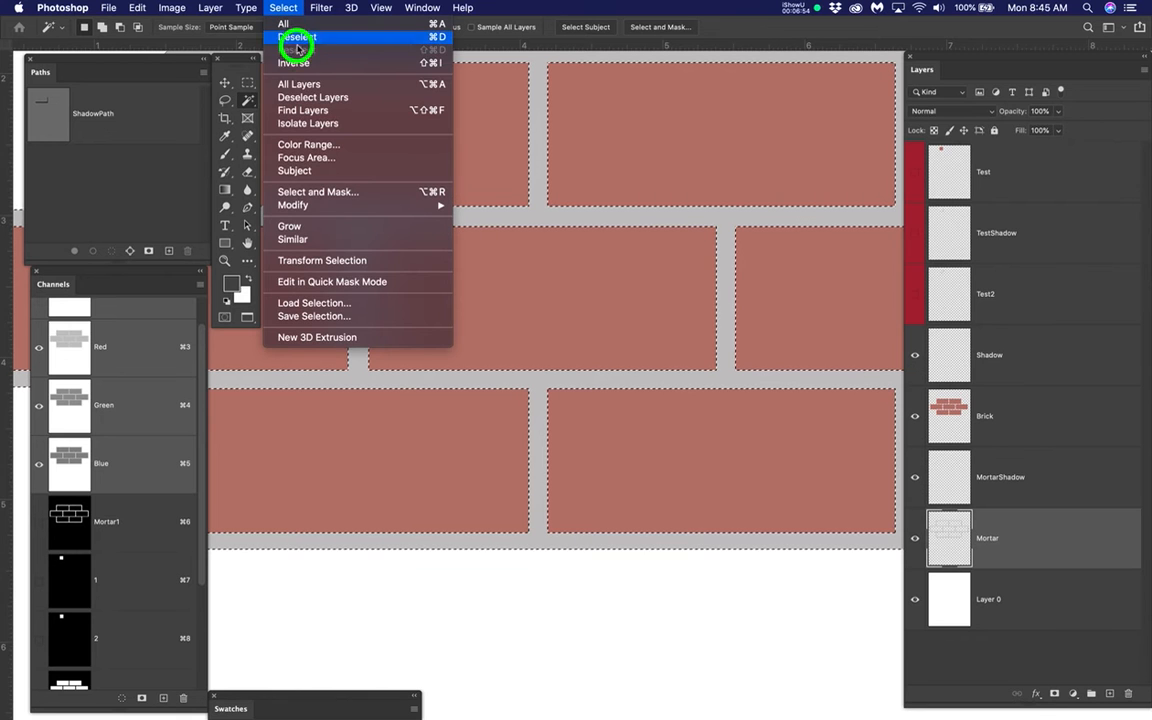
pyautogui.click(296, 64)
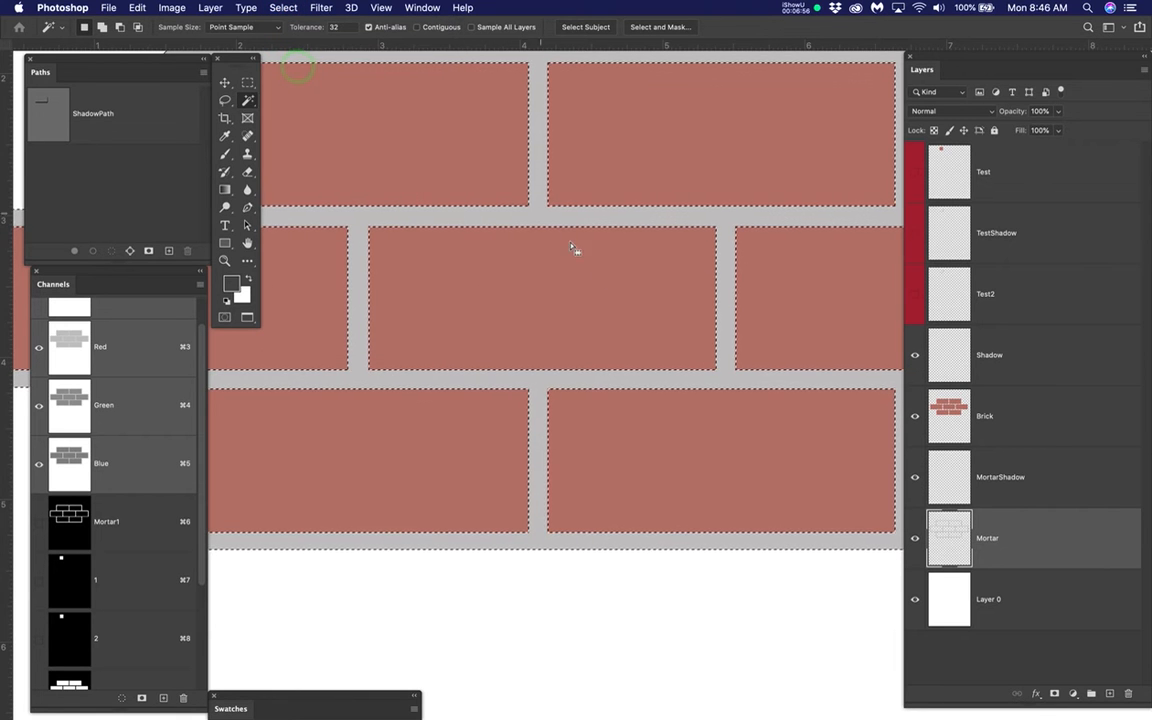
# Step: Save the inverted mortar selection as a new channel named 1Bricks
pyautogui.scroll(-1, 590, 296)
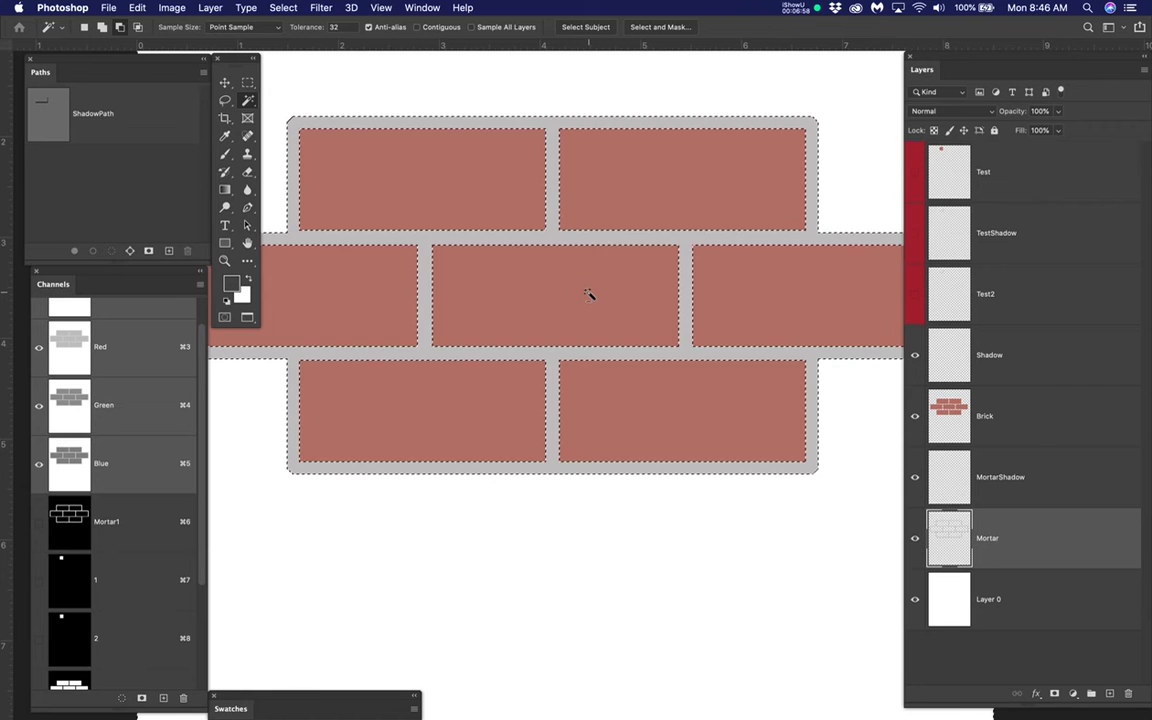
pyautogui.scroll(-1, 590, 296)
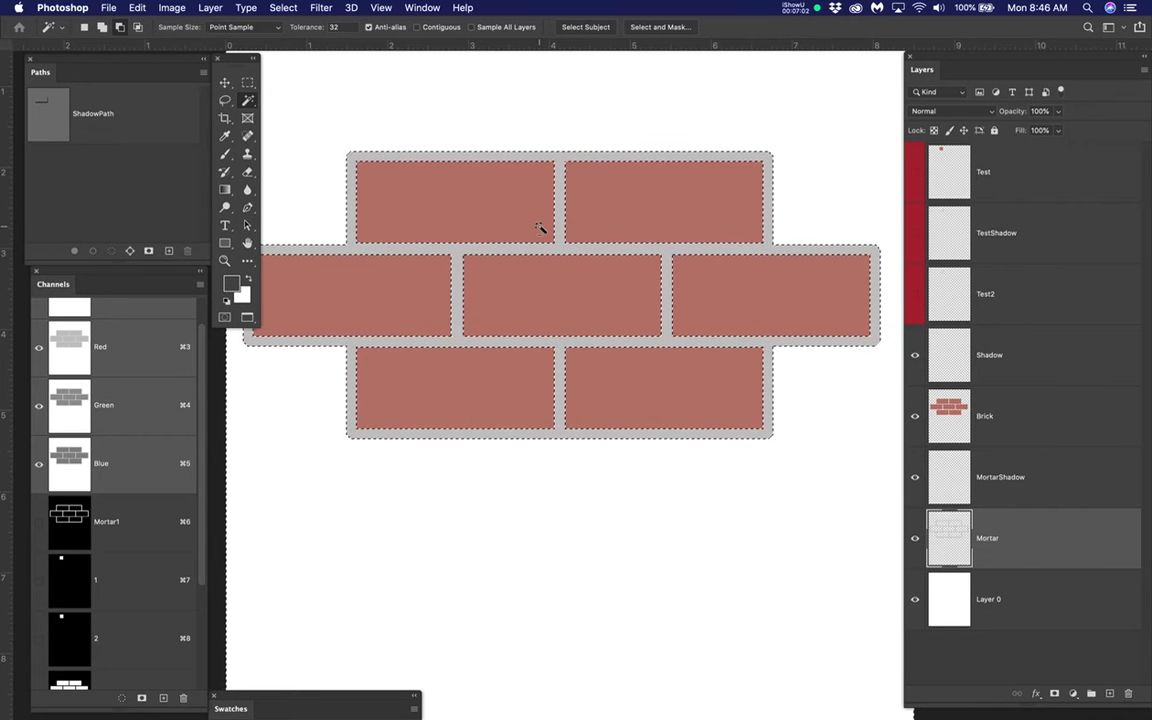
pyautogui.scroll(1, 540, 226)
pyautogui.click(283, 8)
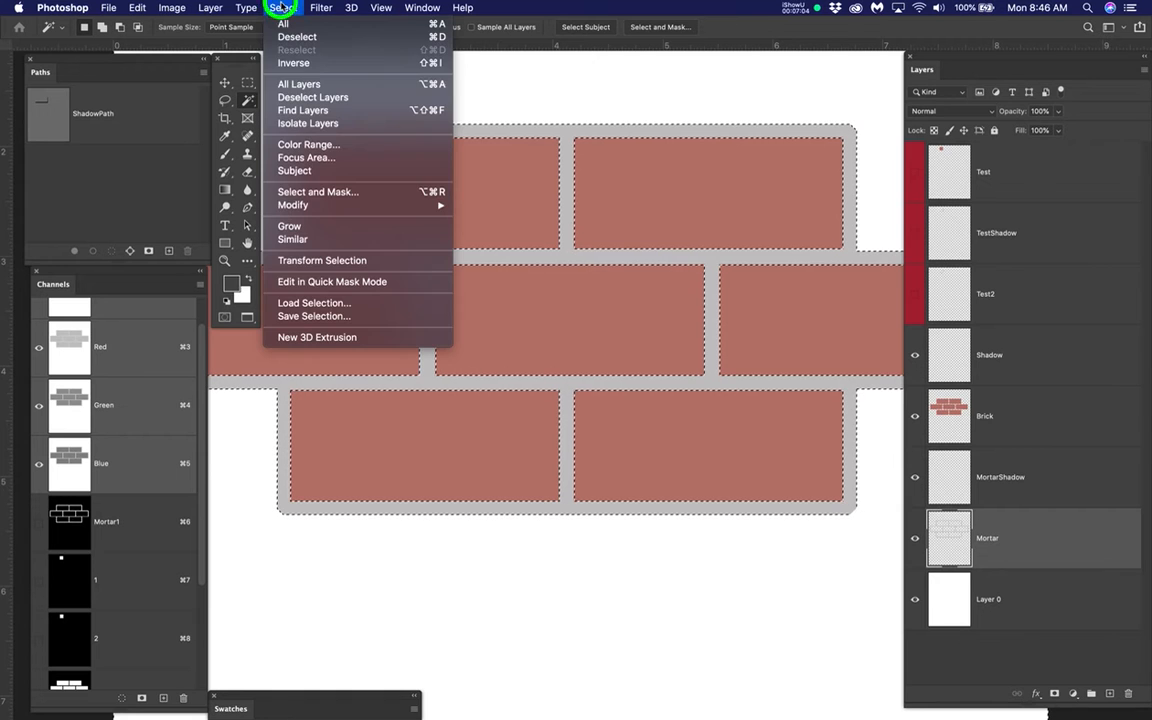
pyautogui.click(298, 317)
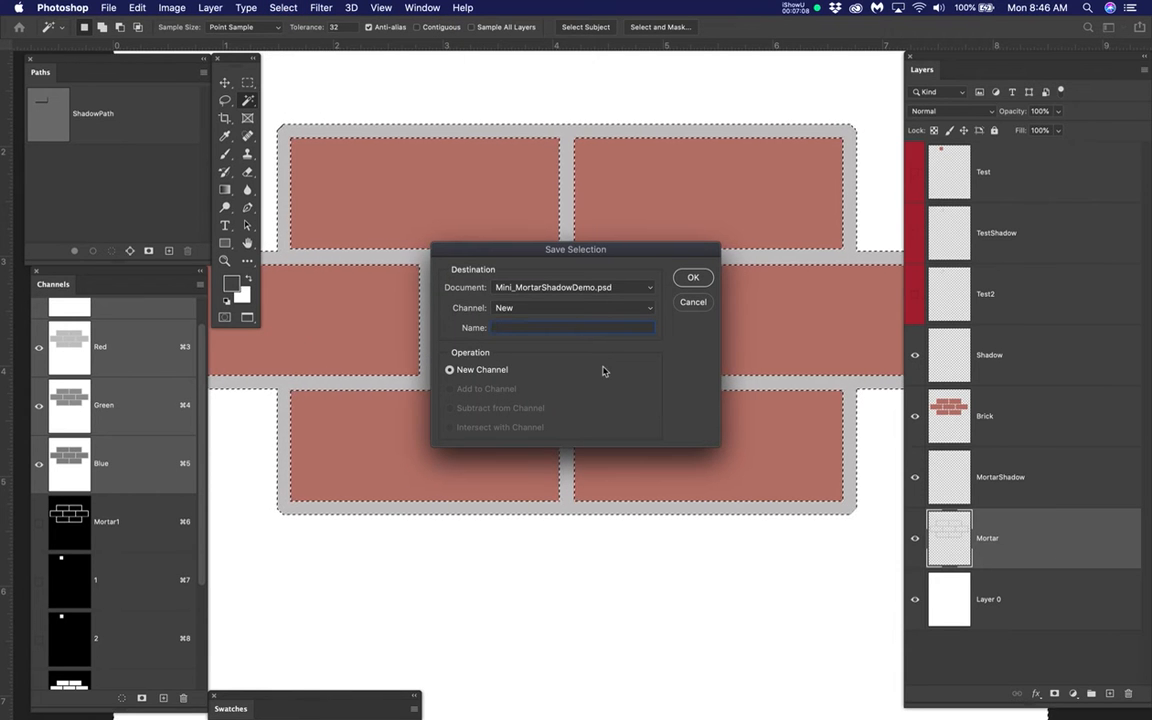
pyautogui.write('1Bricks')
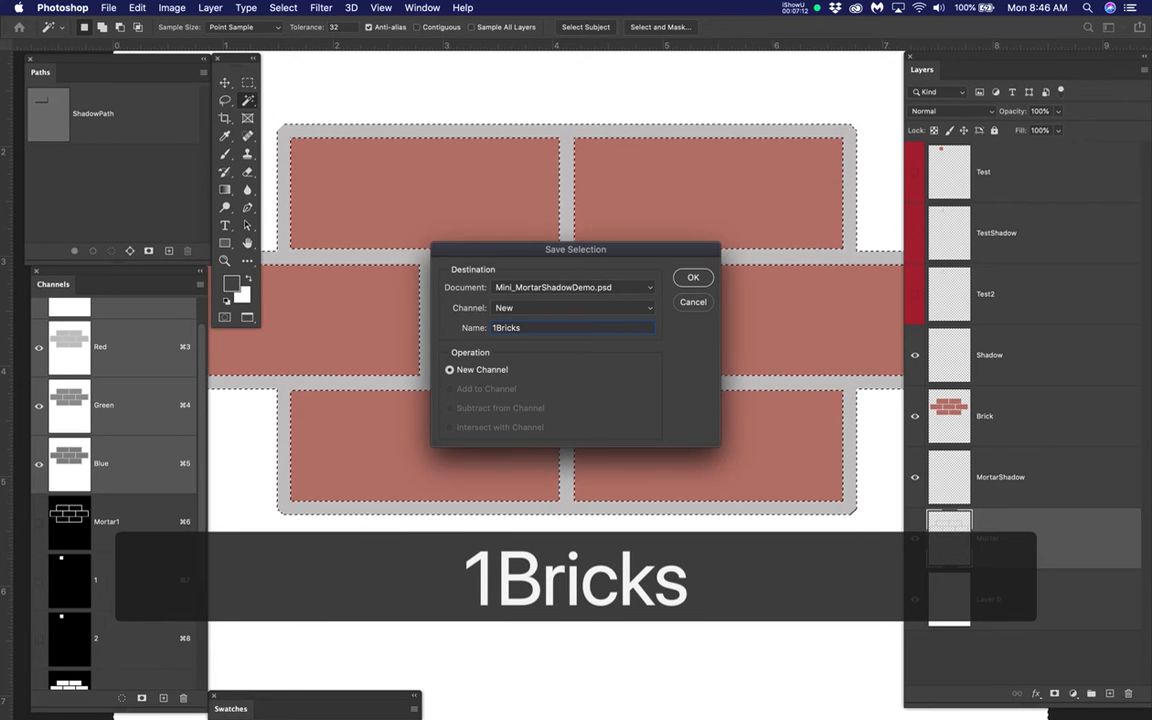
pyautogui.press('Return')
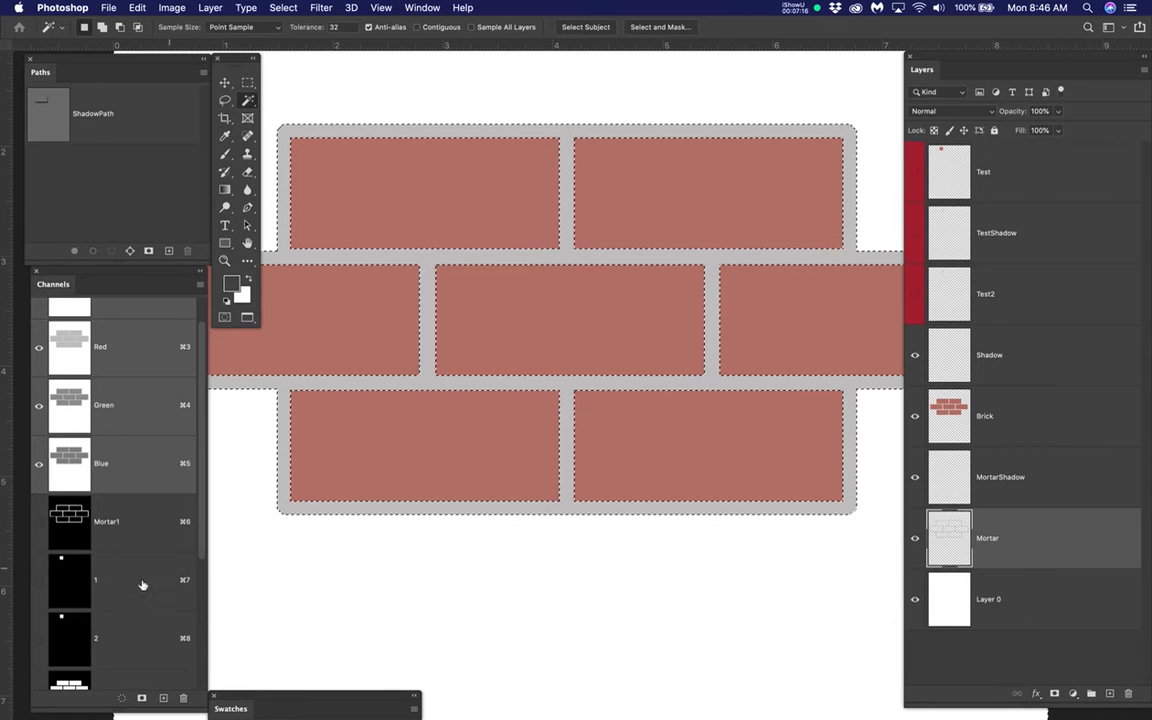
# Step: View the 1Bricks channel on its own, and return to the RGB composite
pyautogui.scroll(-4, 165, 576)
pyautogui.click(134, 660)
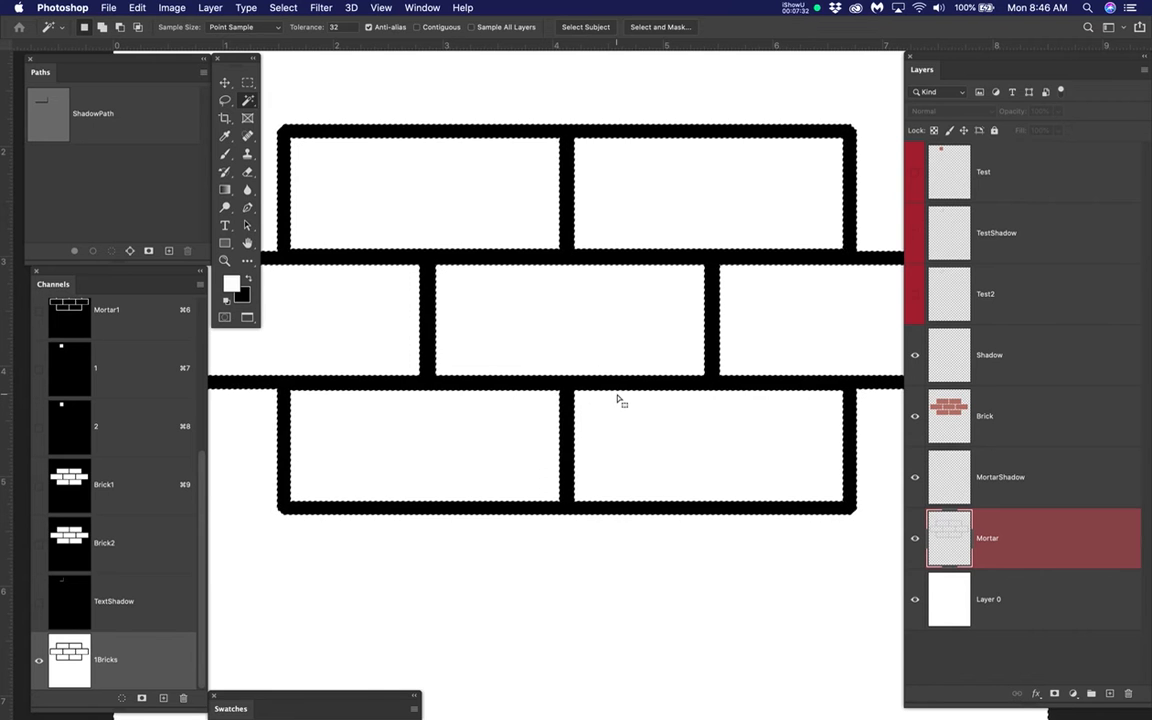
pyautogui.scroll(1, 151, 391)
pyautogui.scroll(5, 151, 391)
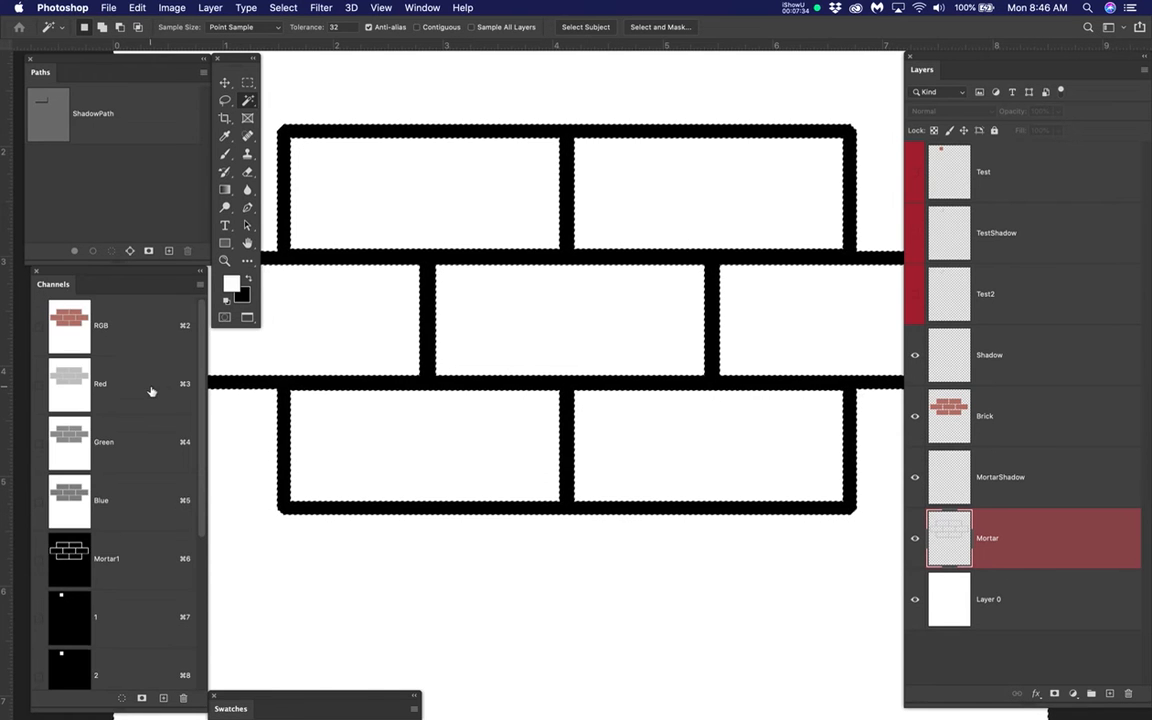
pyautogui.click(158, 317)
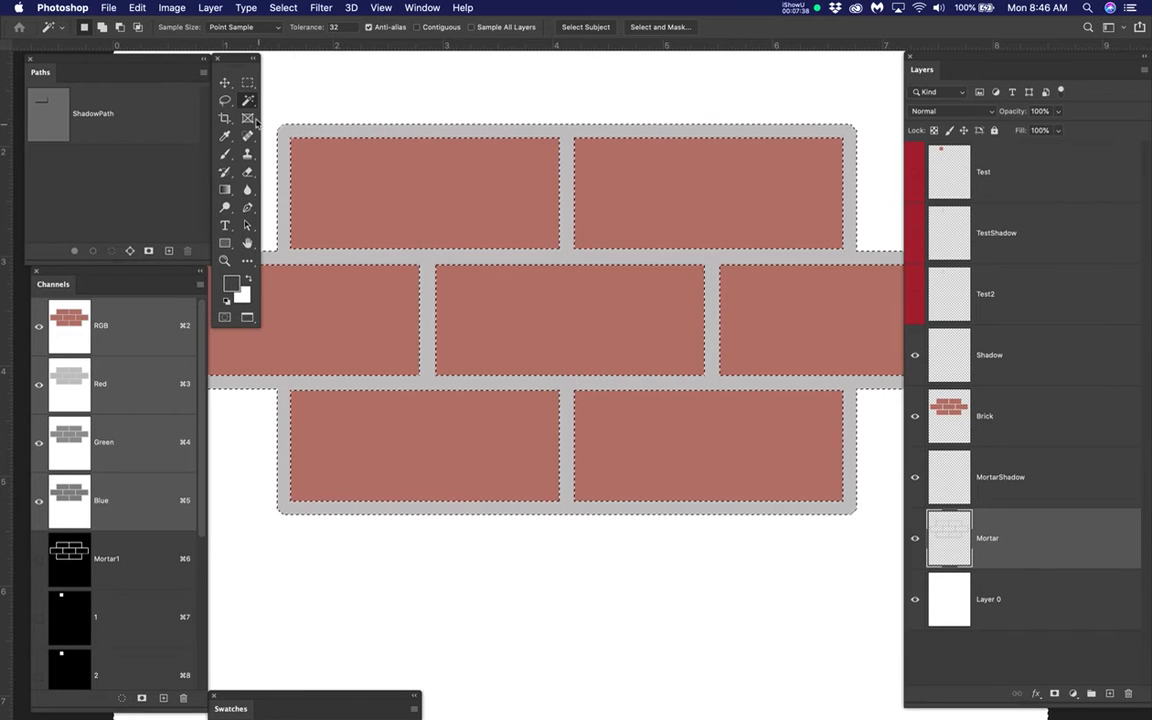
# Step: Offset the selection outline diagonally down and to the right with the Rectangular Marquee tool, partway across the mortar joints
pyautogui.click(247, 82)
pyautogui.scroll(1, 665, 241)
pyautogui.scroll(4, 665, 241)
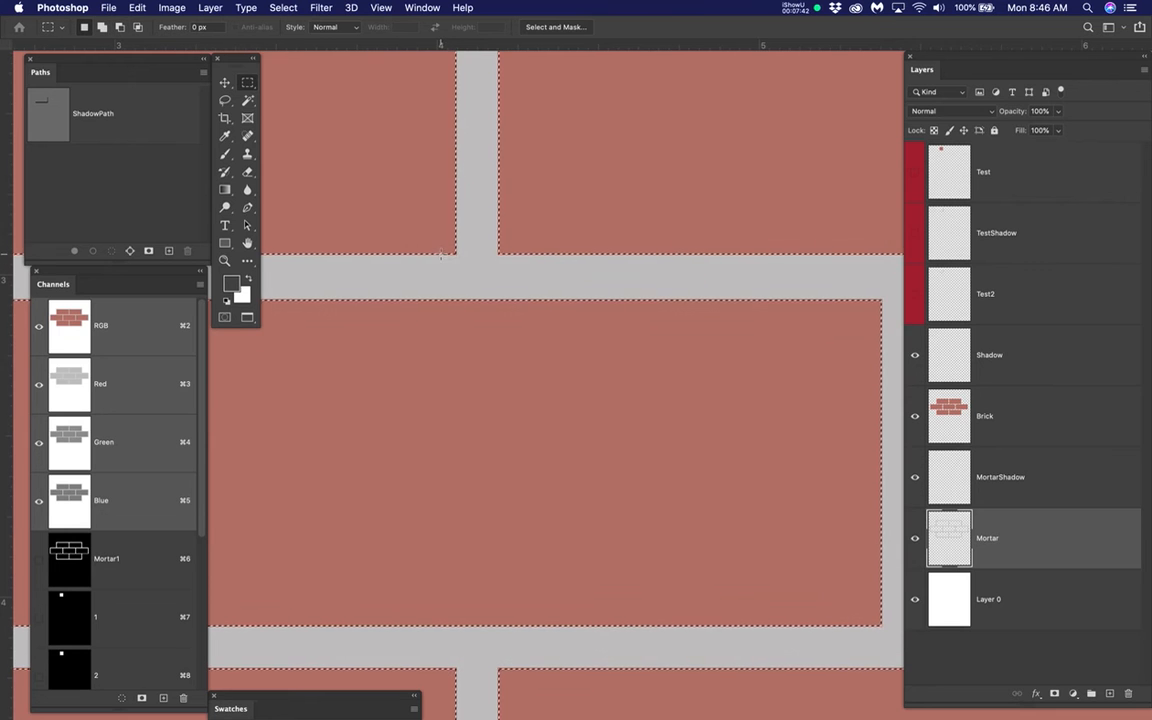
pyautogui.moveTo(441, 254); pyautogui.dragTo(459, 268)
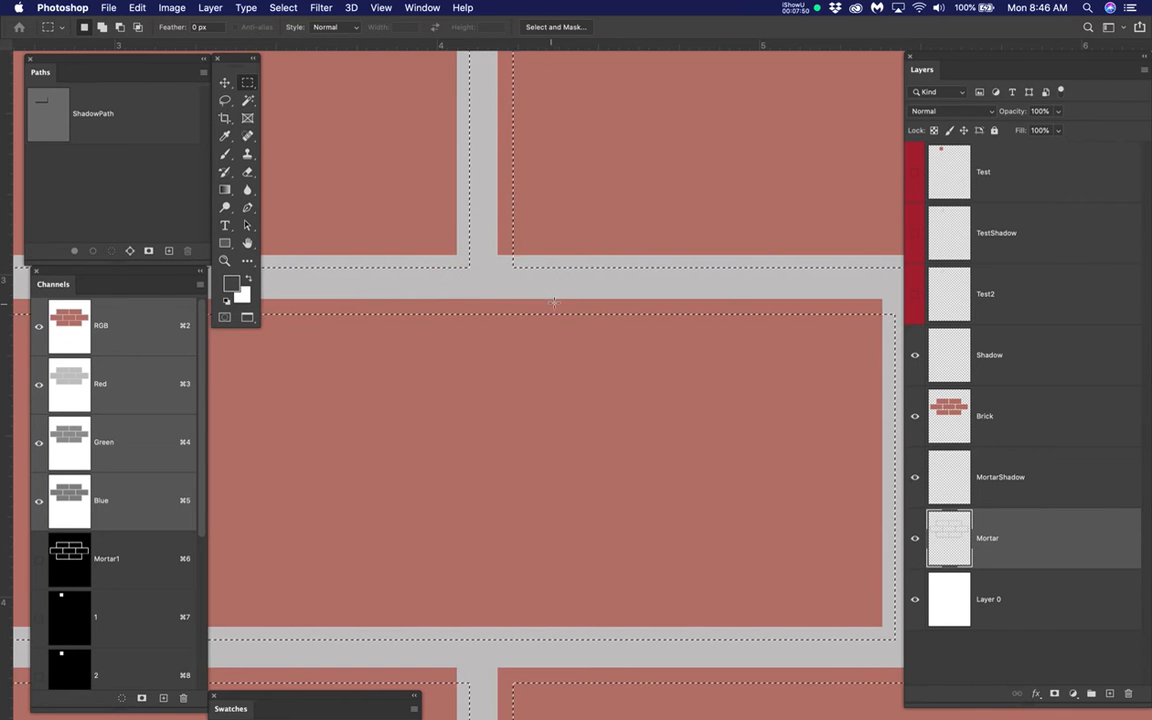
pyautogui.scroll(-3, 636, 313)
pyautogui.hotkey('ctrl', 'd')
pyautogui.scroll(-1, 684, 342)
pyautogui.hotkey('ctrl', 'shift', 'd')
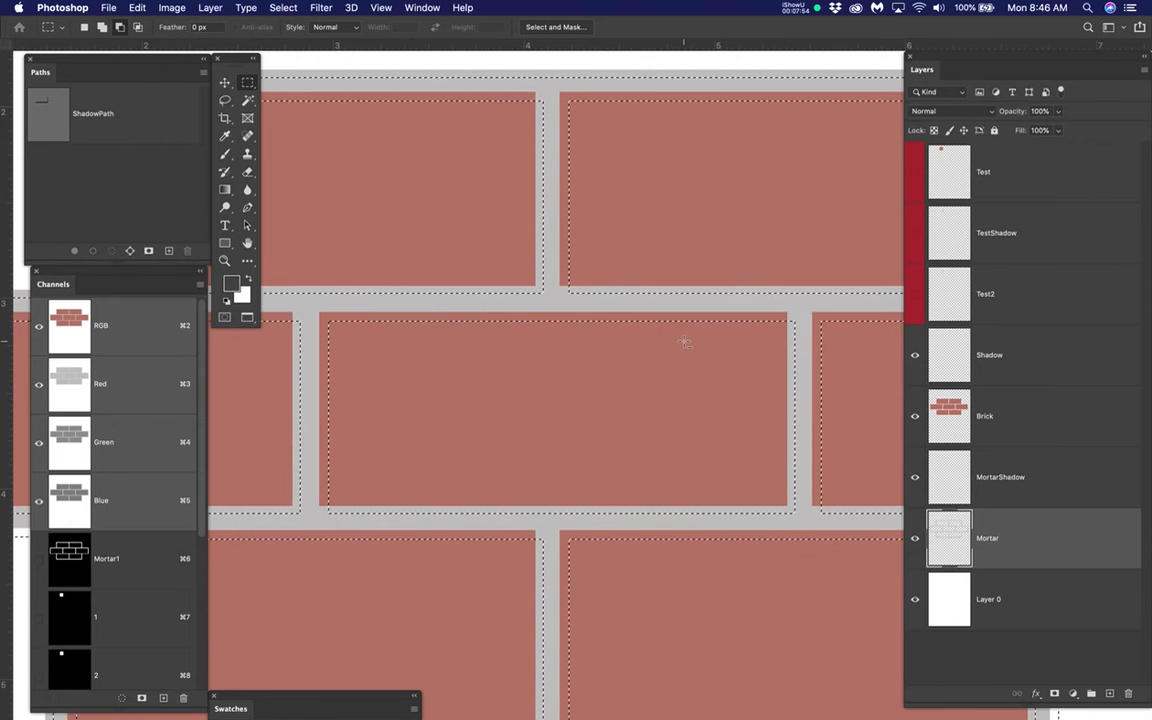
# Step: Save the offset selection as a new channel named Brick2 and check it in the channel list
pyautogui.click(284, 7)
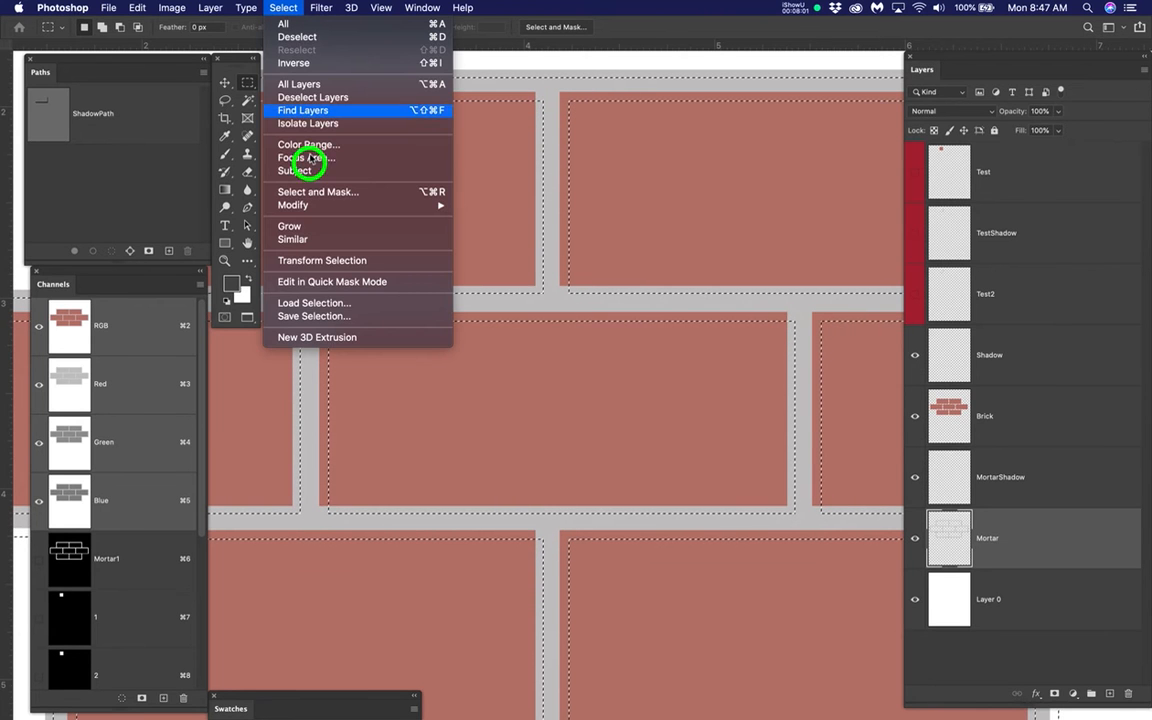
pyautogui.click(312, 316)
pyautogui.write('Brick2')
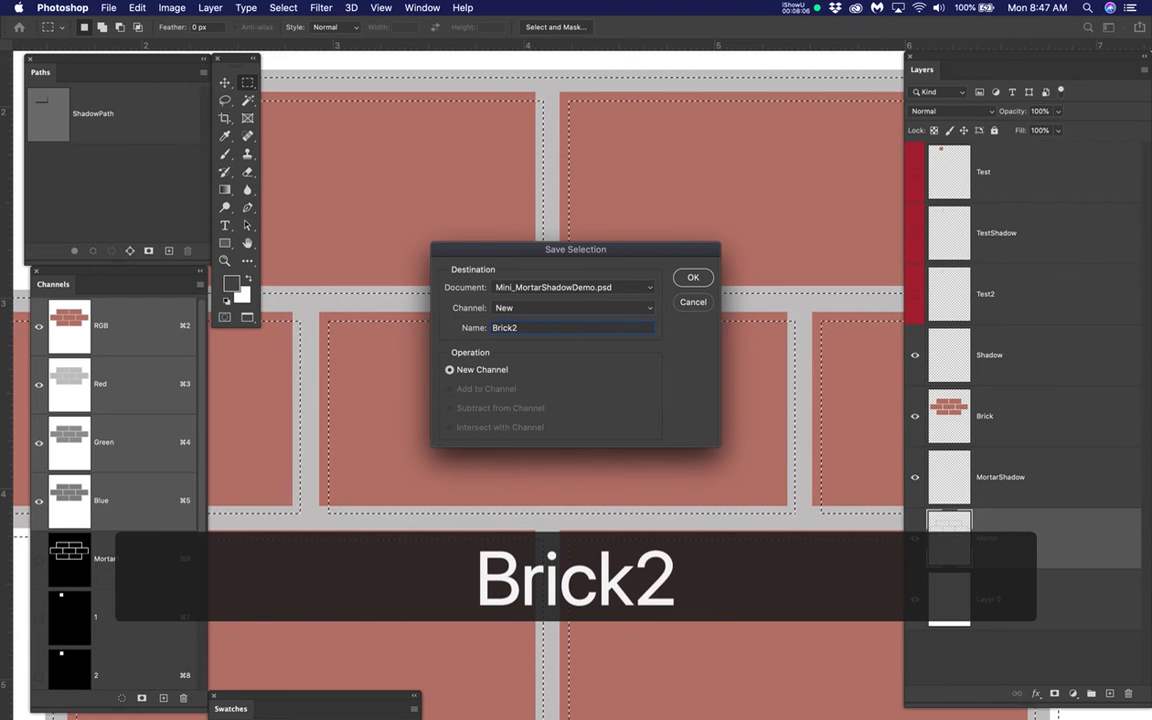
pyautogui.press('Return')
pyautogui.scroll(-5, 122, 572)
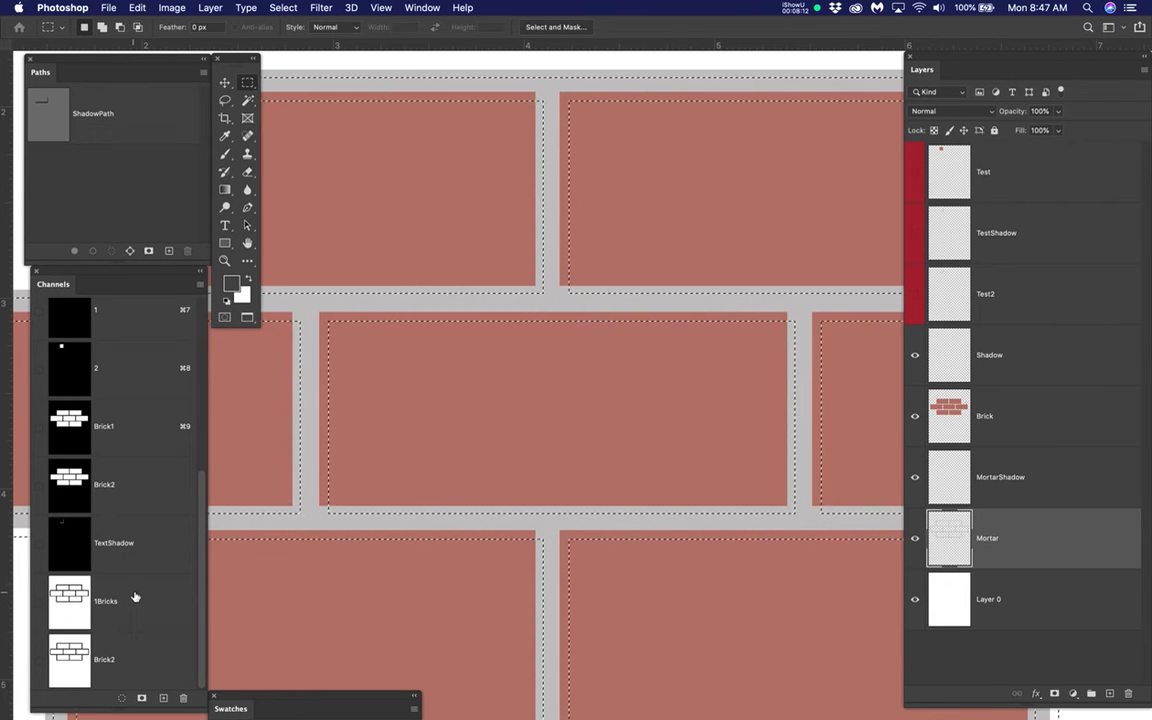
pyautogui.click(137, 664)
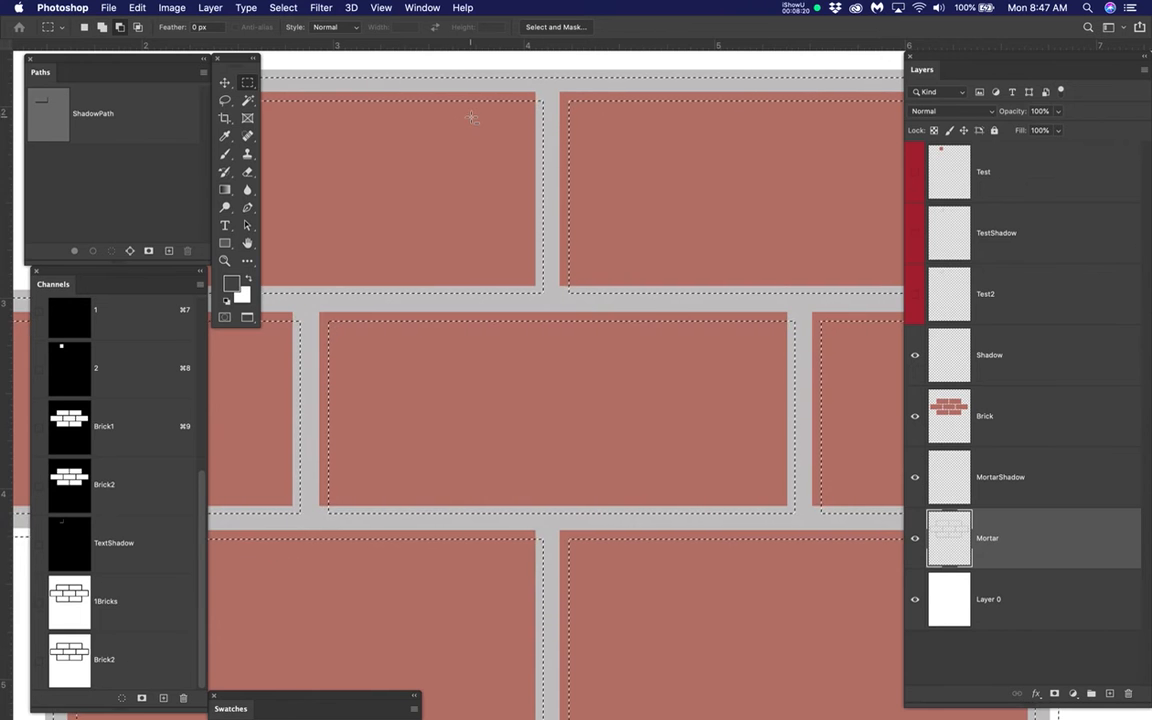
# Step: Subtract the 1Bricks channel from the offset selection to isolate the thin shadow strips, and inspect them across the wall
pyautogui.scroll(1, 471, 118)
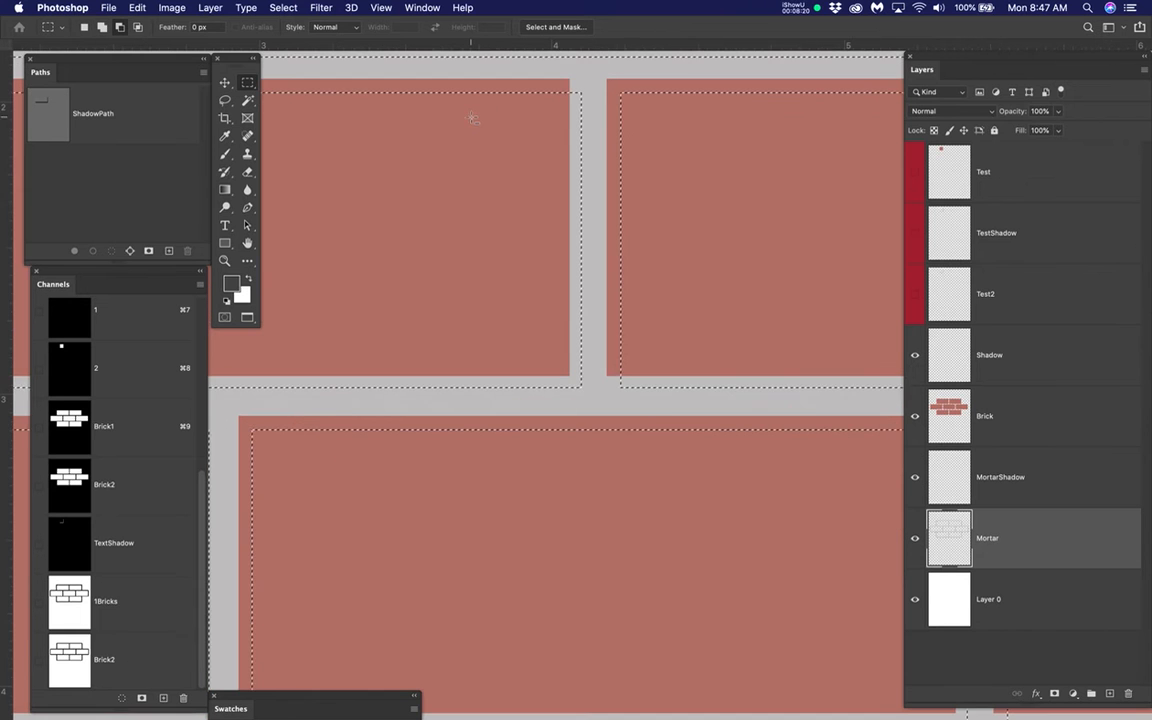
pyautogui.keyDown('super'); pyautogui.click(71, 602); pyautogui.keyUp('super')
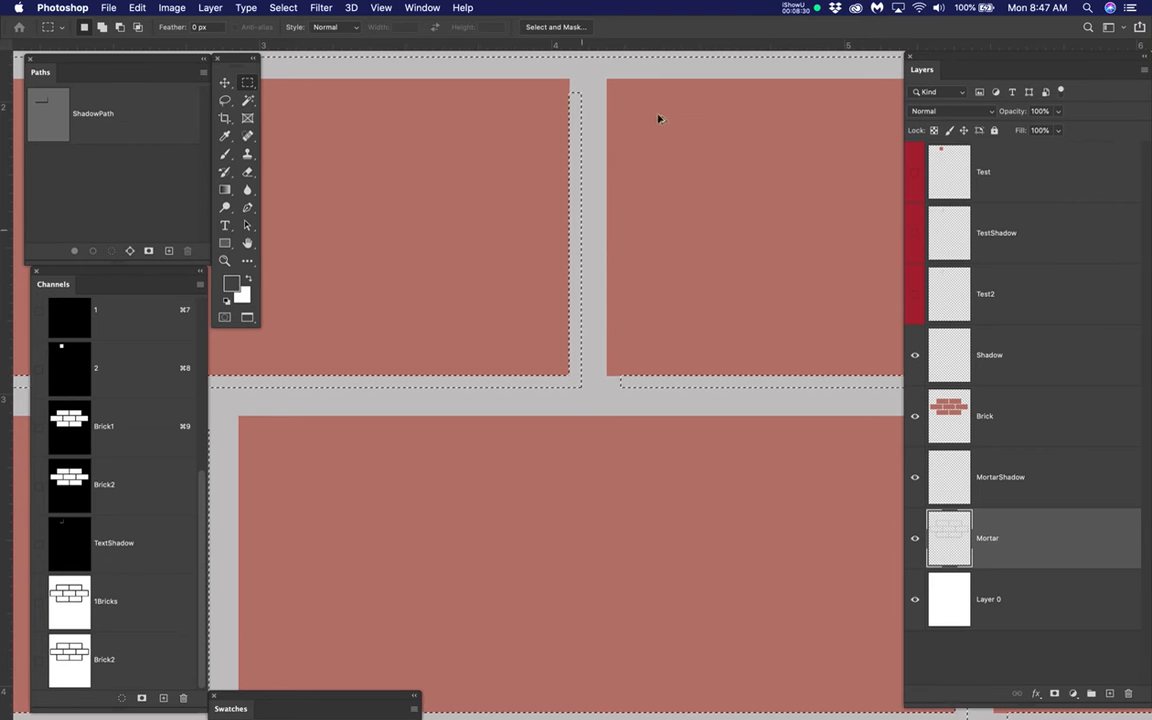
pyautogui.scroll(-2, 557, 314)
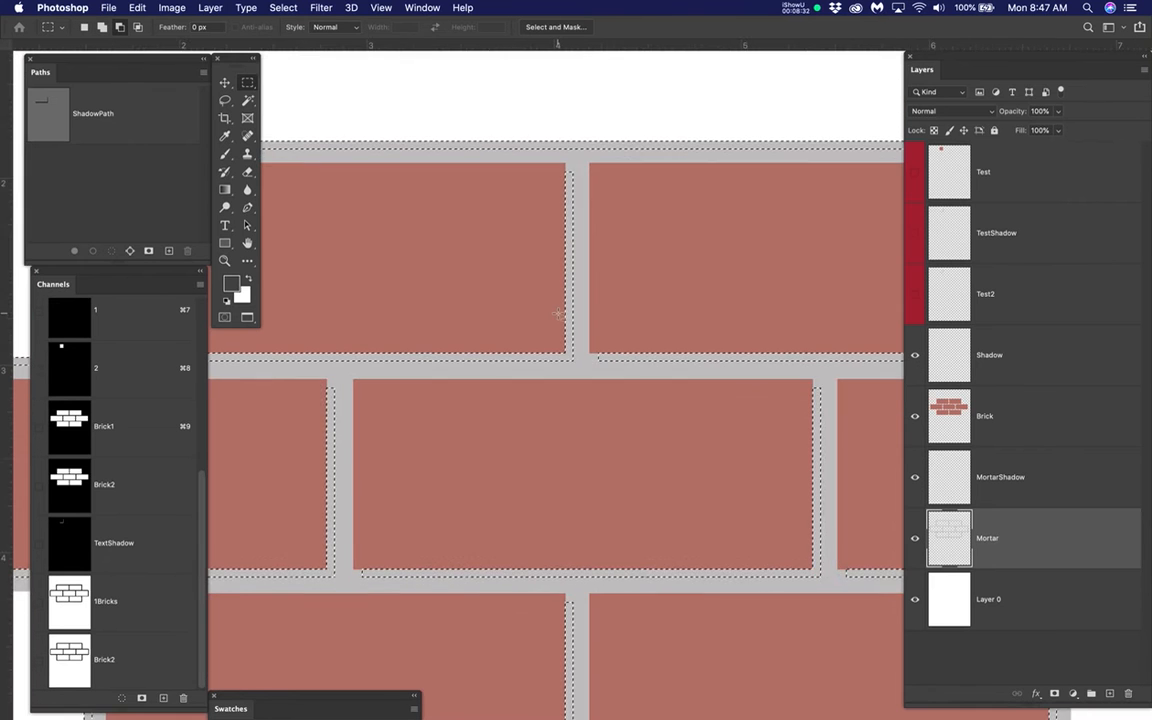
pyautogui.scroll(-2, 557, 314)
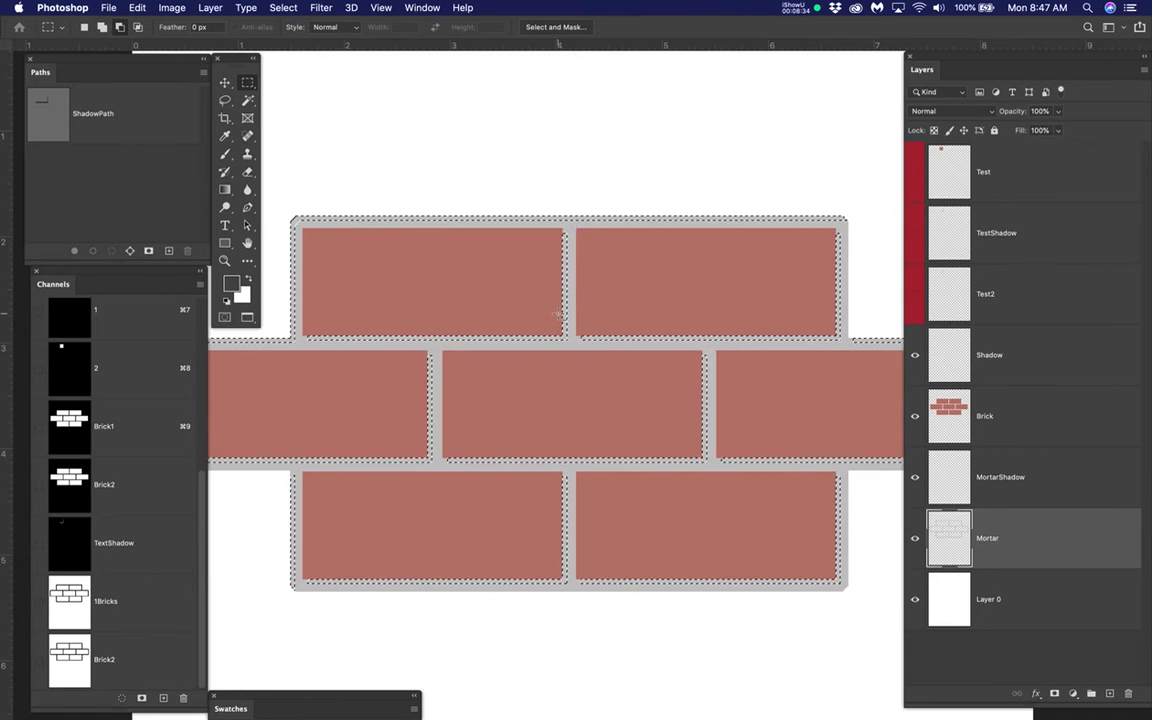
pyautogui.scroll(4, 590, 470)
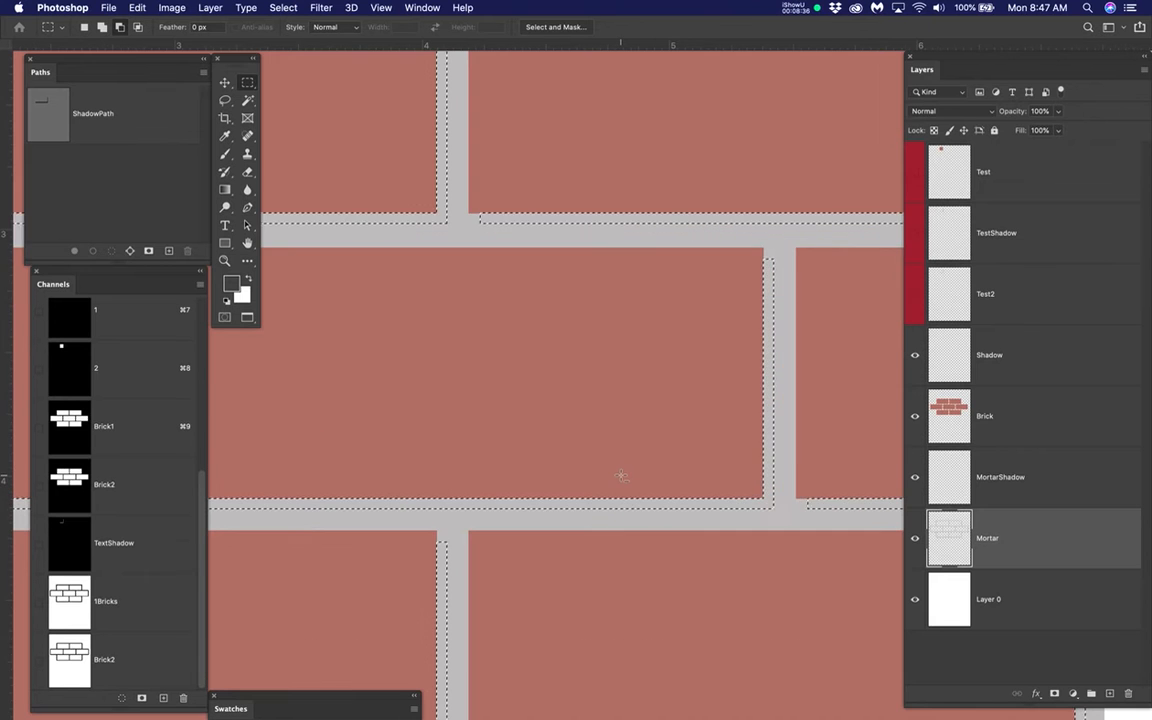
pyautogui.scroll(-2, 553, 469)
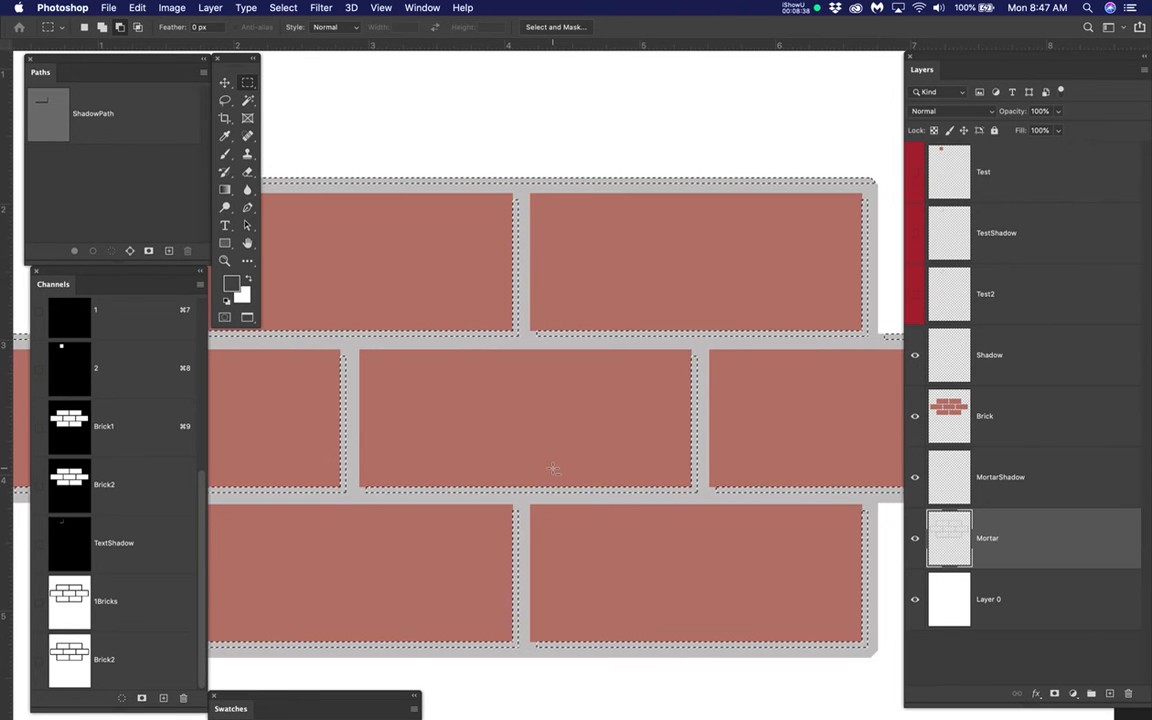
pyautogui.scroll(-1, 553, 469)
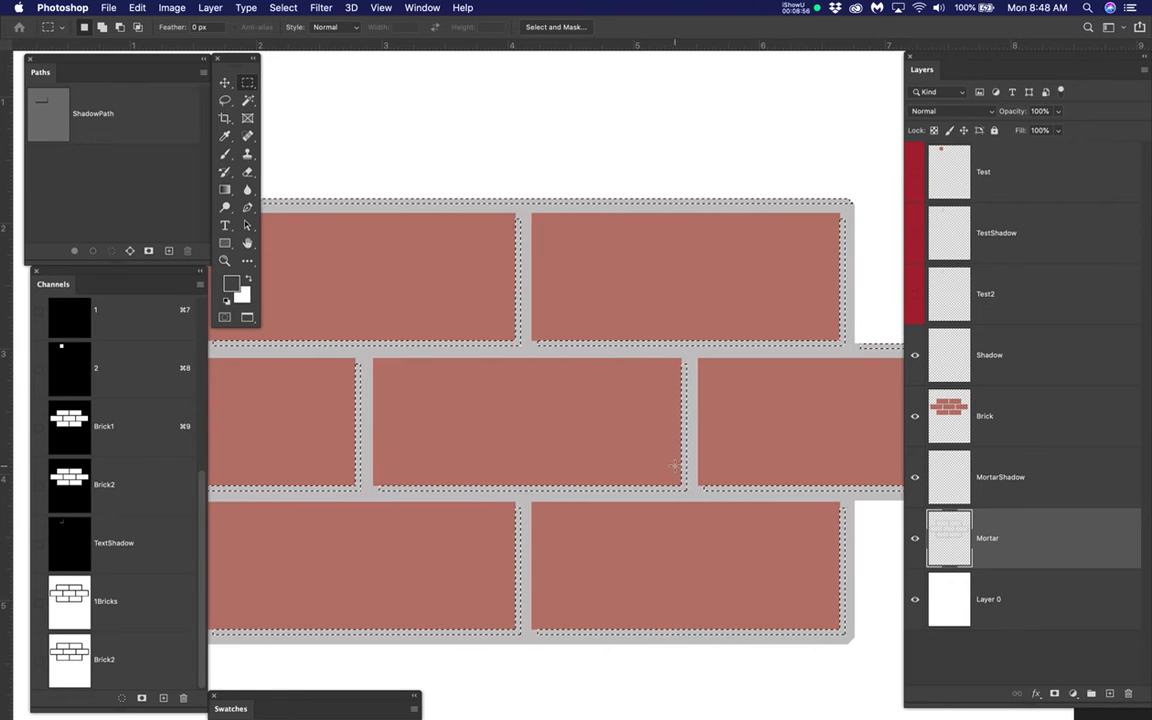
# Step: Save the shadow strip selection as a new channel named BrickShadow
pyautogui.moveTo(283, 7); pyautogui.dragTo(297, 316)
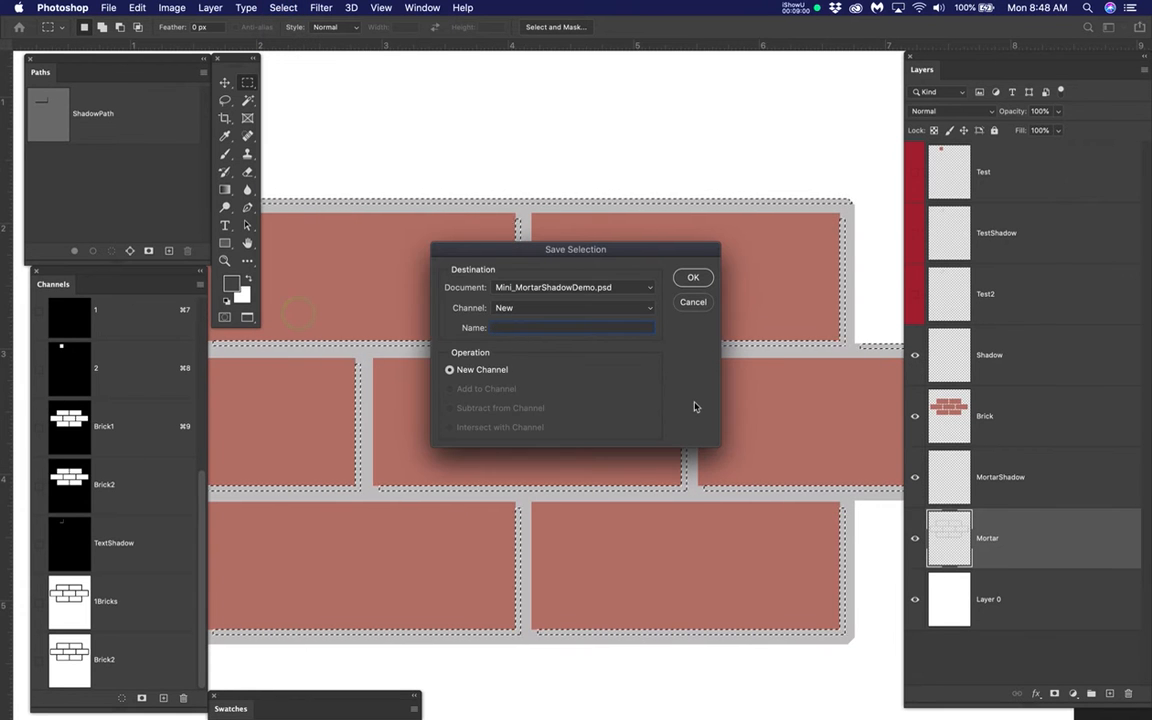
pyautogui.write('Bri')
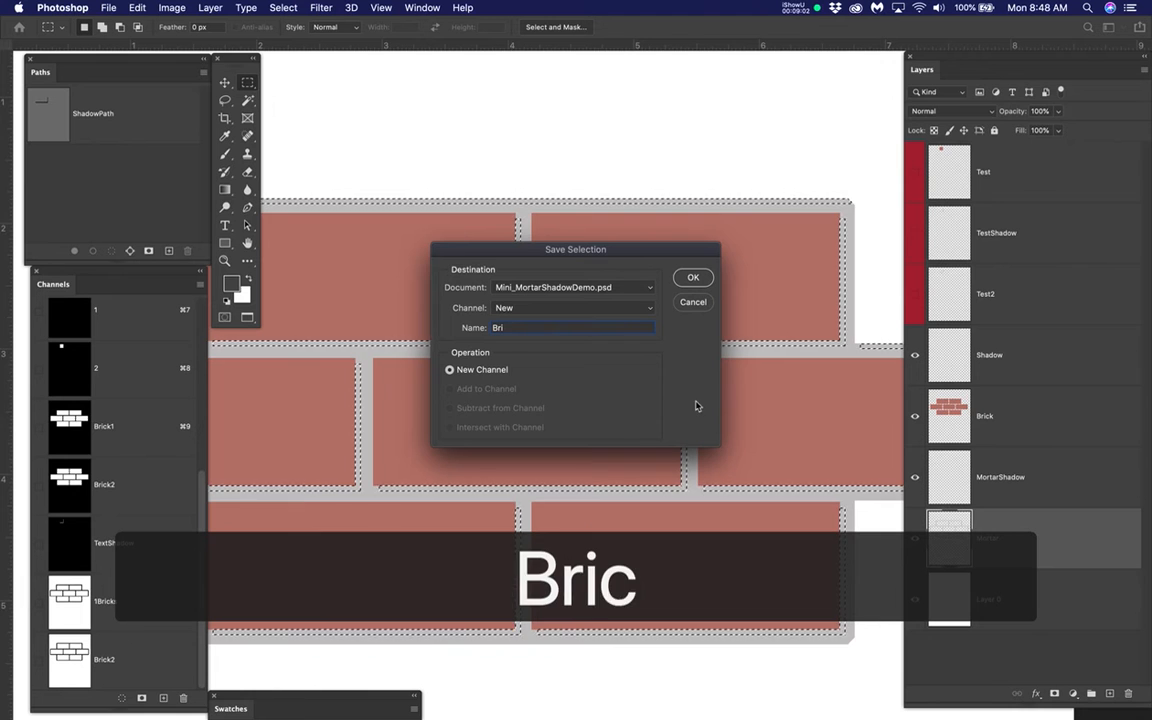
pyautogui.write('ckShadow')
pyautogui.press('Return')
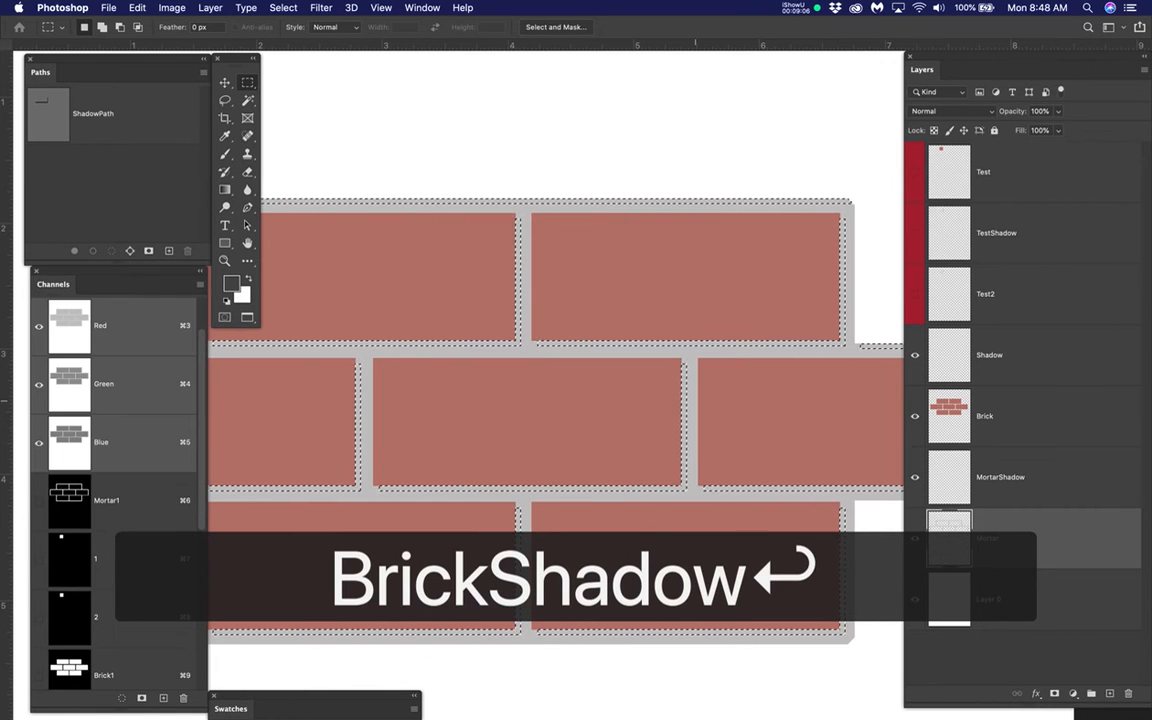
# Step: Delete the empty Shadow layer and make MortarShadow the active layer
pyautogui.click(1043, 358)
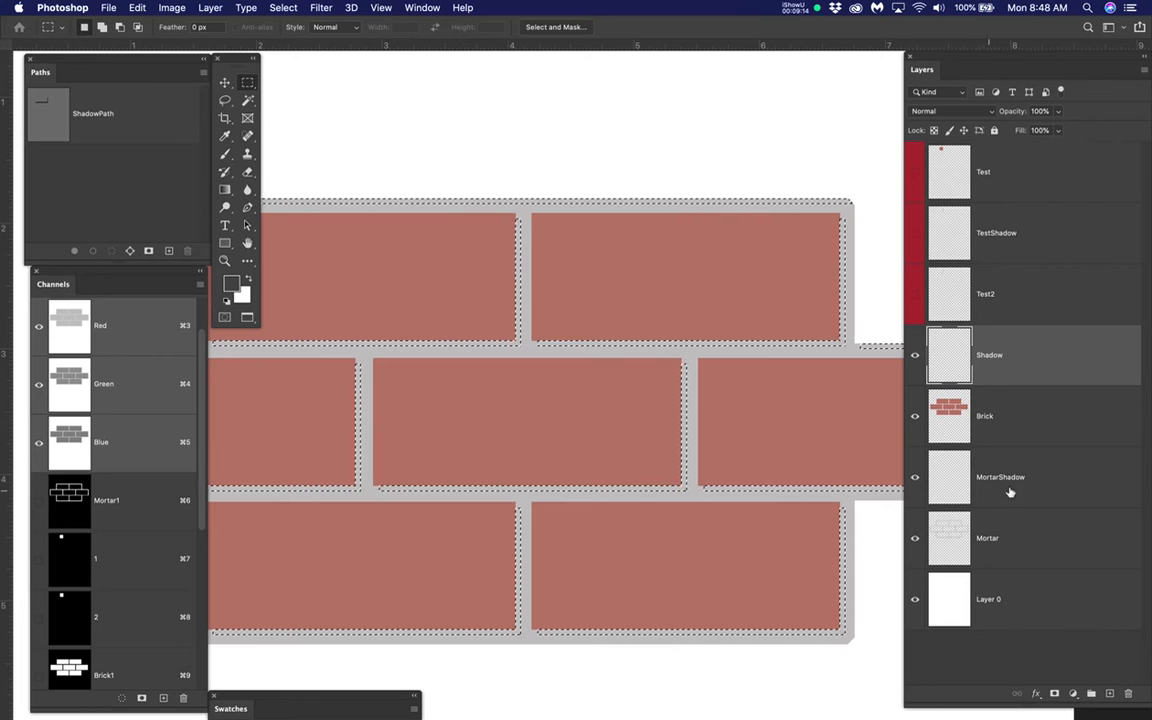
pyautogui.moveTo(1017, 381); pyautogui.dragTo(1129, 694)
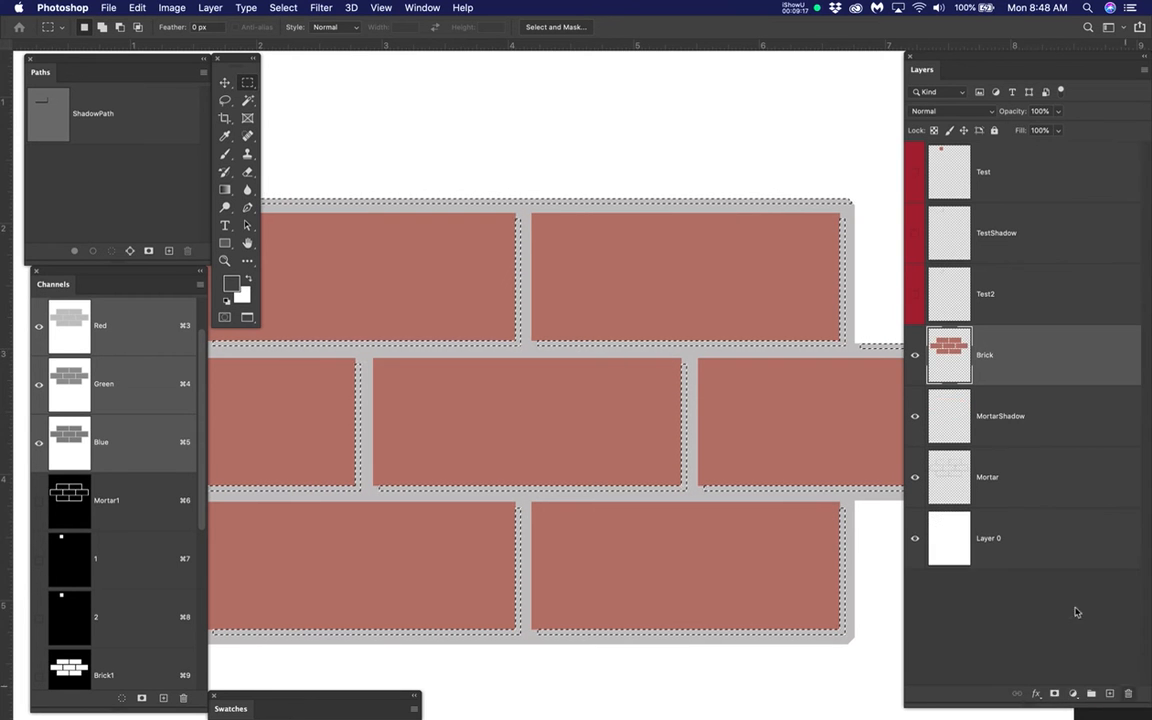
pyautogui.click(1015, 415)
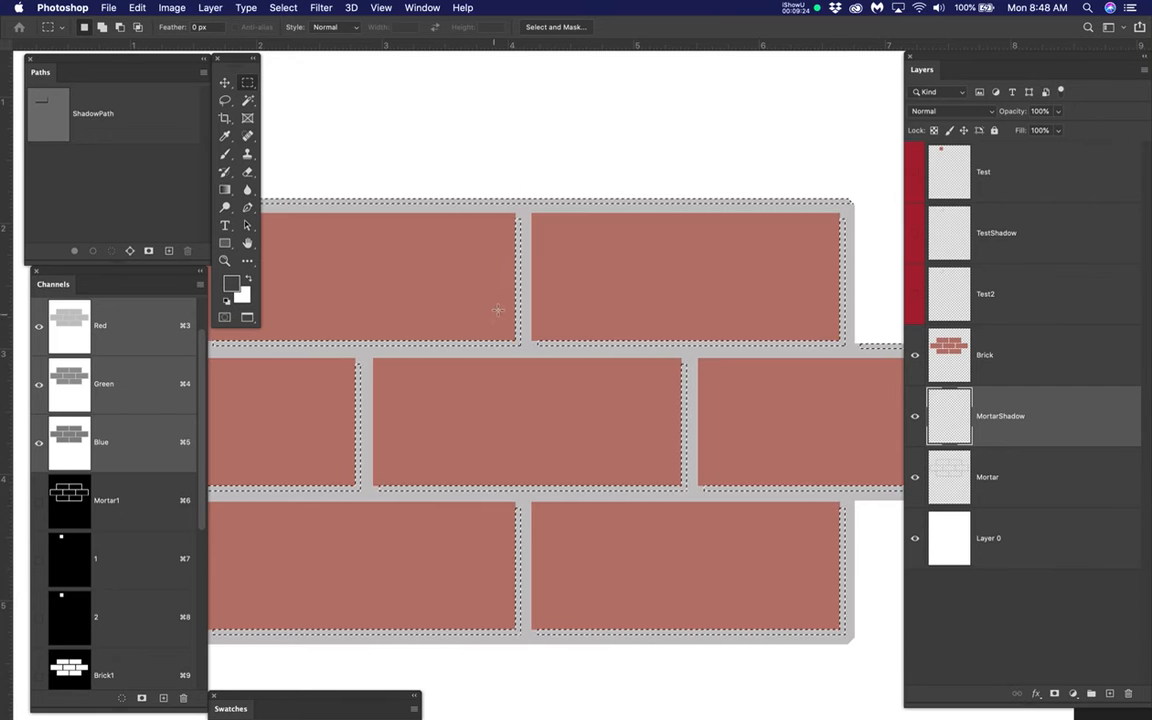
# Step: Fill the shadow strip selection on the MortarShadow layer with the dark gray foreground color, deselect, and review the whole wall
pyautogui.scroll(-1, 579, 287)
pyautogui.scroll(-1, 581, 286)
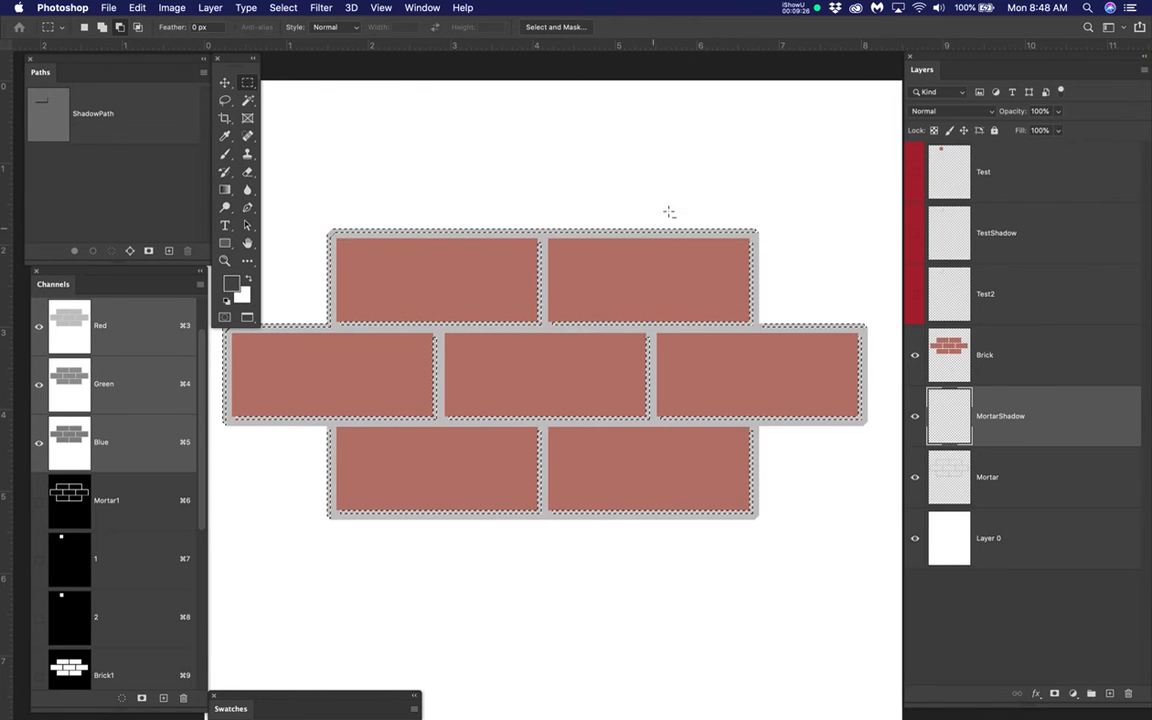
pyautogui.scroll(-1, 797, 538)
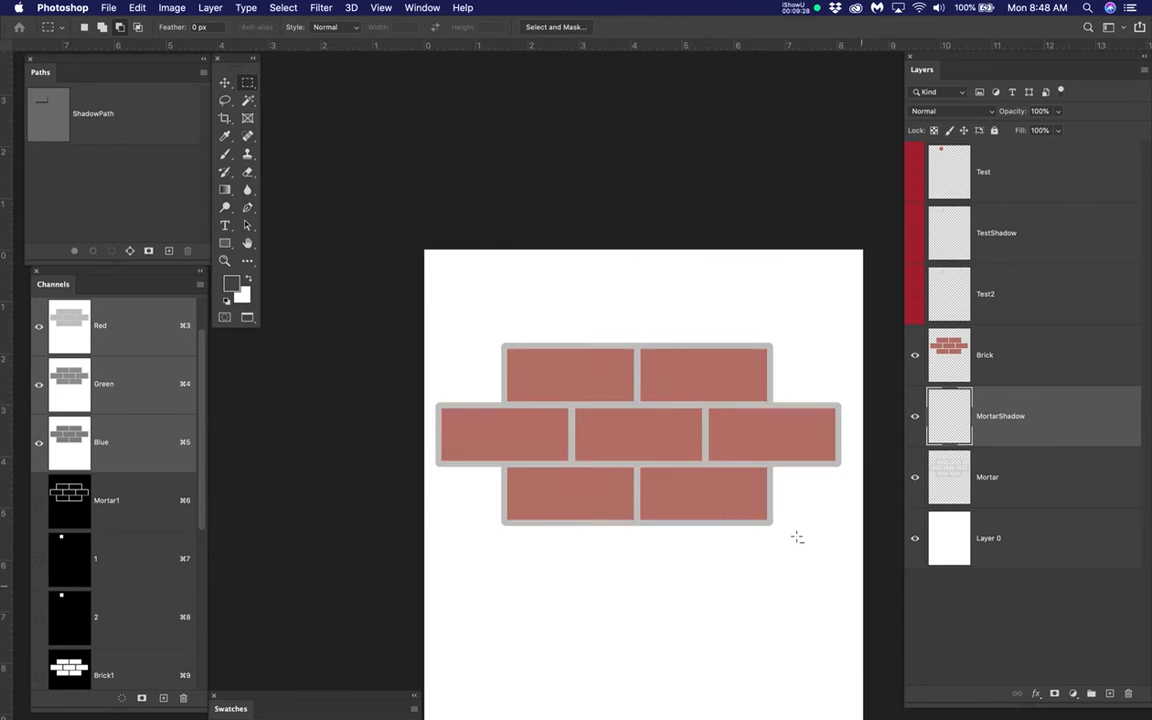
pyautogui.scroll(1, 824, 479)
pyautogui.scroll(3, 824, 479)
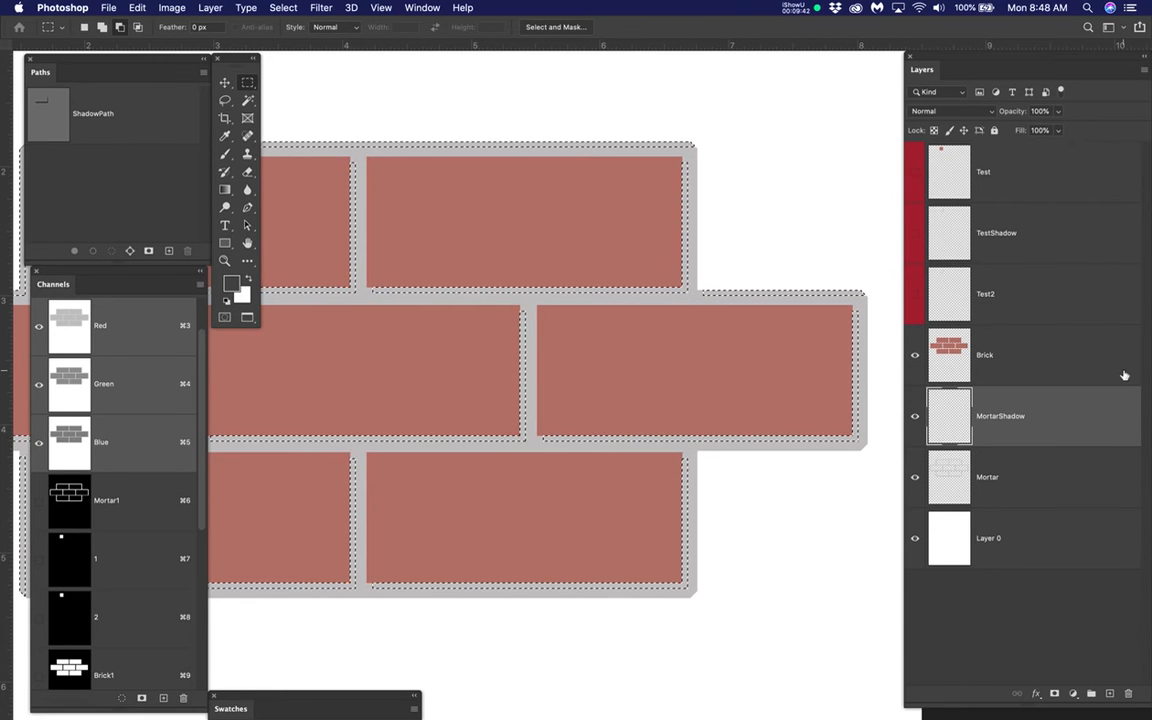
pyautogui.hotkey('alt', 'BackSpace')
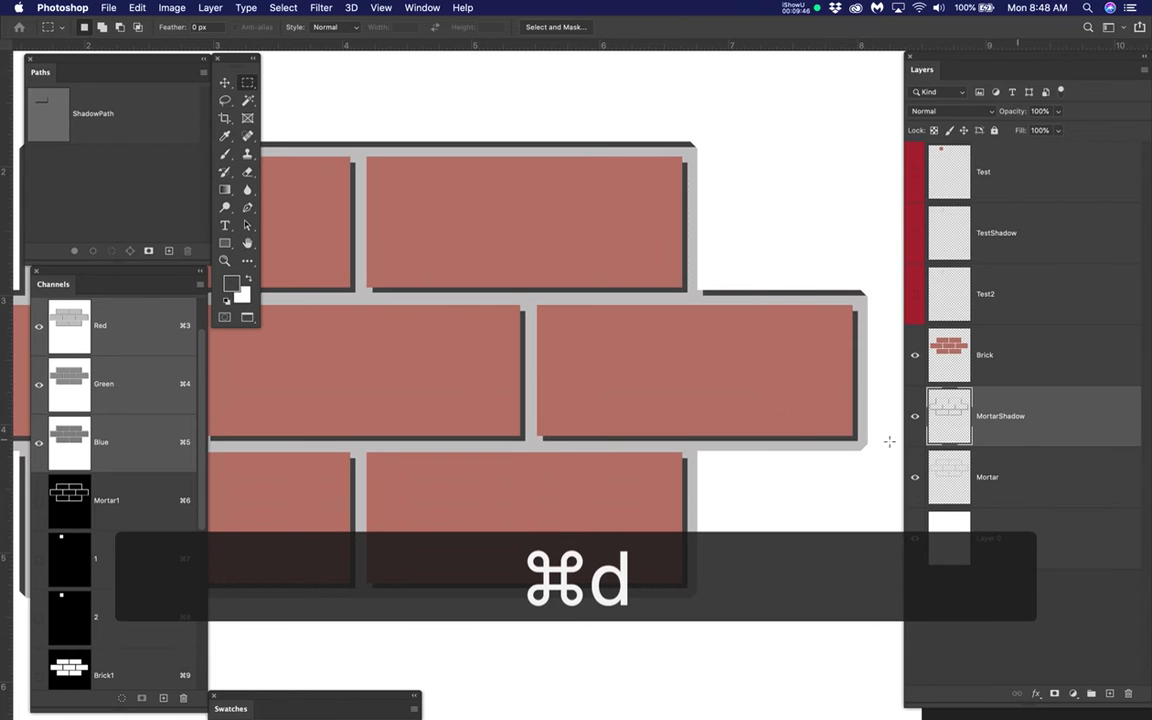
pyautogui.moveTo(519, 354); pyautogui.dragTo(767, 391)
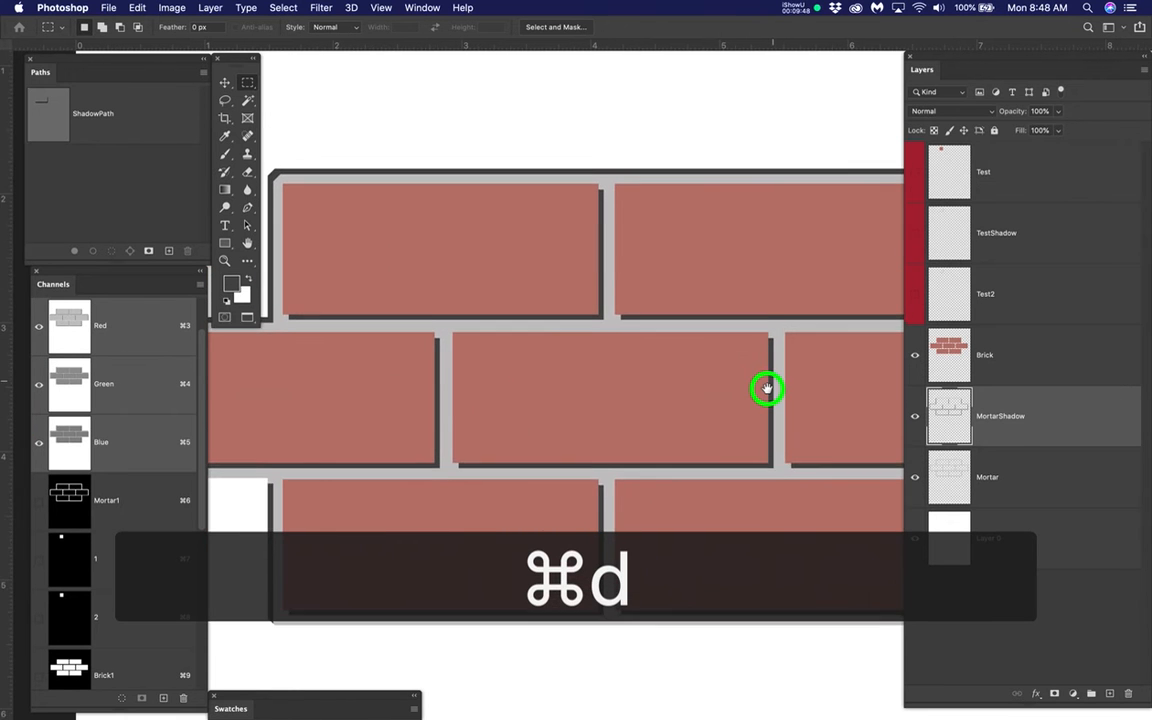
pyautogui.scroll(-5, 765, 390)
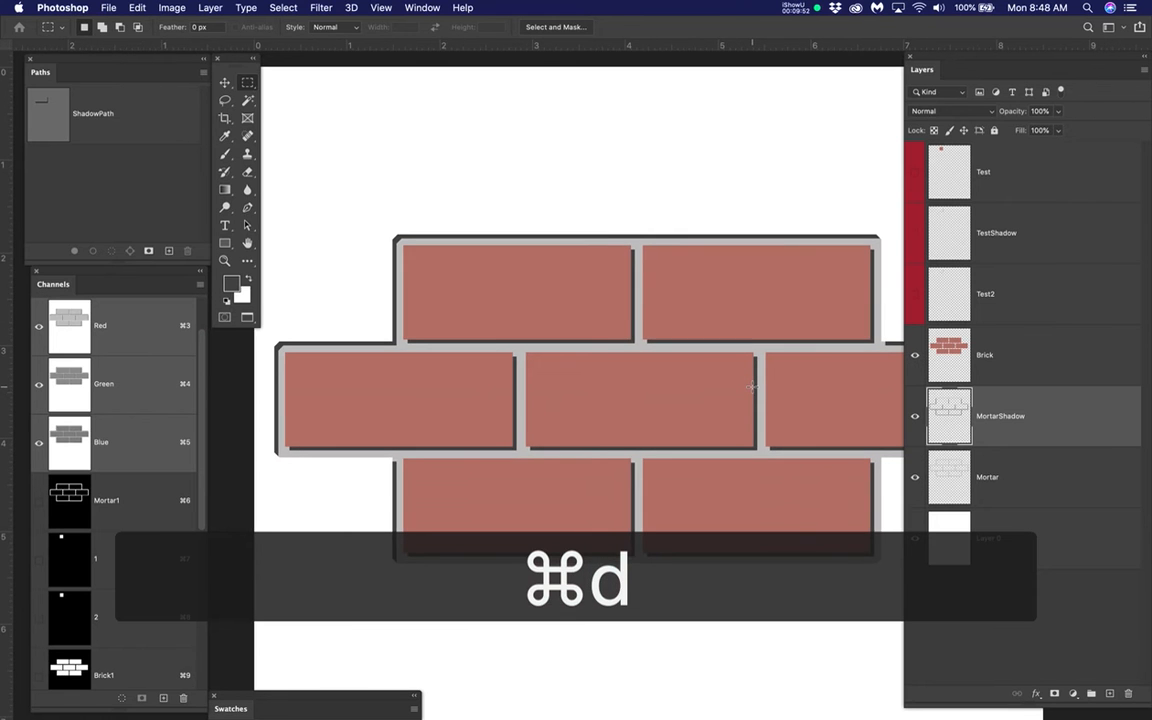
# Step: Inspect the mortar shadow up close along the brick edges, and hide the MortarShadow layer
pyautogui.moveTo(738, 386); pyautogui.dragTo(698, 362)
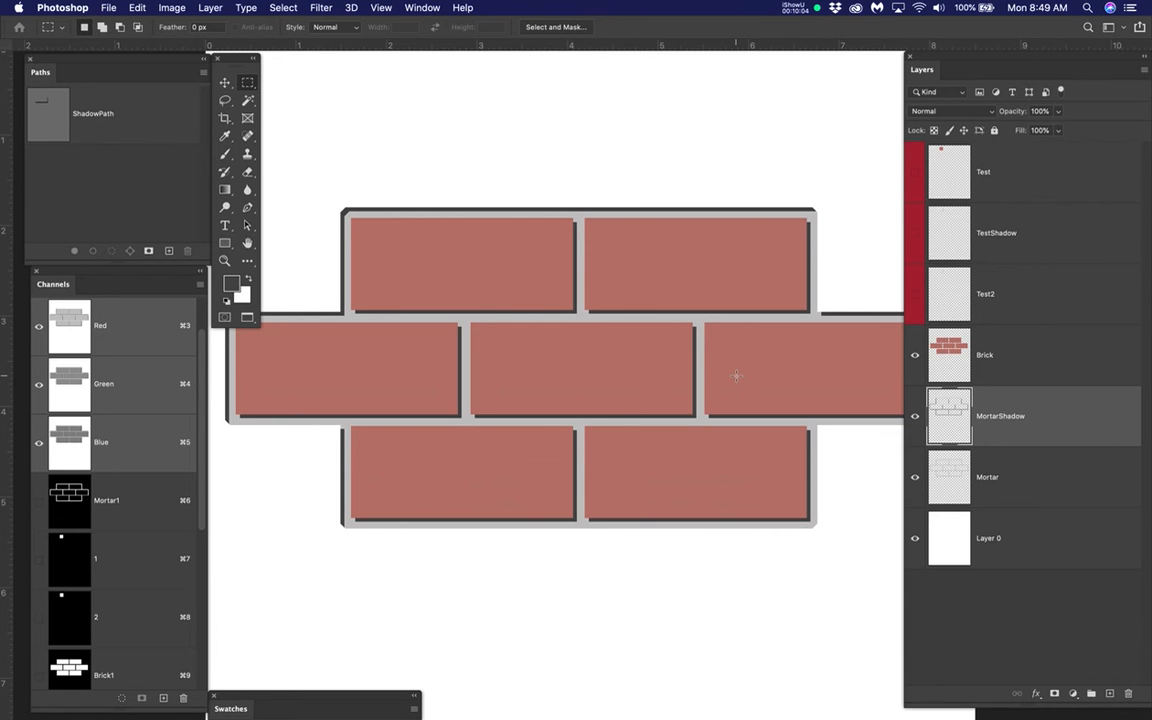
pyautogui.scroll(5, 582, 296)
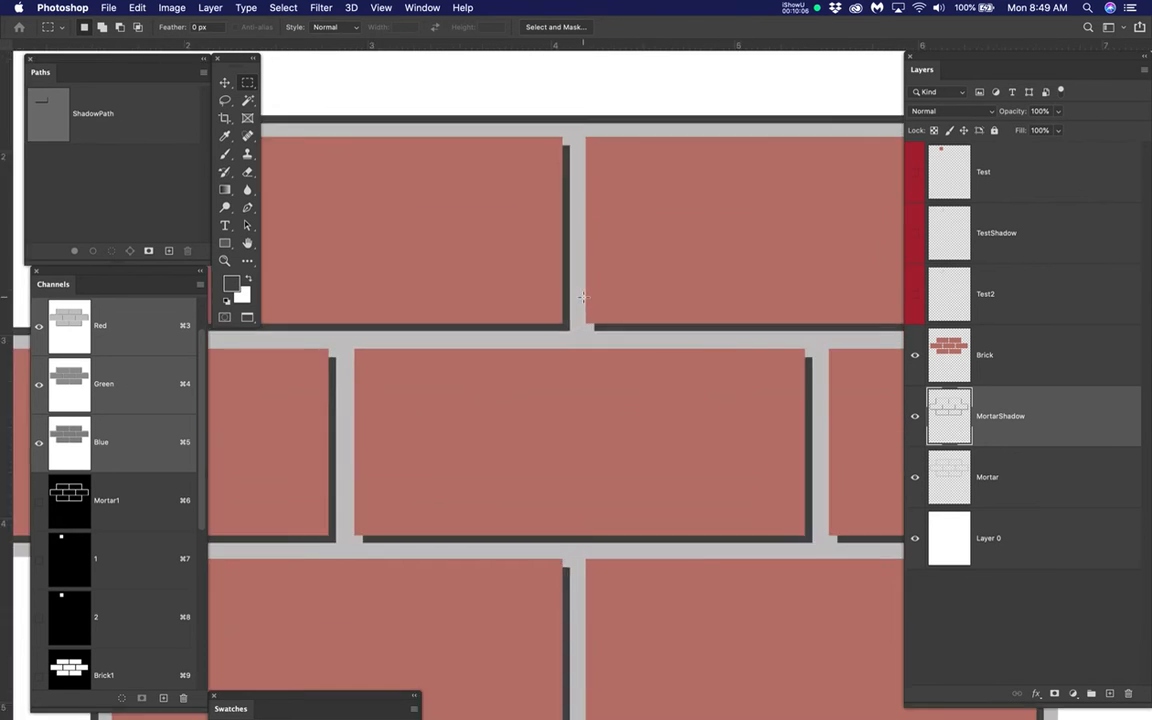
pyautogui.moveTo(549, 307); pyautogui.dragTo(622, 348)
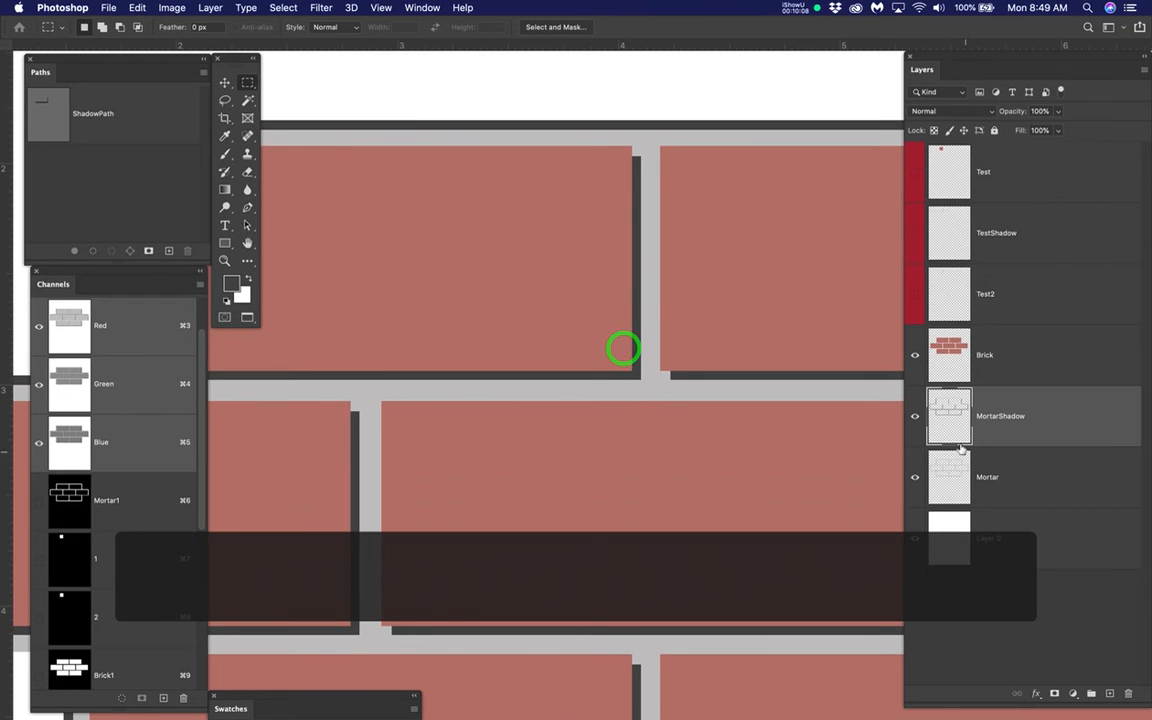
pyautogui.click(915, 416)
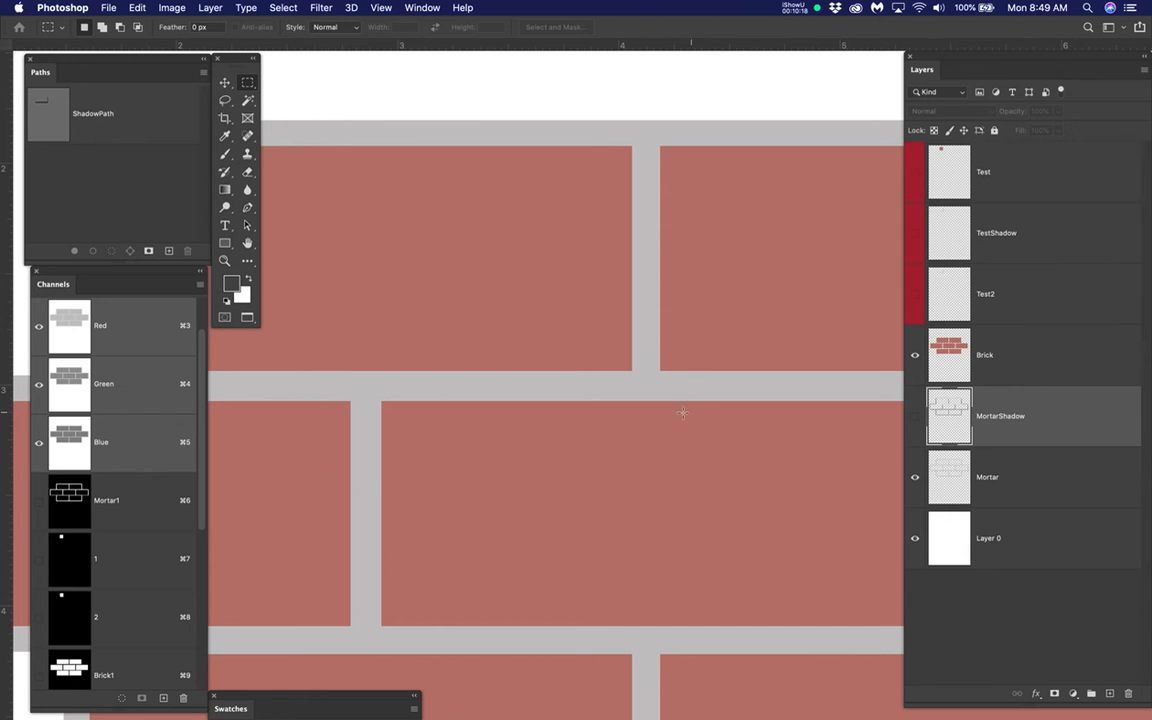
# Step: Load the Mortar layer's outline as a selection and offset the selection slightly down and to the right
pyautogui.keyDown('super'); pyautogui.click(946, 420); pyautogui.keyUp('super')
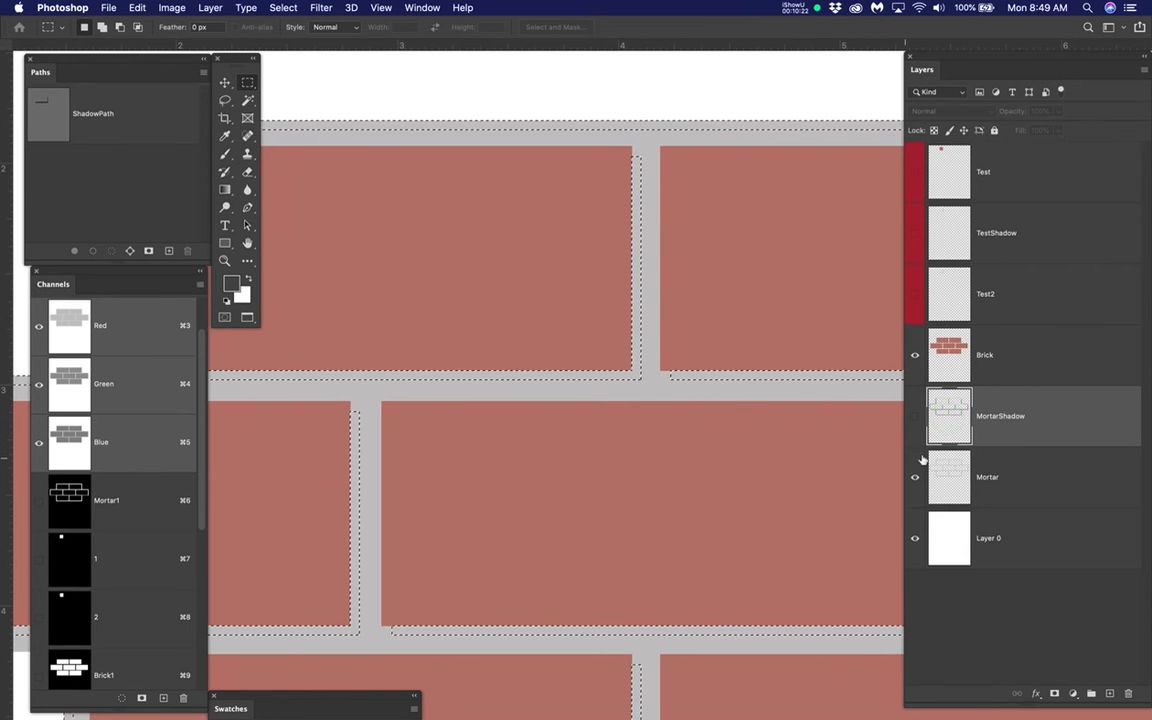
pyautogui.keyDown('super'); pyautogui.click(950, 478); pyautogui.keyUp('super')
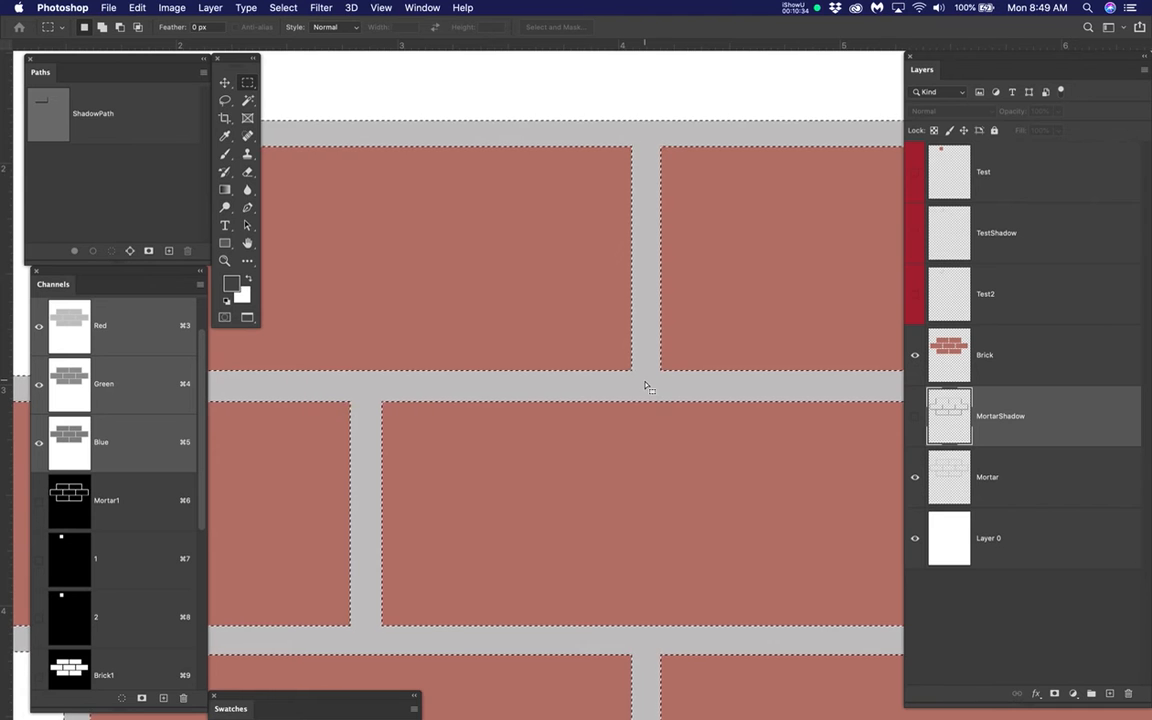
pyautogui.moveTo(283, 8); pyautogui.dragTo(300, 62)
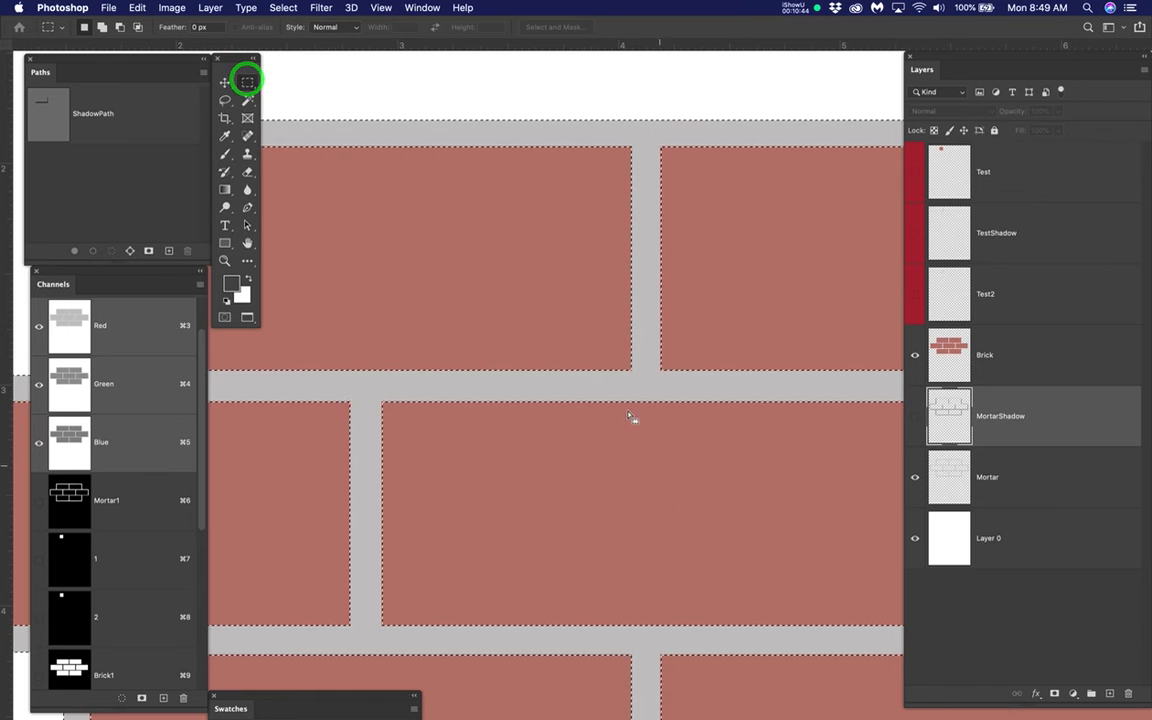
pyautogui.click(615, 372)
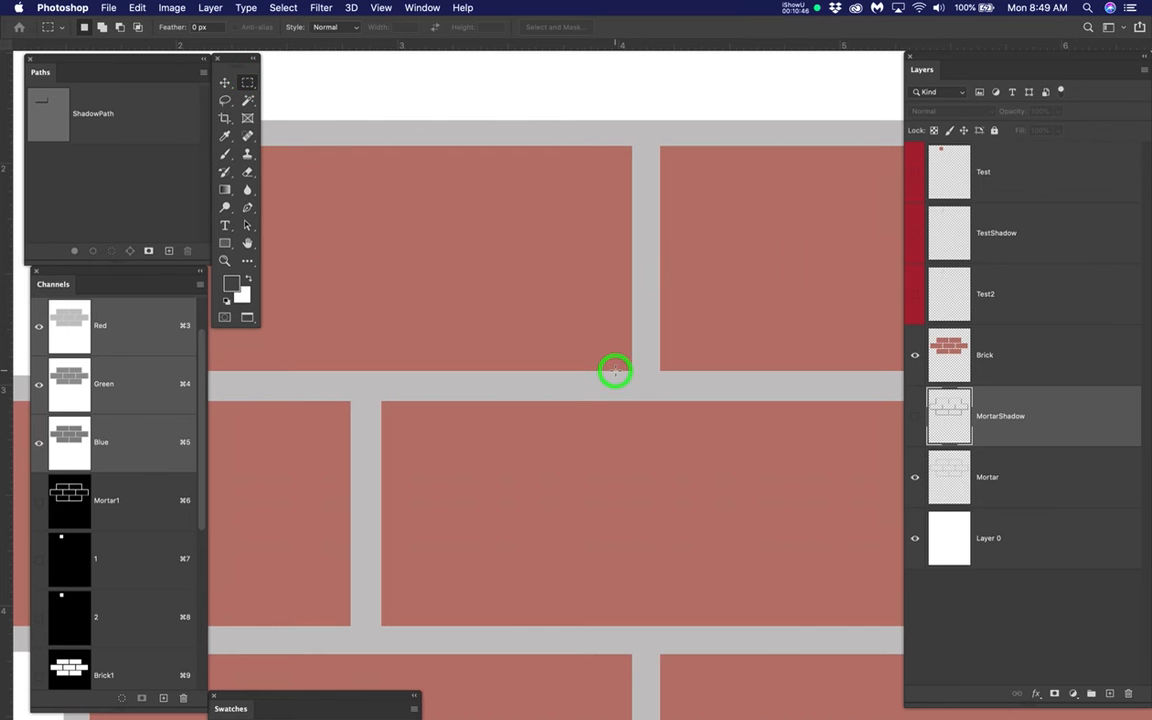
pyautogui.press('super+z')
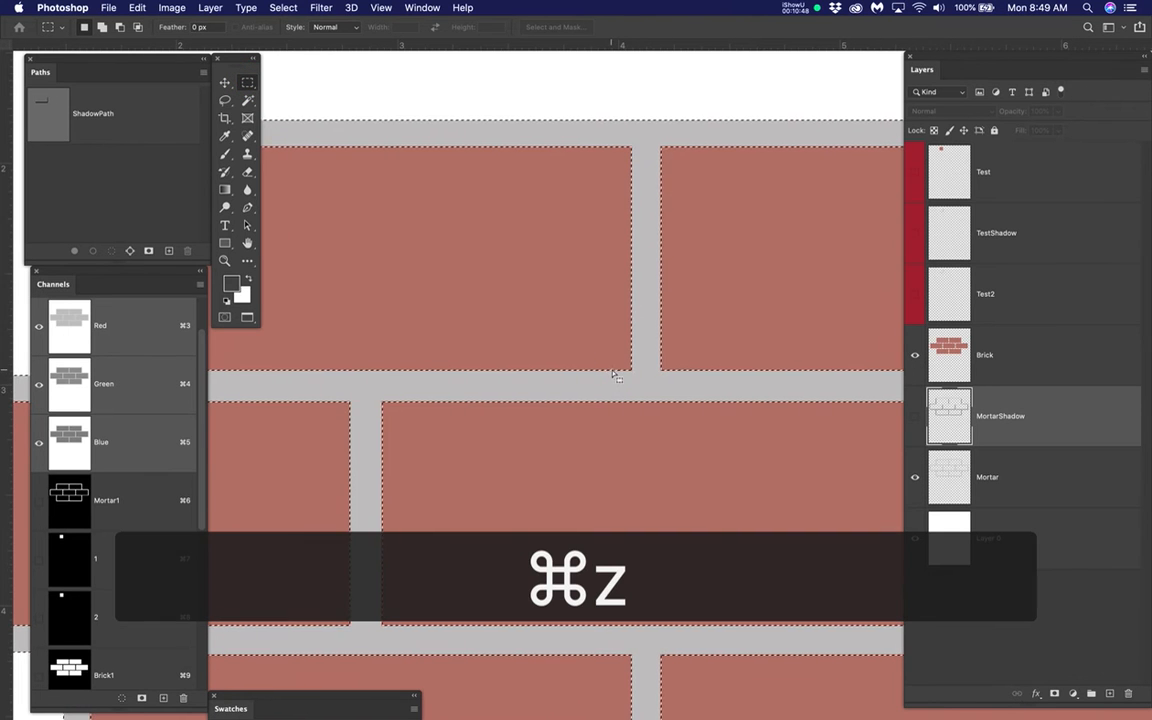
pyautogui.moveTo(613, 372); pyautogui.dragTo(622, 386)
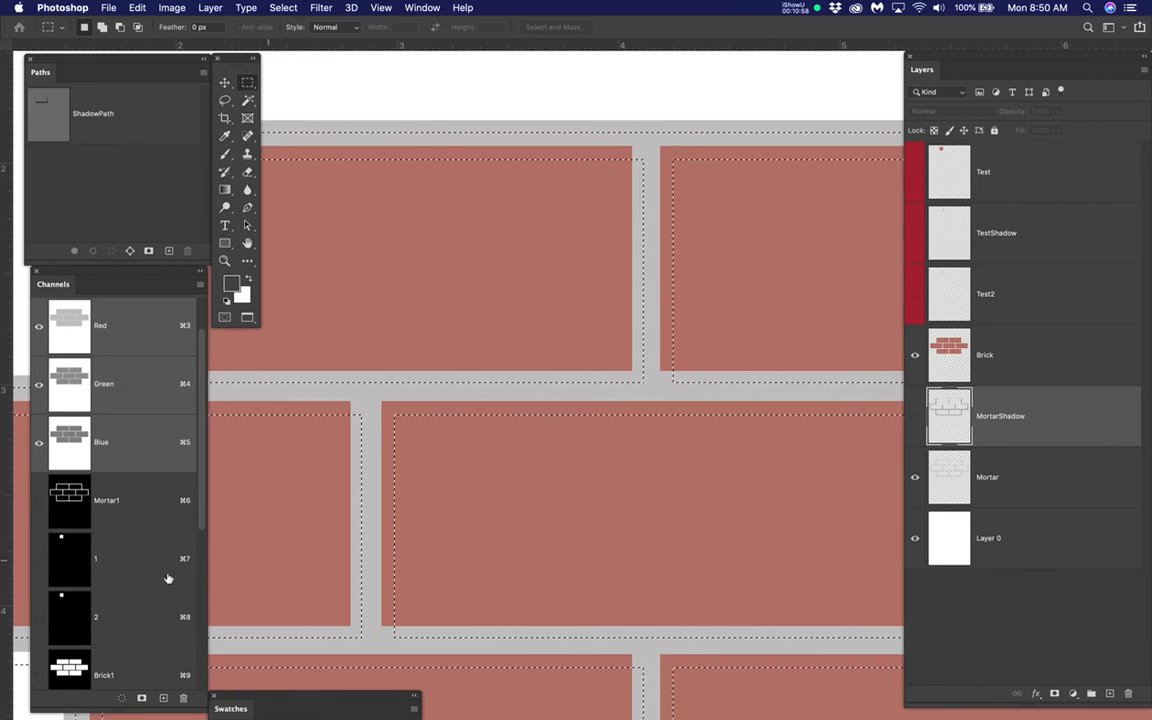
# Step: Subtract the 1Bricks channel from the offset mortar selection to isolate the shadow strips, and deselect
pyautogui.keyDown('super'); pyautogui.click(75, 553); pyautogui.keyUp('super')
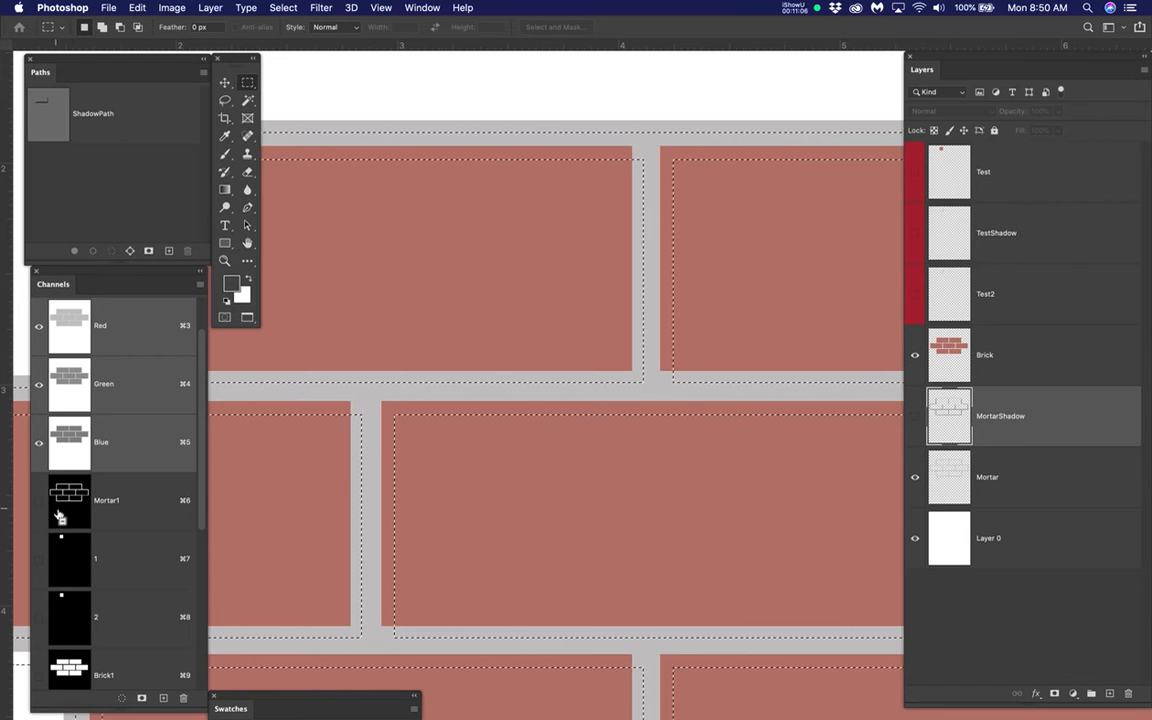
pyautogui.scroll(-3, 84, 590)
pyautogui.scroll(-6, 86, 601)
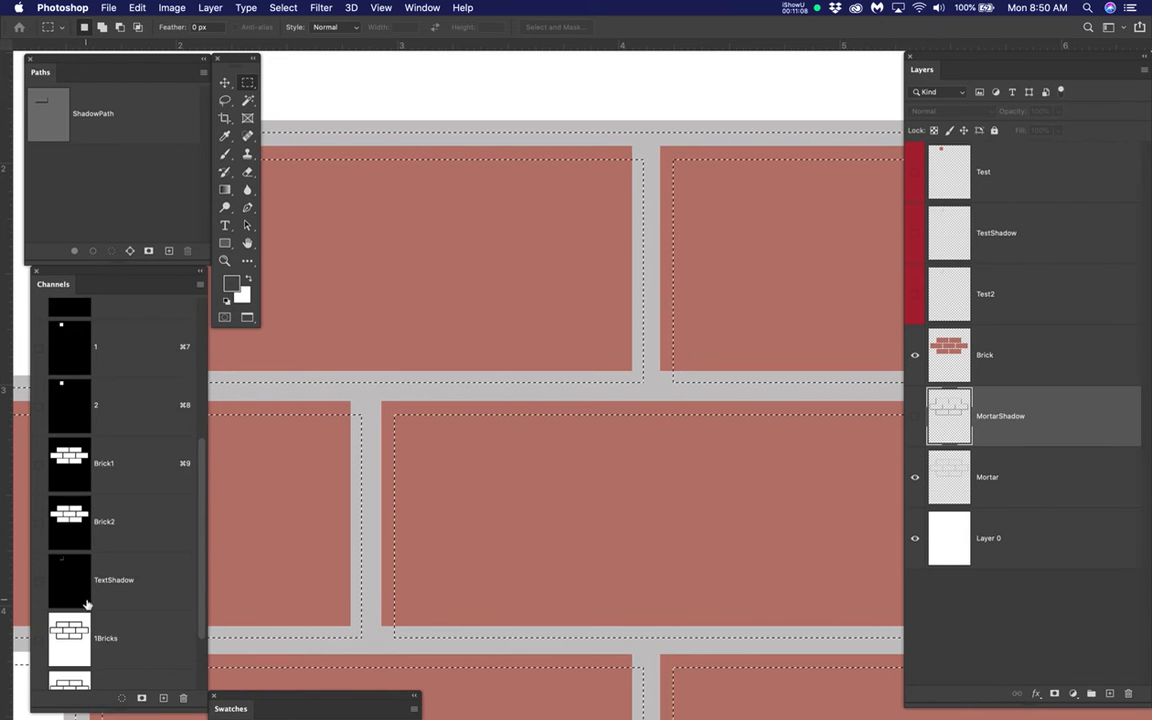
pyautogui.keyDown('super'); pyautogui.click(73, 541); pyautogui.keyUp('super')
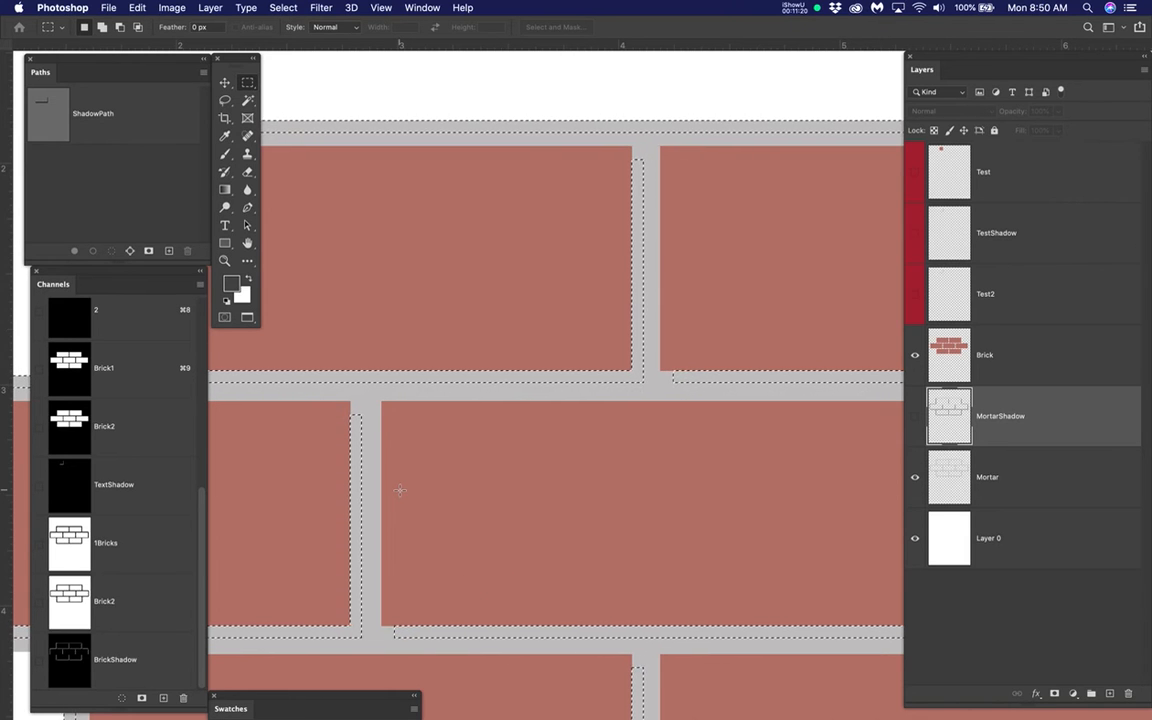
pyautogui.press('super+d')
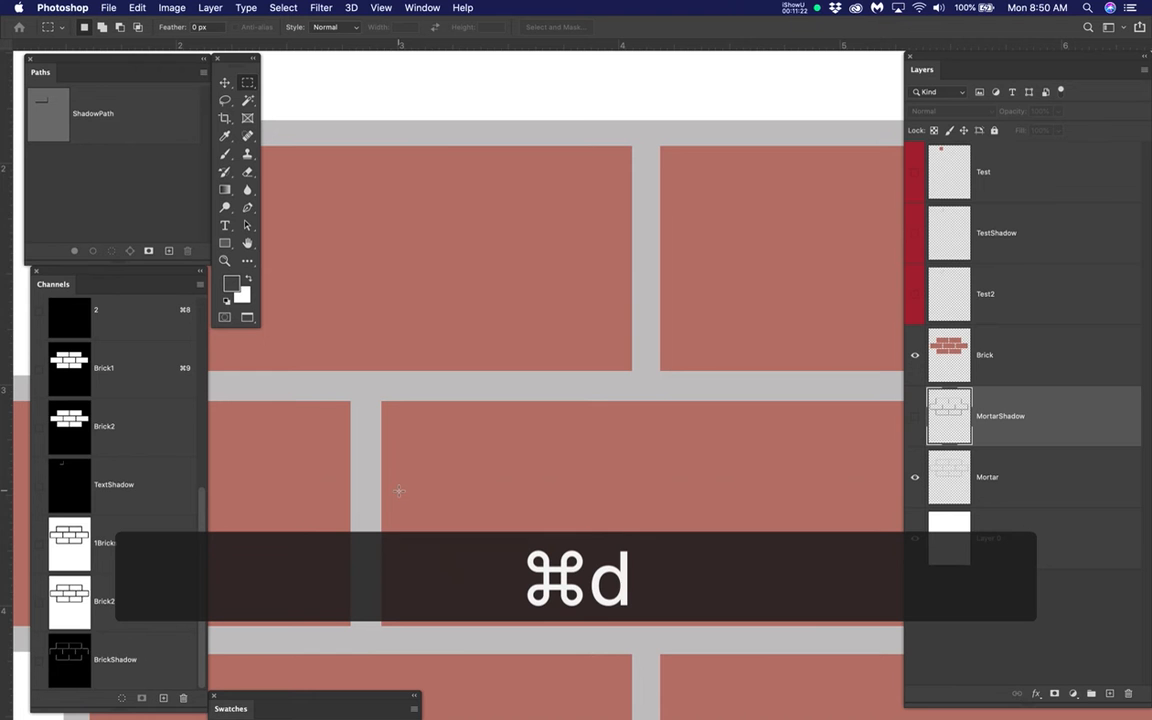
# Step: Switch to the OnScreen 3D texture document, whose graffiti wall includes the Graffiti2 copy layer
pyautogui.press('super+grave')
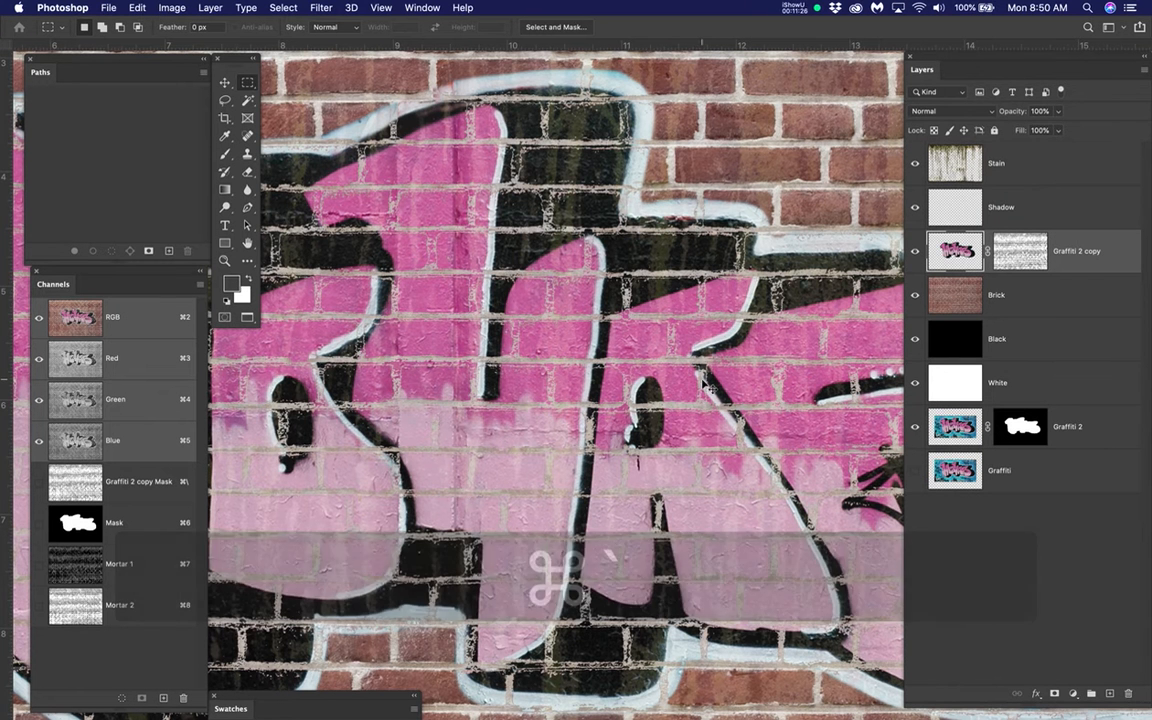
pyautogui.click(410, 8)
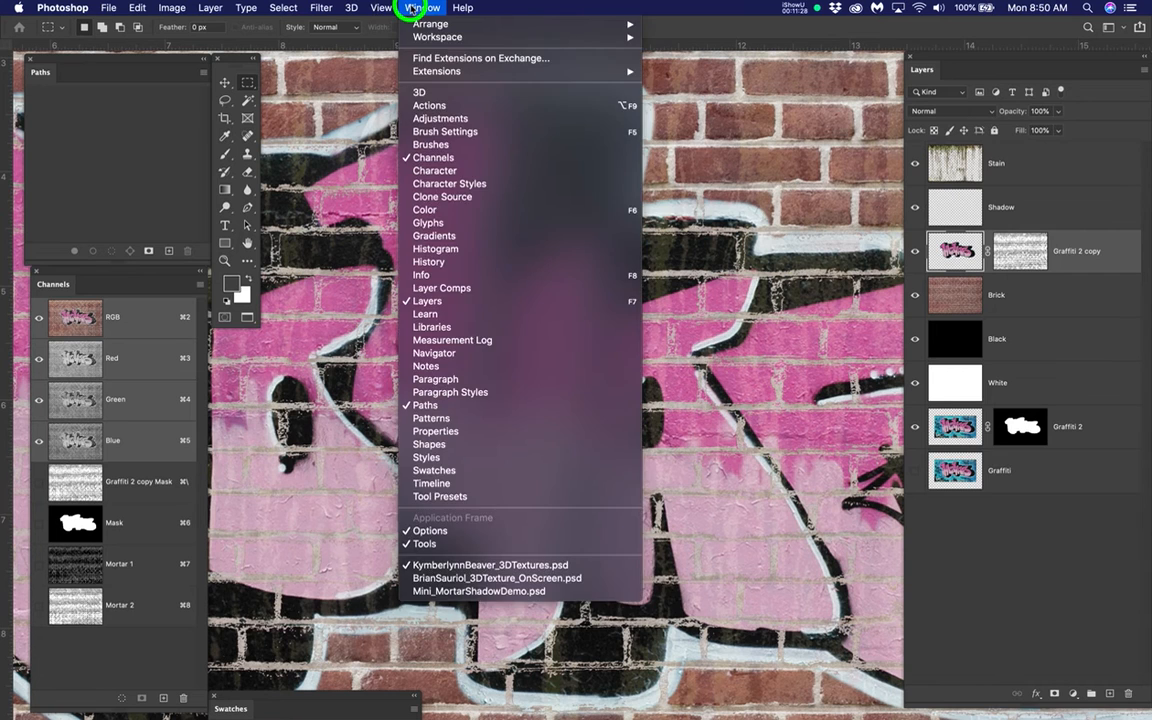
pyautogui.click(413, 8)
pyautogui.press('super+Tab')
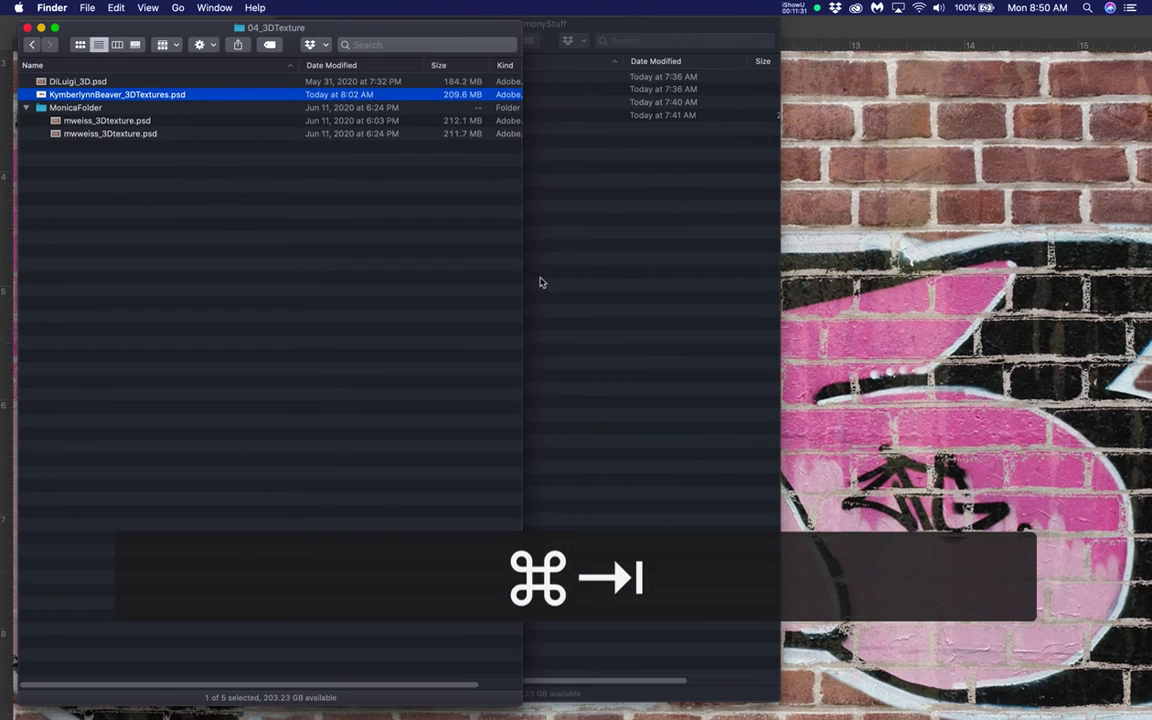
pyautogui.click(920, 321)
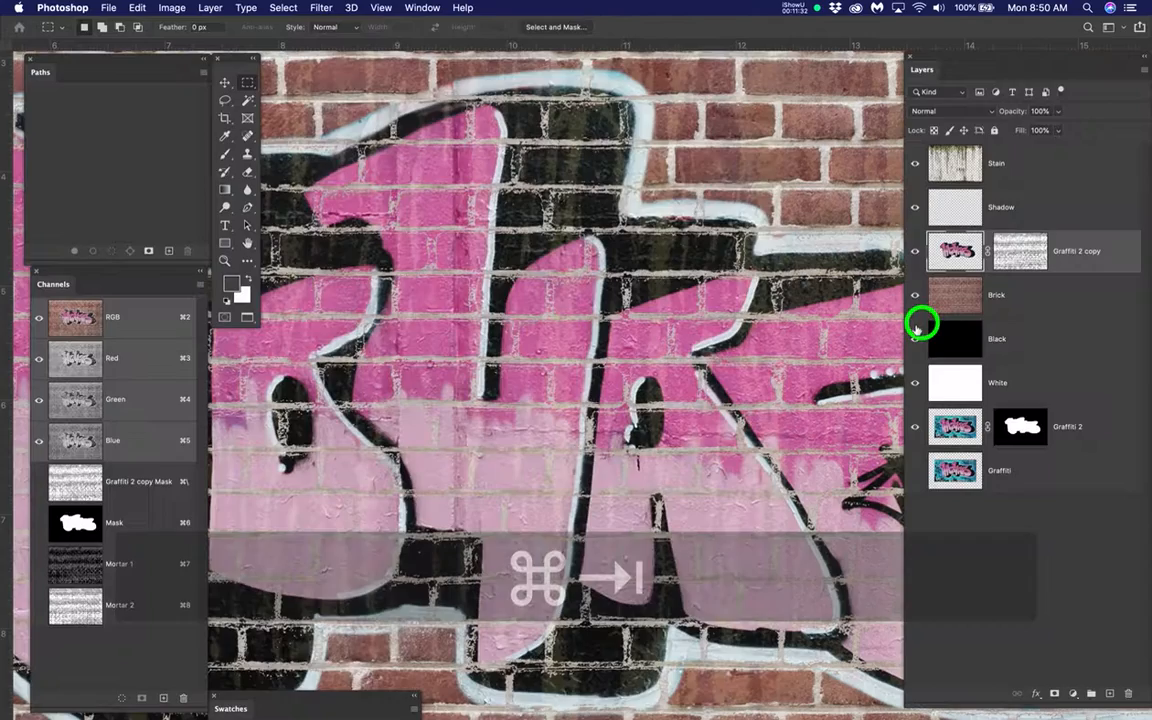
pyautogui.press('super+grave')
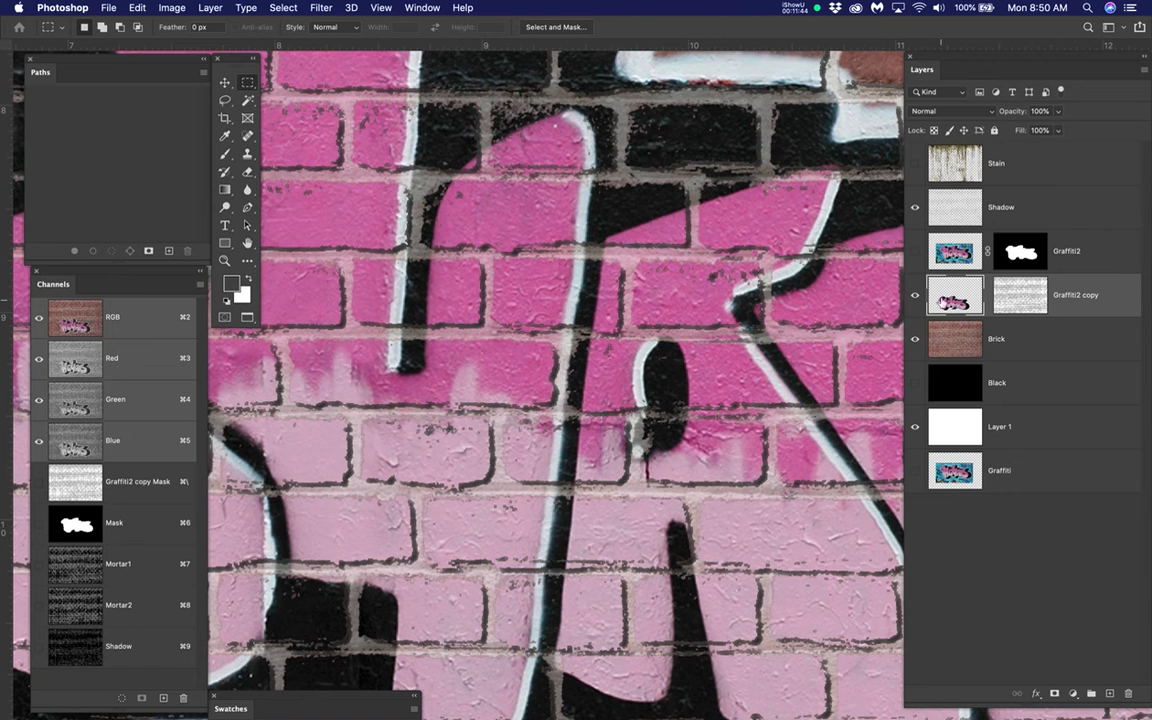
# Step: Hide the Shadow and Graffiti2 copy layers to expose the plain brick wall, and make the Brick layer active
pyautogui.click(914, 207)
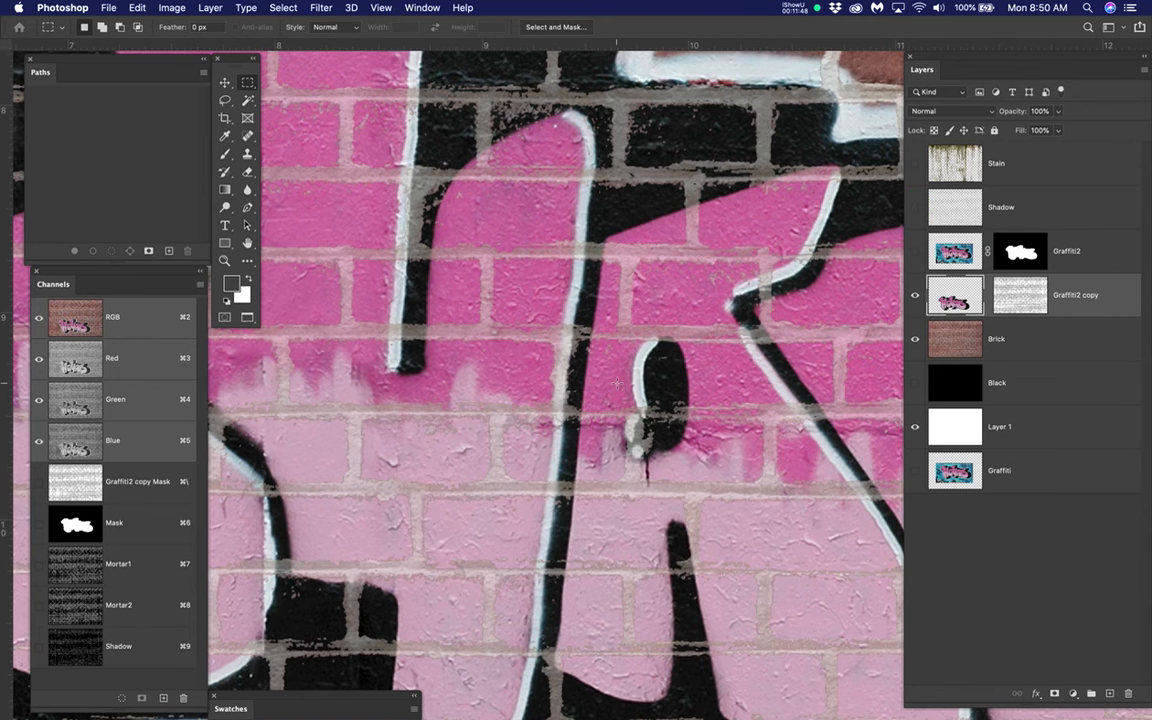
pyautogui.press('super+0')
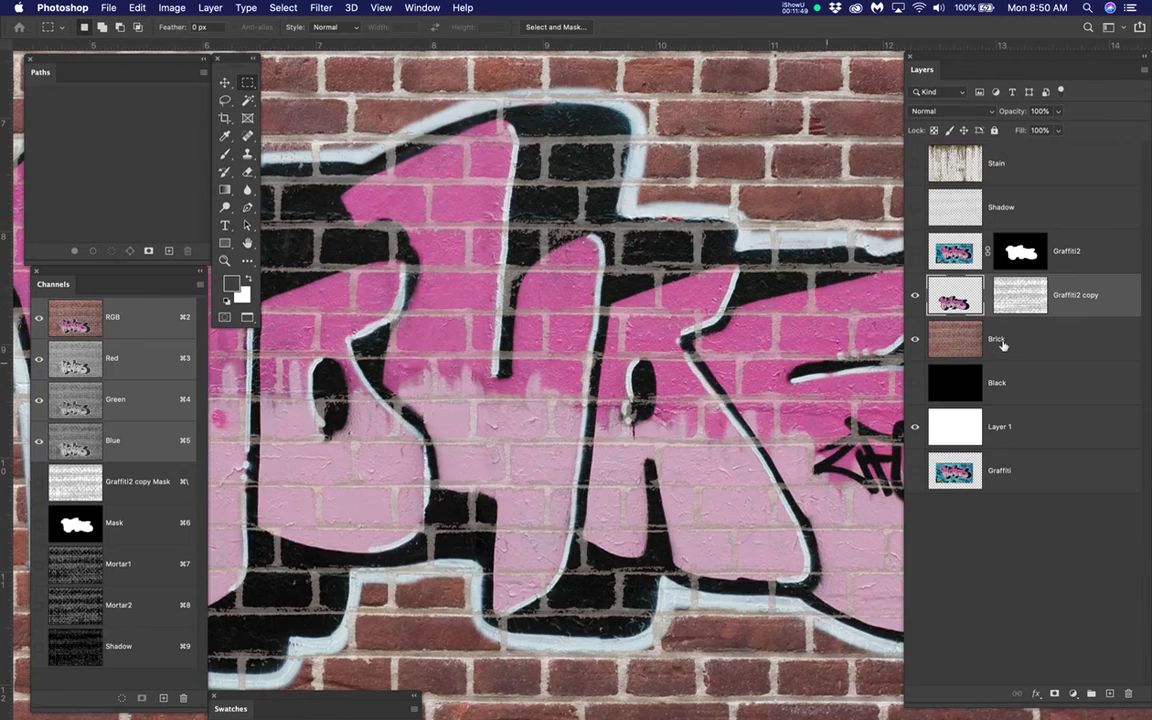
pyautogui.click(914, 295)
pyautogui.scroll(-3, 712, 346)
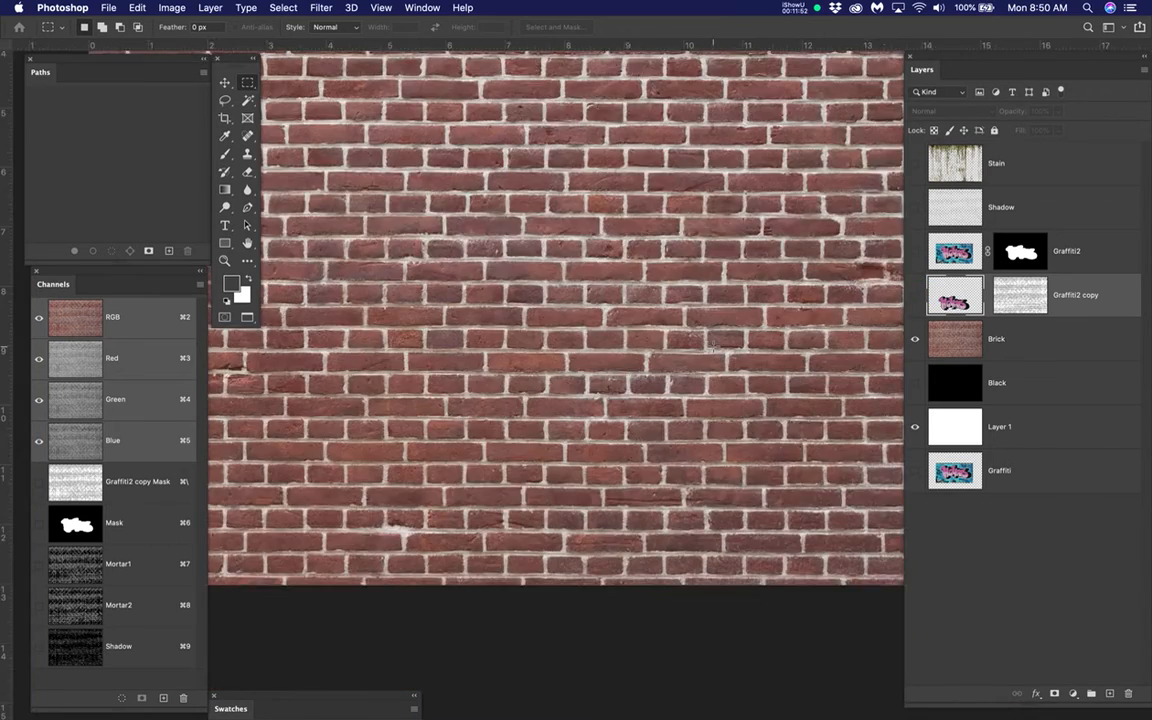
pyautogui.scroll(-2, 713, 344)
pyautogui.moveTo(664, 310); pyautogui.dragTo(655, 388)
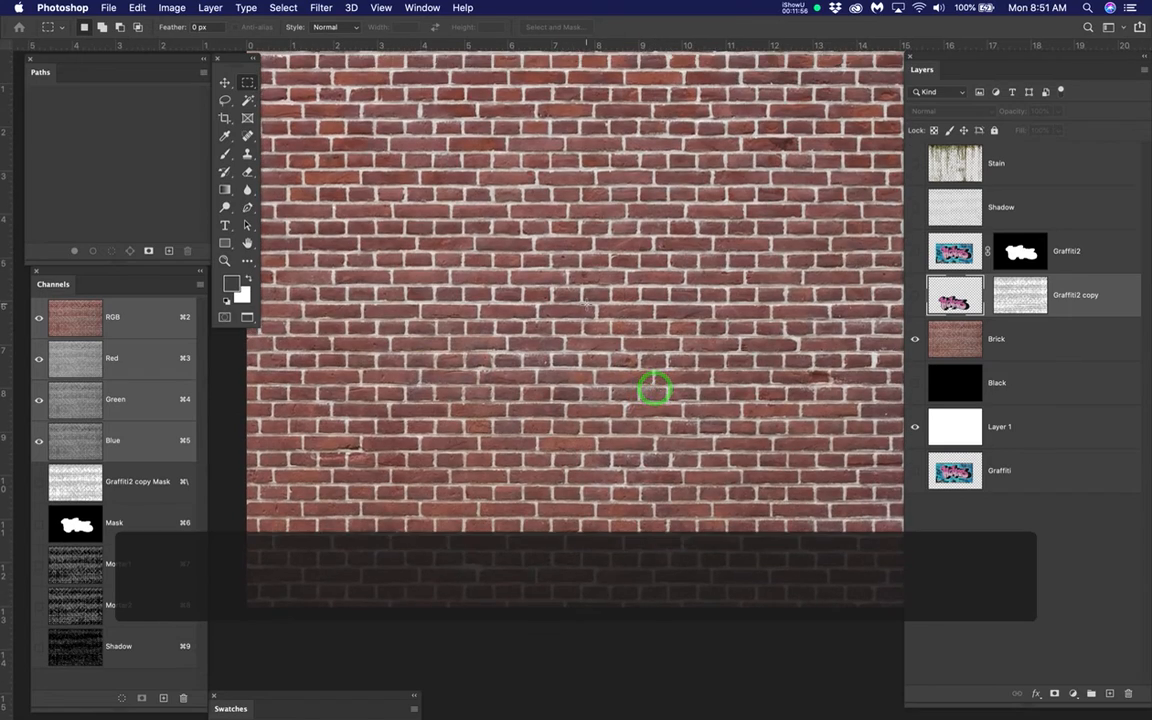
pyautogui.scroll(4, 588, 305)
pyautogui.scroll(3, 586, 303)
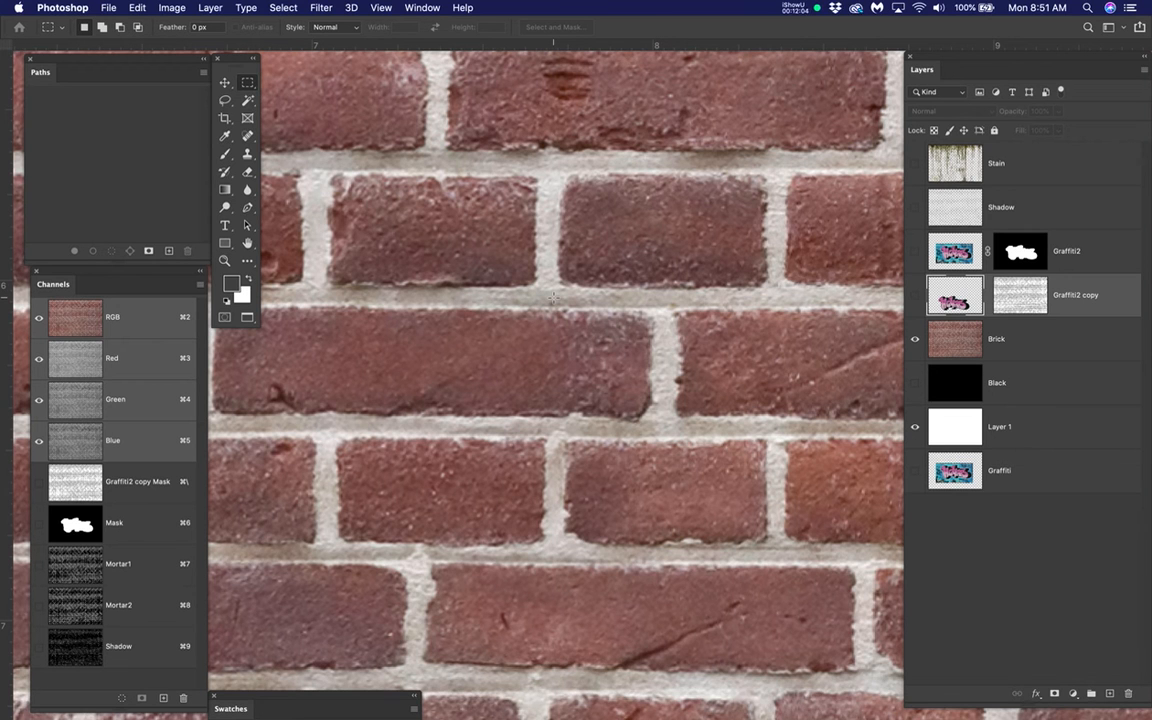
pyautogui.click(1035, 332)
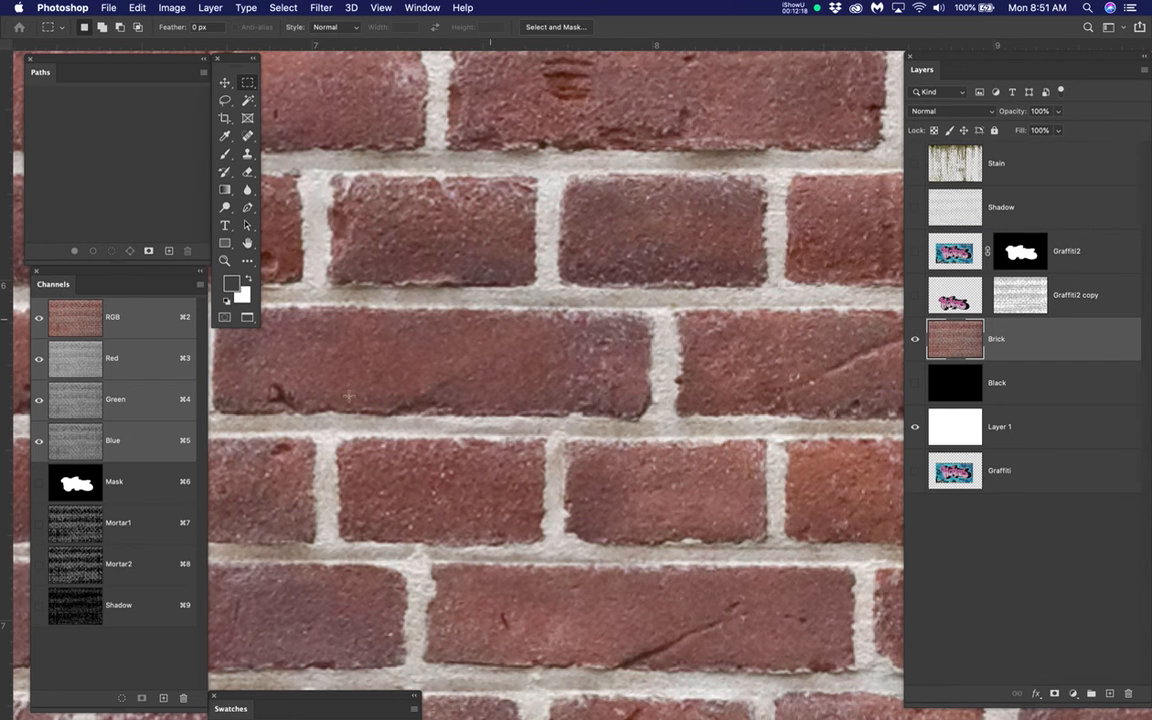
# Step: Delete the Shadow, Mortar2 and Mortar1 channels, keeping the Mask channel
pyautogui.moveTo(146, 607); pyautogui.dragTo(183, 701)
pyautogui.moveTo(139, 566); pyautogui.dragTo(185, 697)
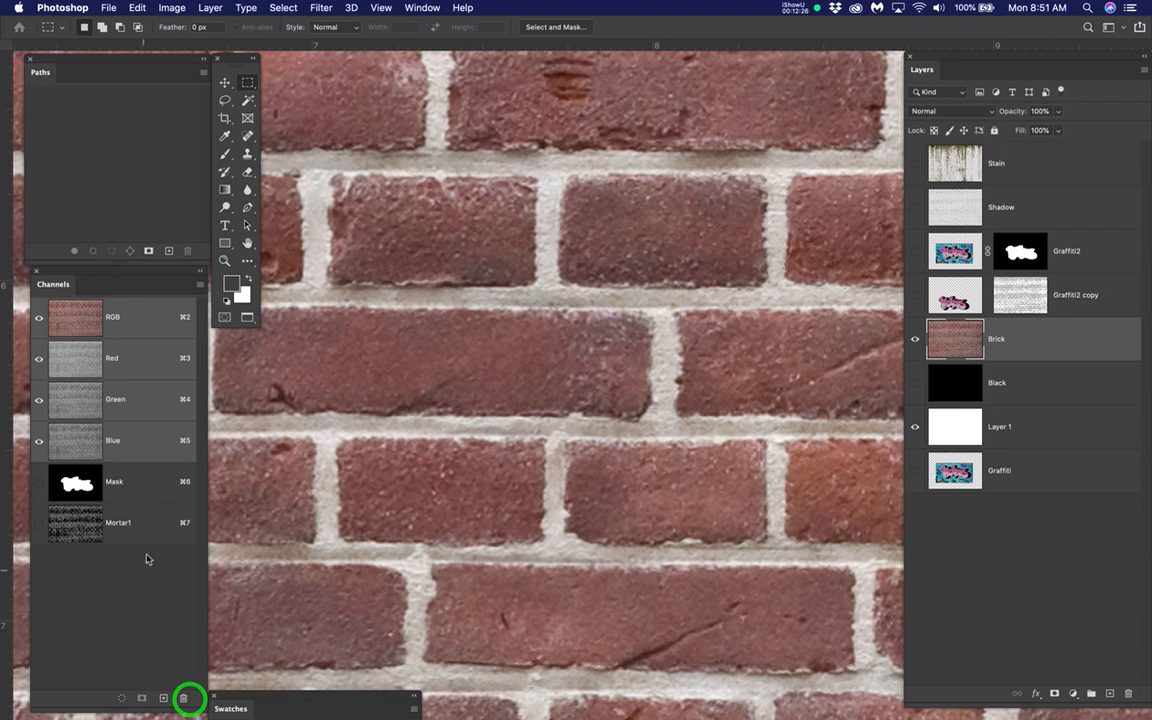
pyautogui.moveTo(152, 603); pyautogui.dragTo(183, 697)
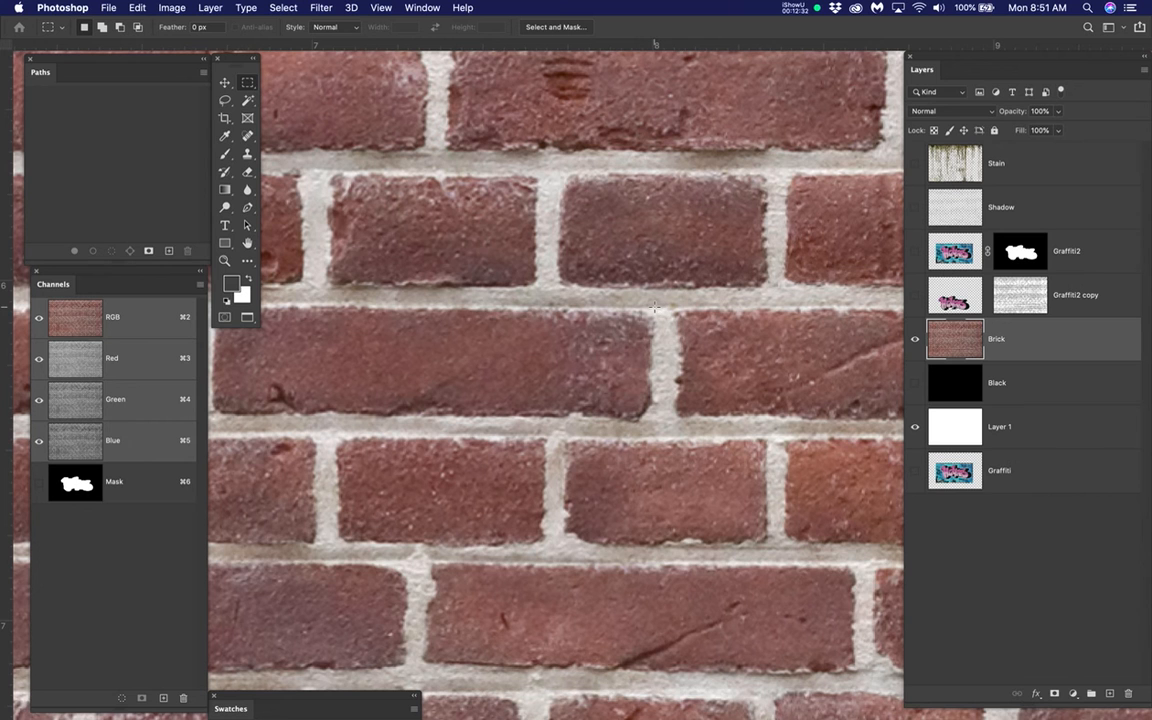
# Step: Activate the Magic Wand Tool and open its tolerance value for editing
pyautogui.press('w')
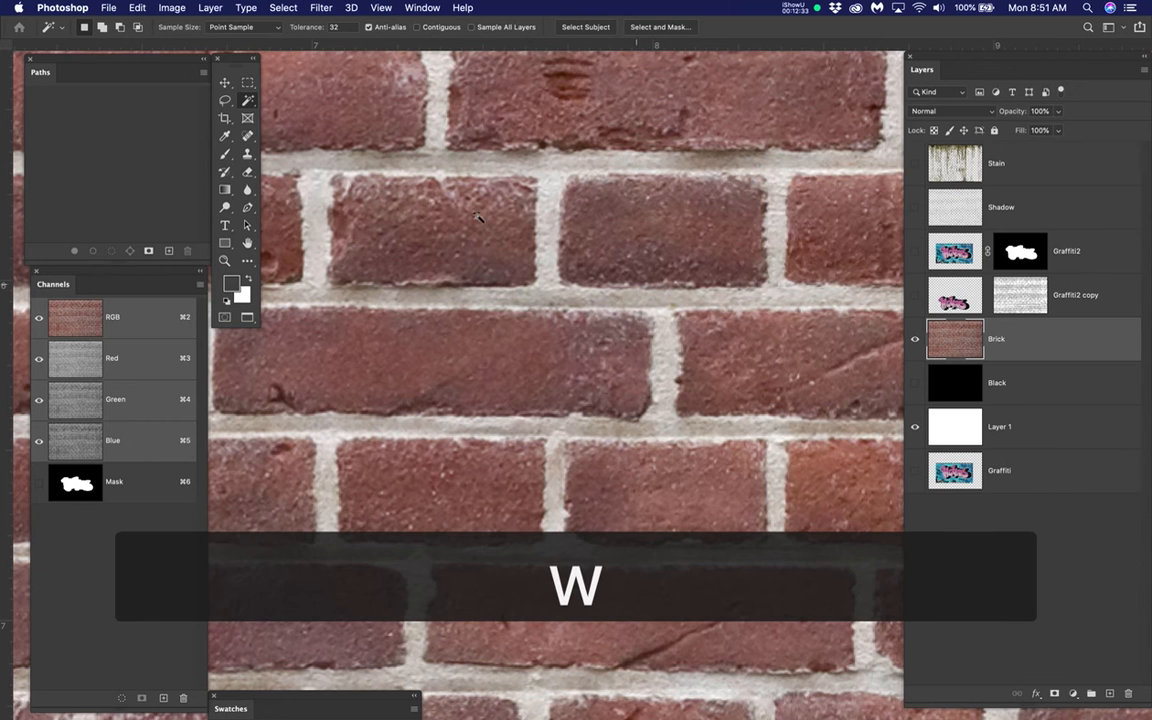
pyautogui.click(247, 100)
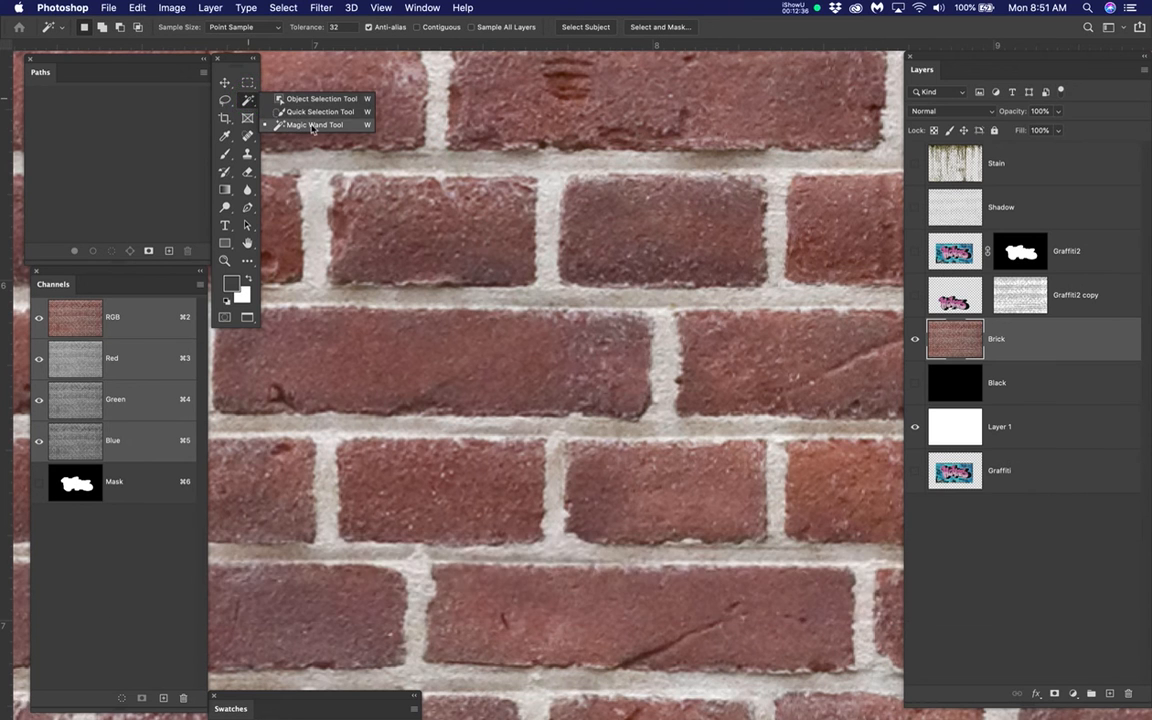
pyautogui.click(338, 126)
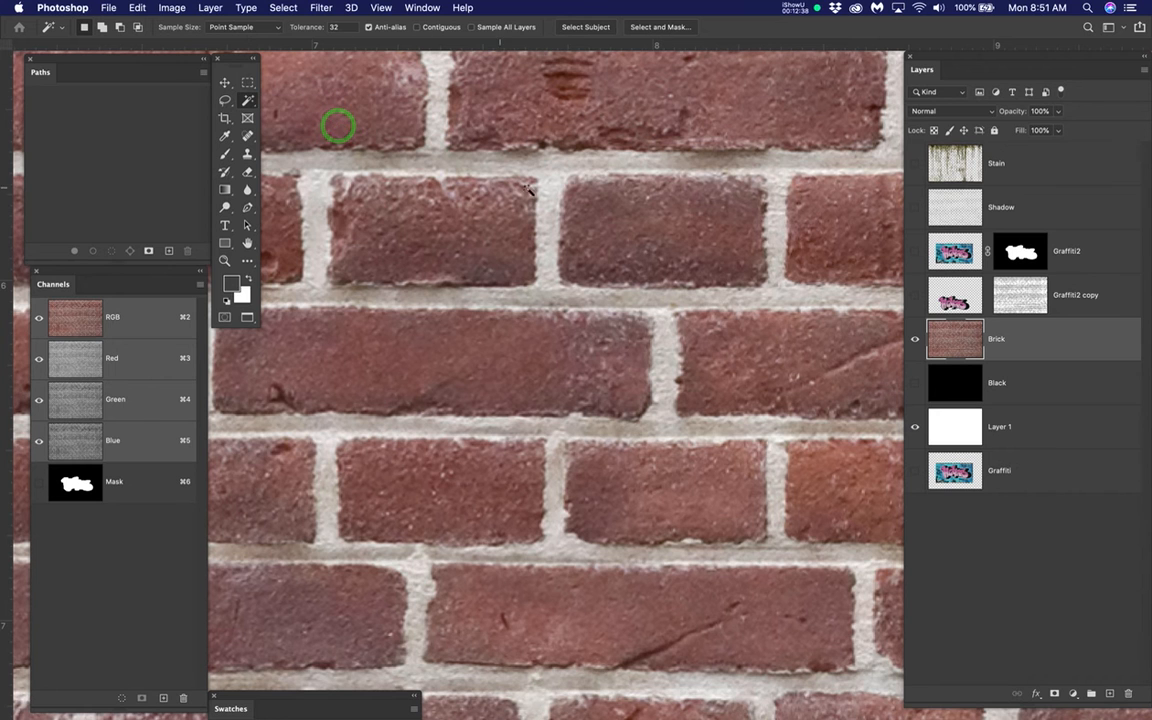
pyautogui.click(342, 27)
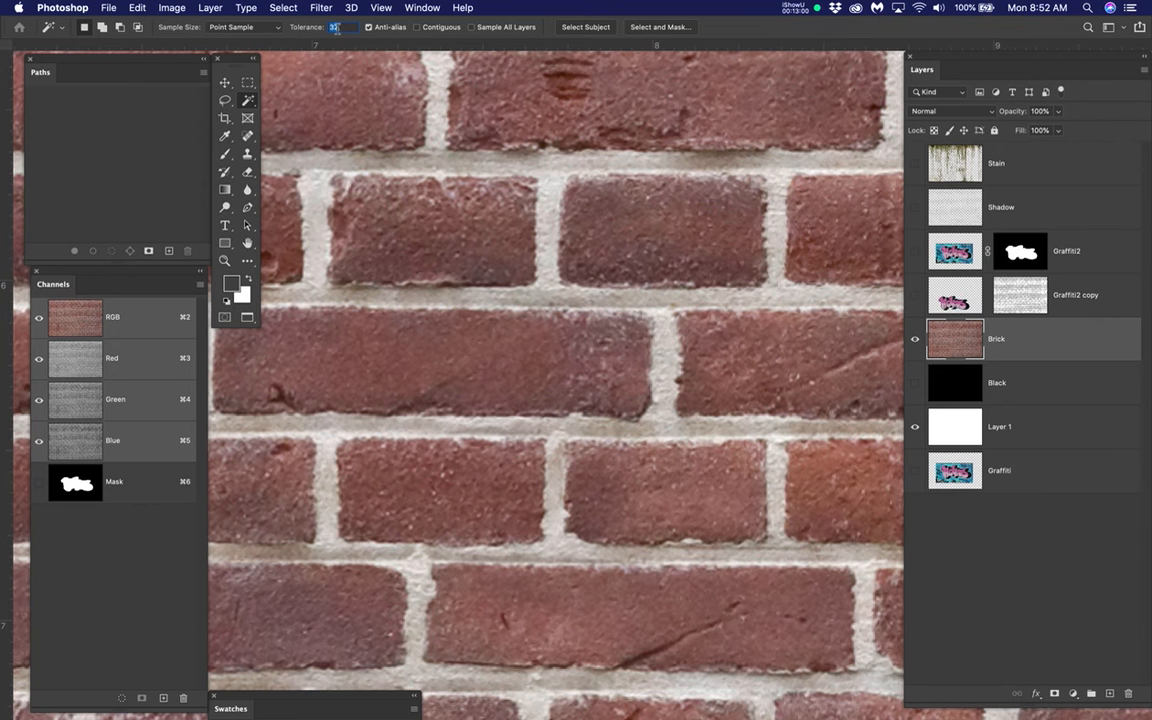
# Step: Try selecting the light mortar joints on the Brick layer with the Magic Wand at tolerance 32, and clear the selection
pyautogui.scroll(2, 540, 185)
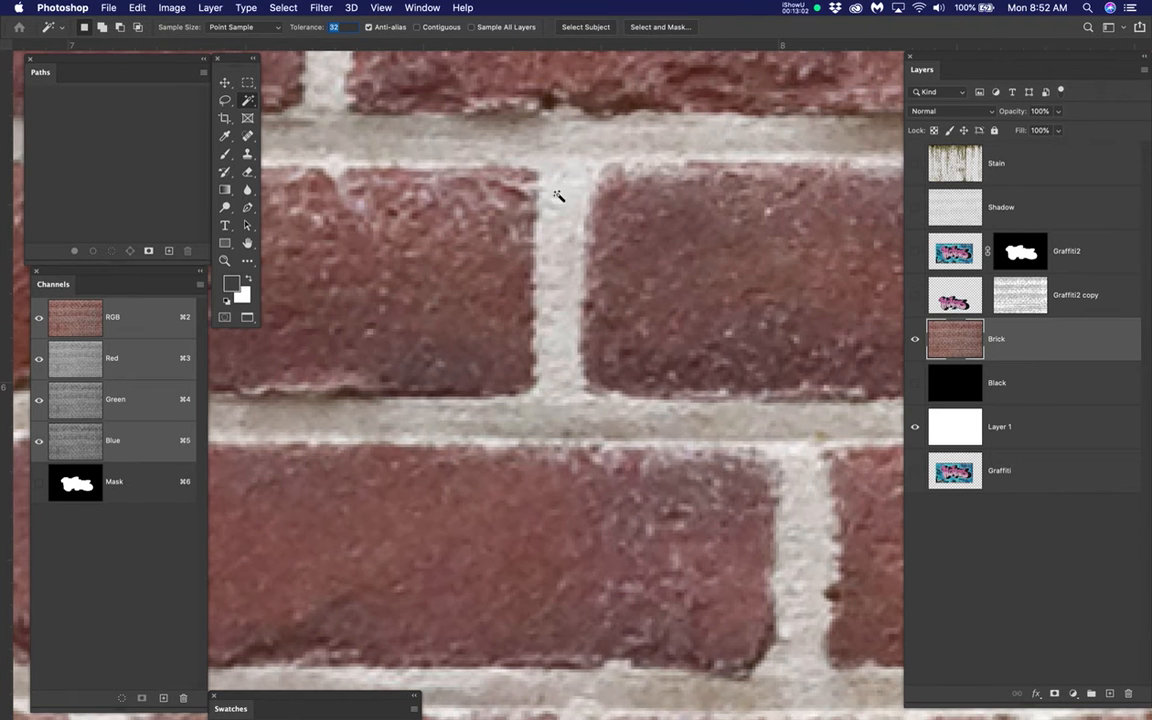
pyautogui.click(571, 198)
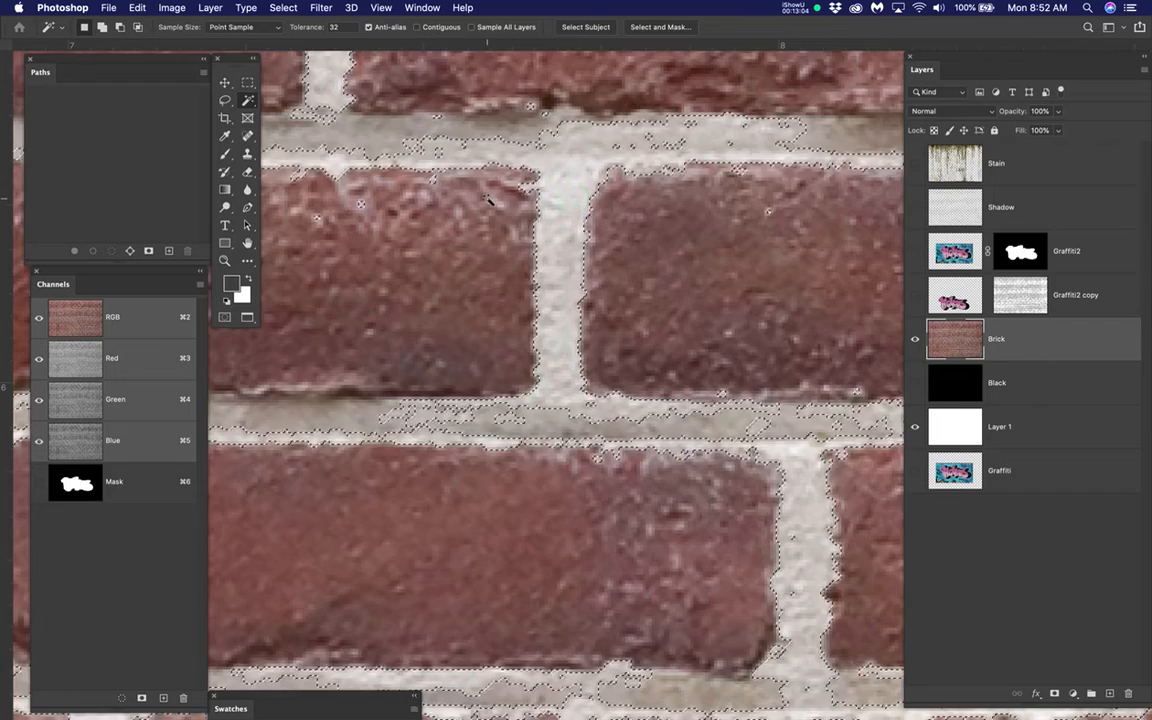
pyautogui.scroll(-1, 488, 200)
pyautogui.scroll(-2, 488, 200)
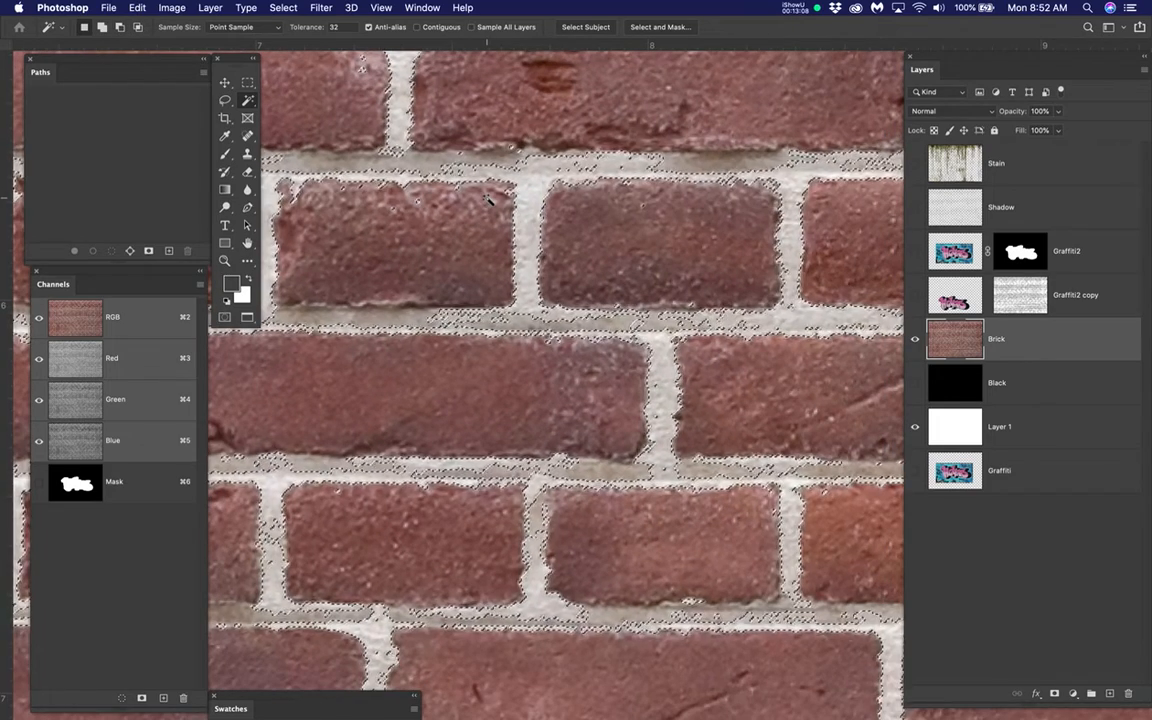
pyautogui.press('super+d')
# Step: Try selecting the light mortar joints on the Brick layer with the Magic Wand at tolerance 16, and clear the selection
pyautogui.click(328, 28)
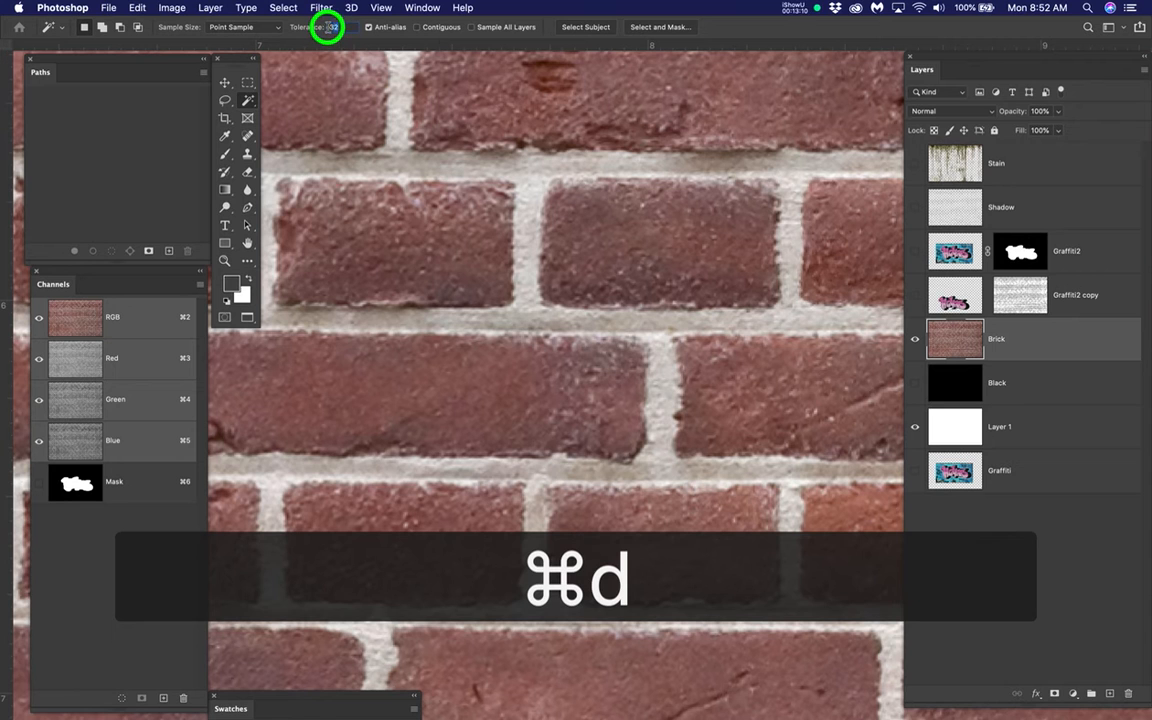
pyautogui.write('16')
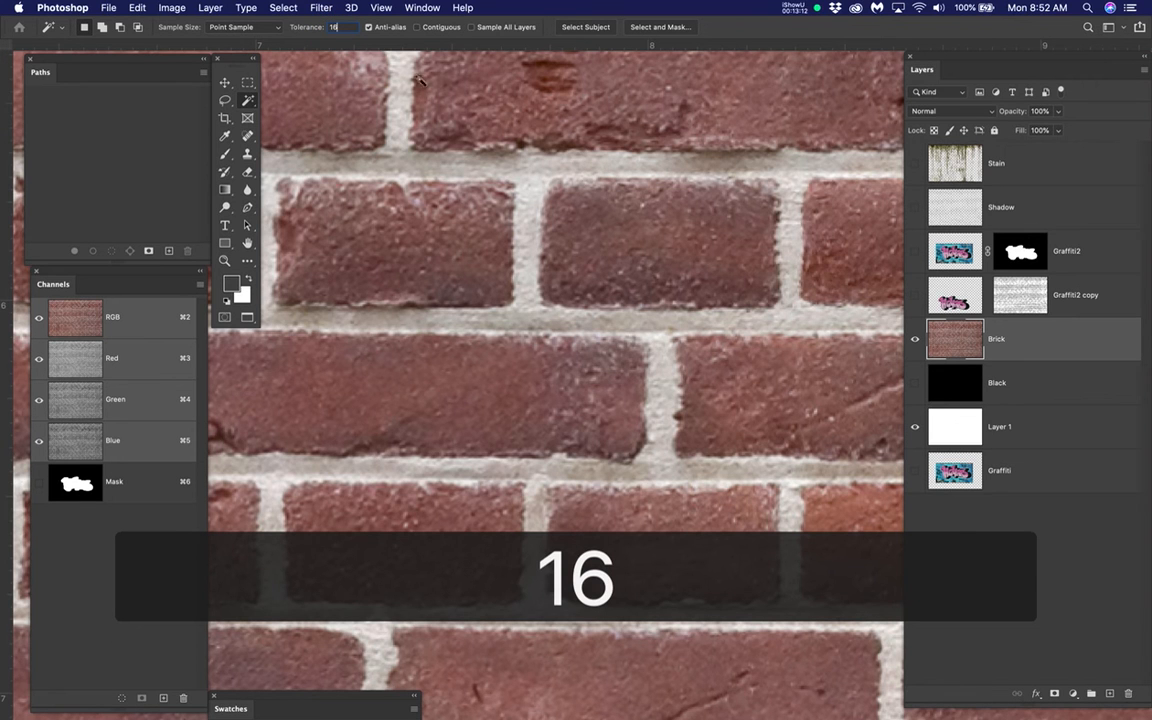
pyautogui.press('Return')
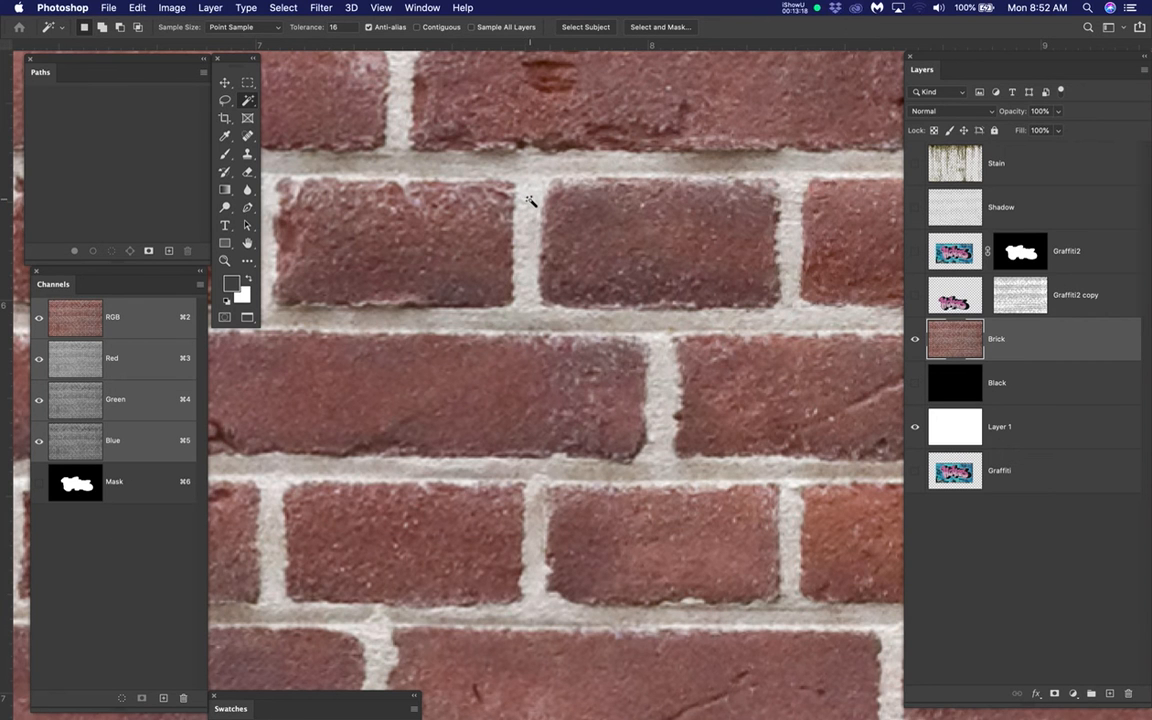
pyautogui.click(529, 200)
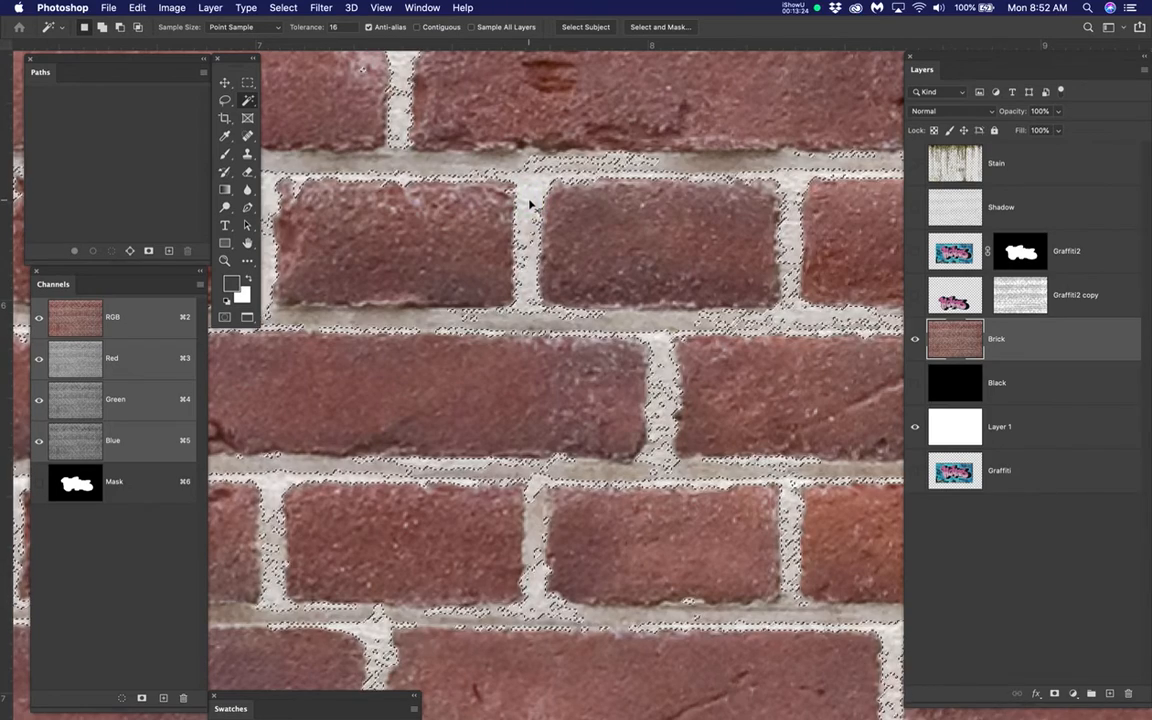
pyautogui.press('super+d')
# Step: Select the mortar joints with the Magic Wand at tolerance 50, and invert the selection to cover the bricks
pyautogui.click(332, 27)
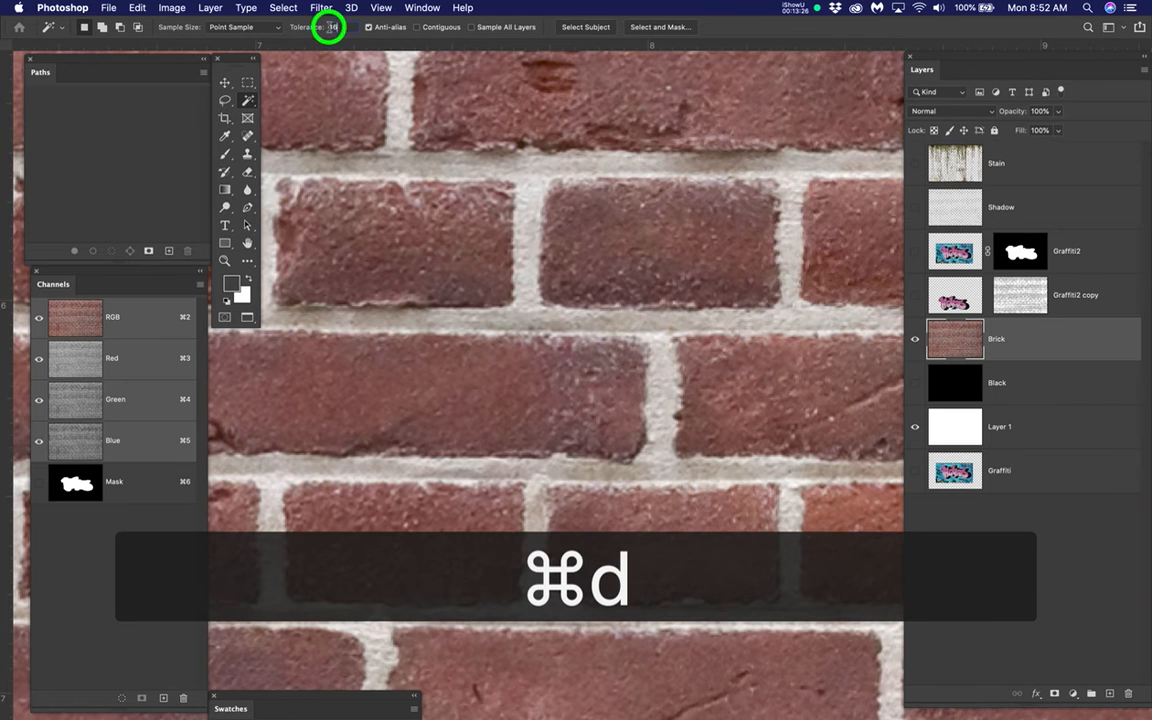
pyautogui.write('50')
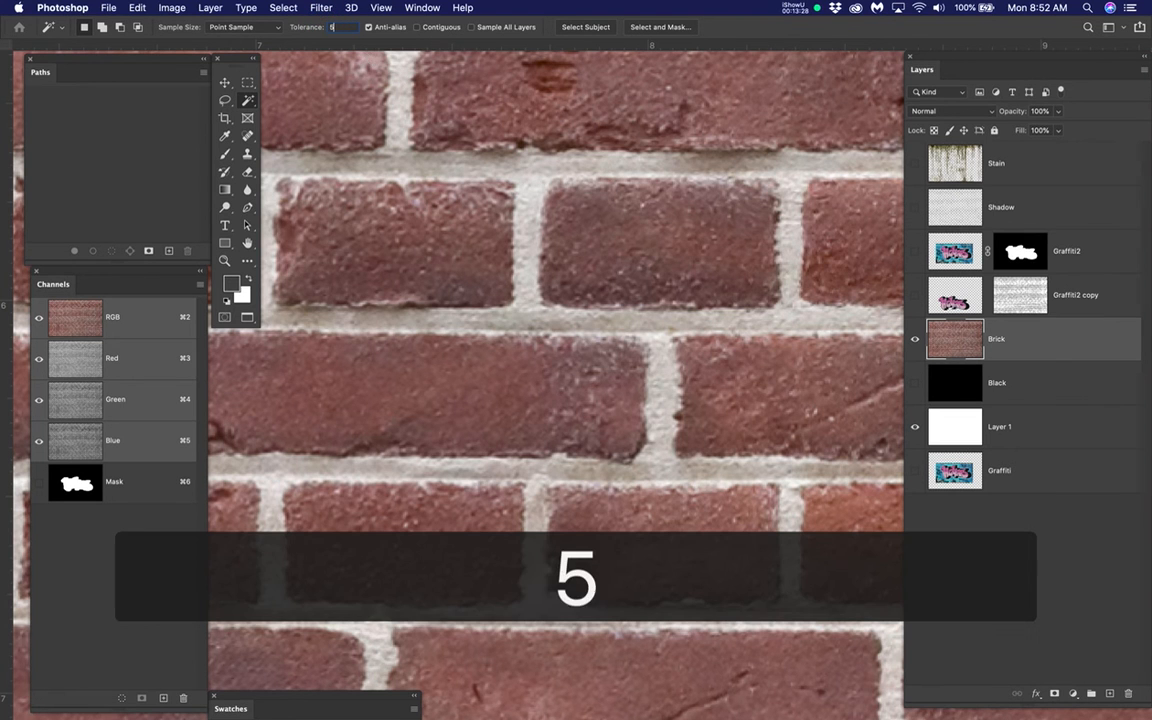
pyautogui.press('Return')
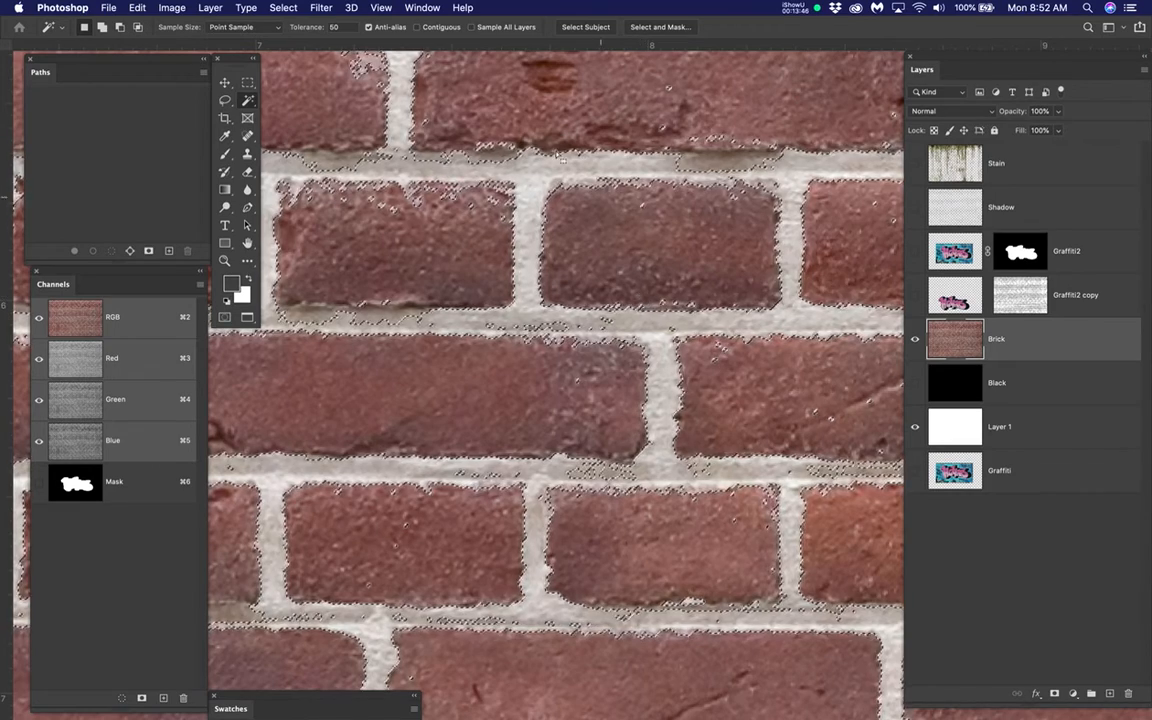
pyautogui.click(283, 8)
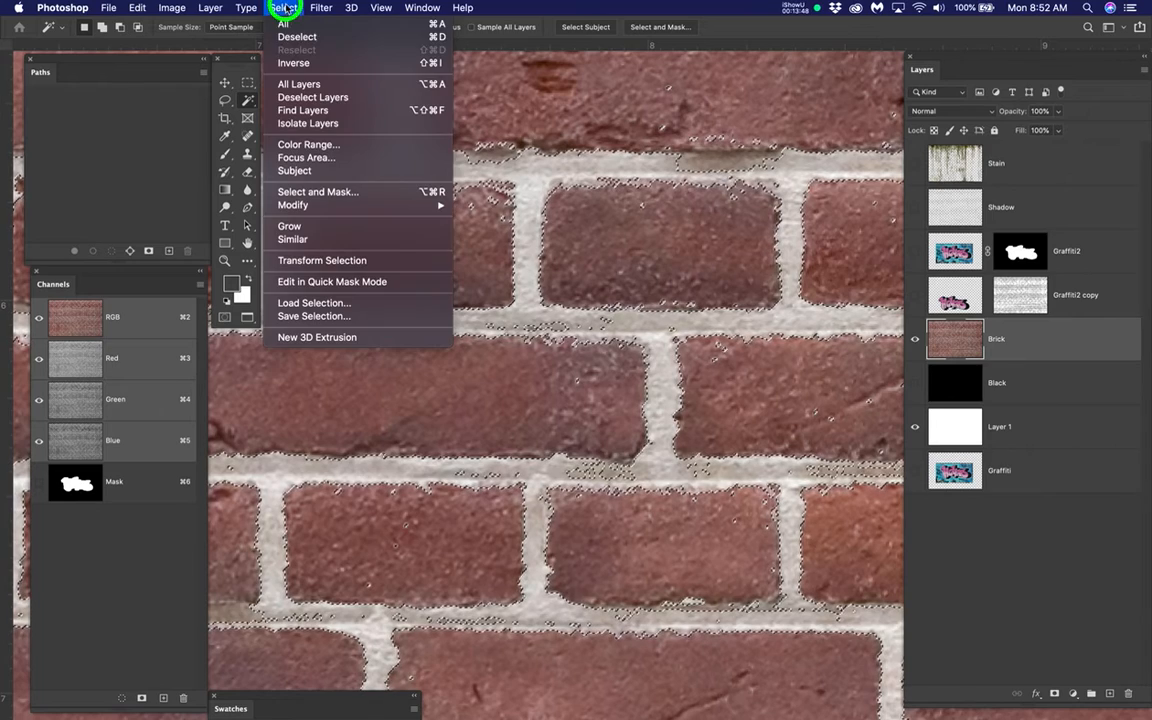
pyautogui.click(287, 63)
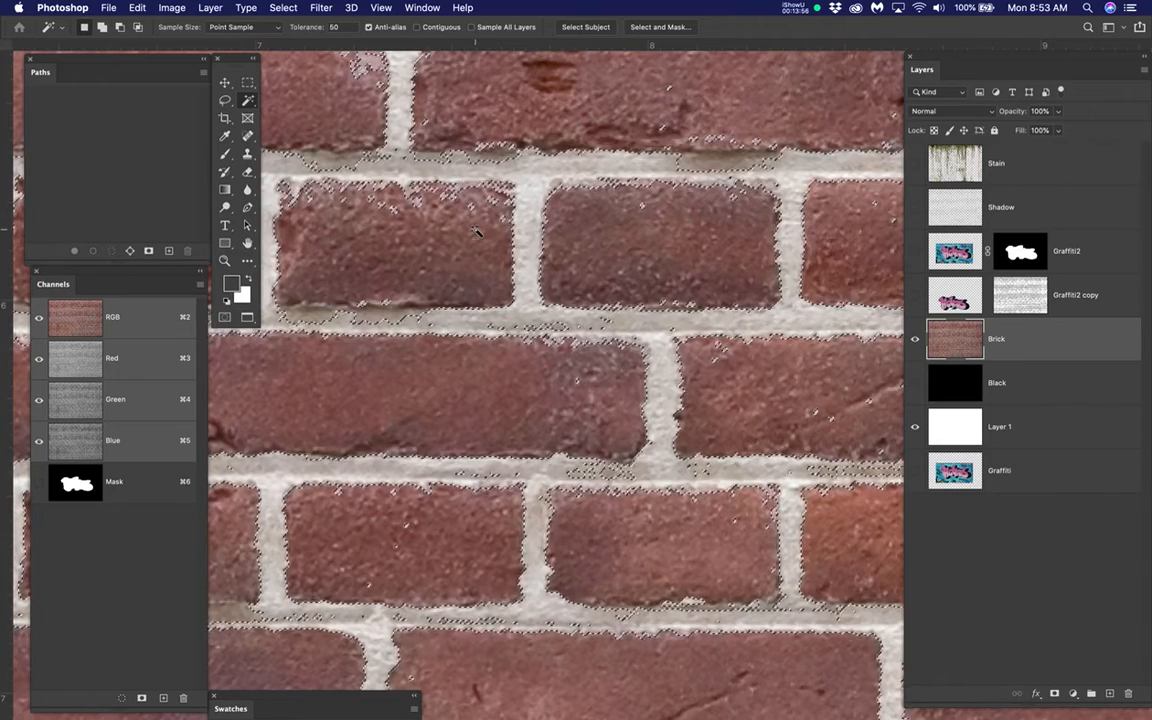
# Step: Save the brick selection as a new channel named 1, and deselect
pyautogui.scroll(-6, 481, 238)
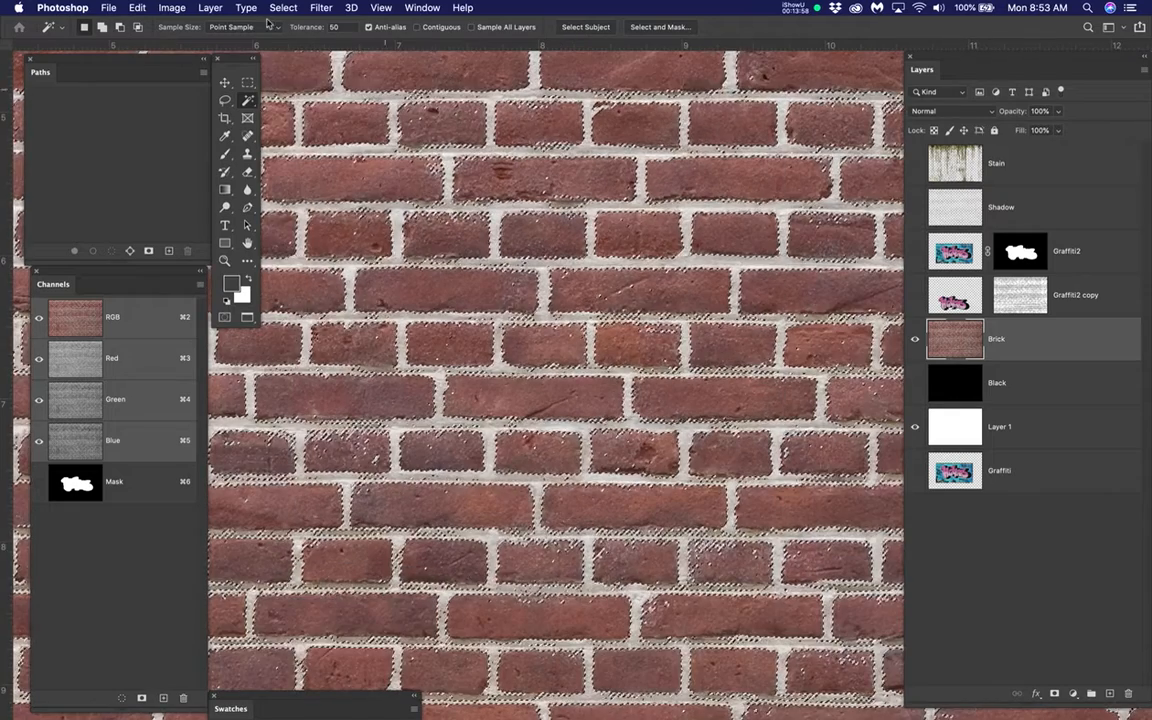
pyautogui.moveTo(283, 7); pyautogui.dragTo(298, 272)
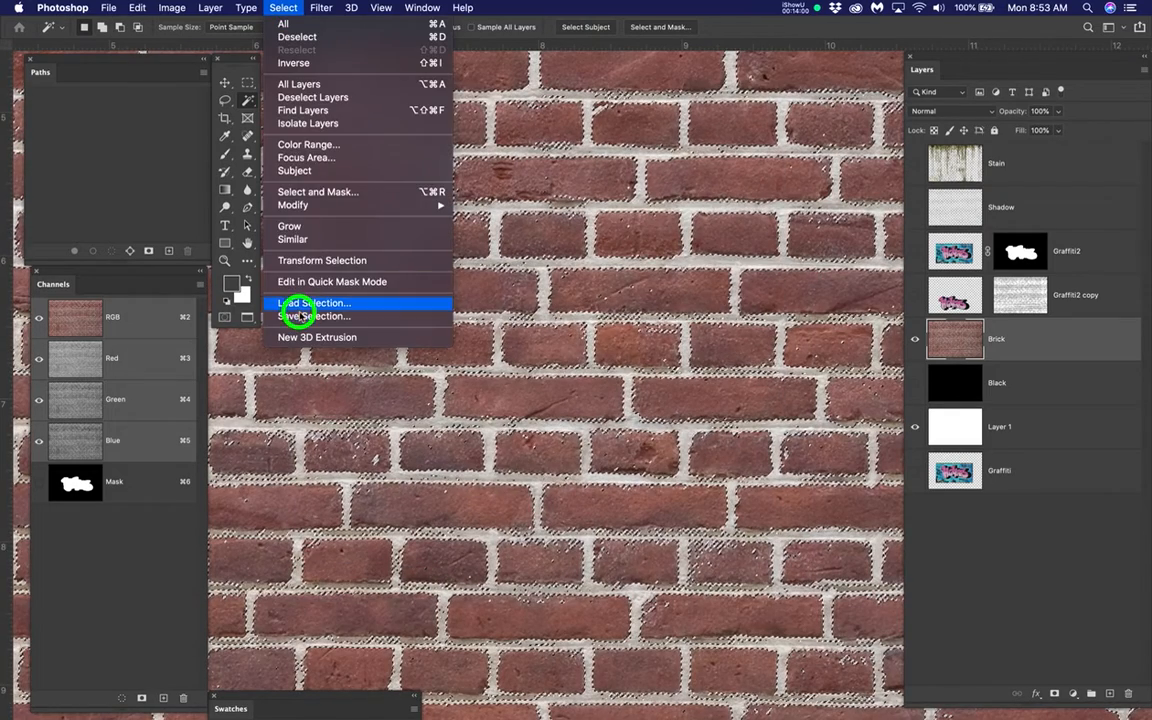
pyautogui.moveTo(299, 316); pyautogui.dragTo(299, 316)
pyautogui.write('1')
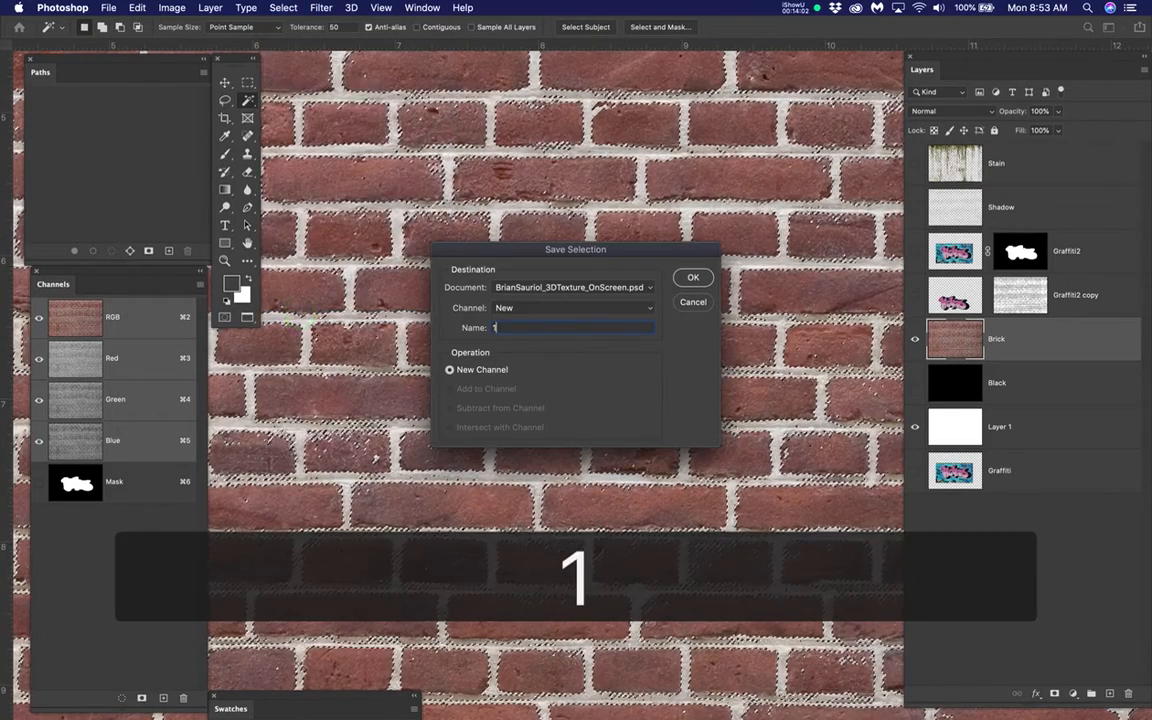
pyautogui.press('Return')
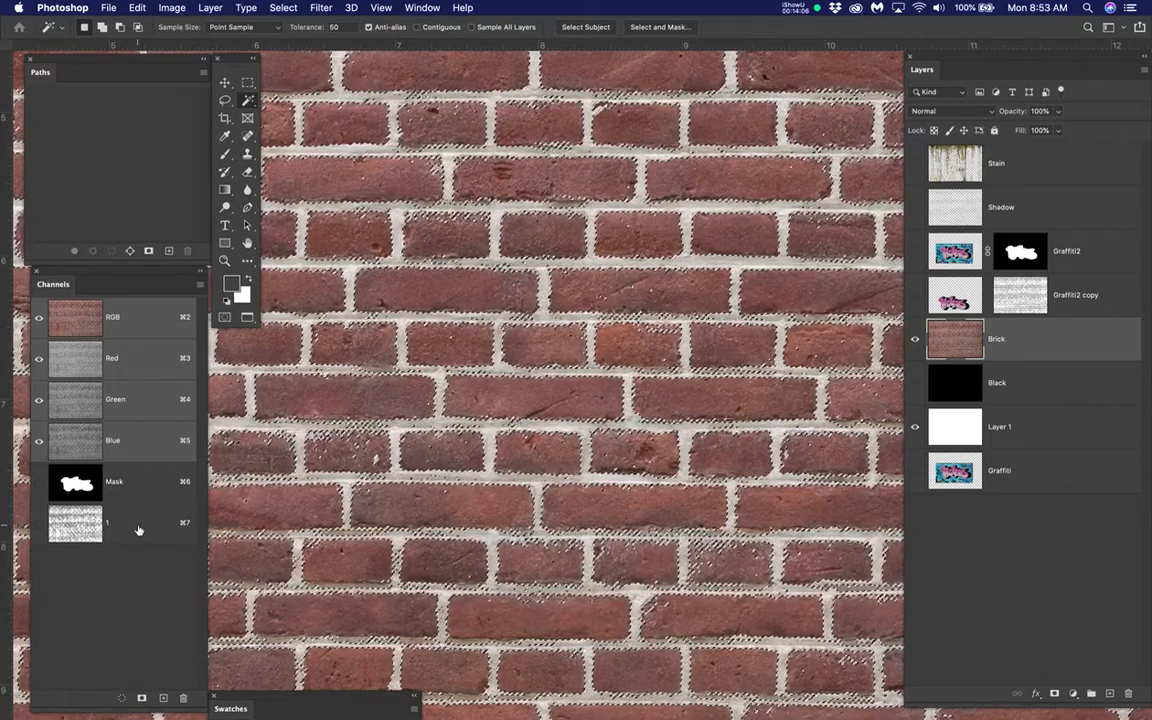
pyautogui.press('super+d')
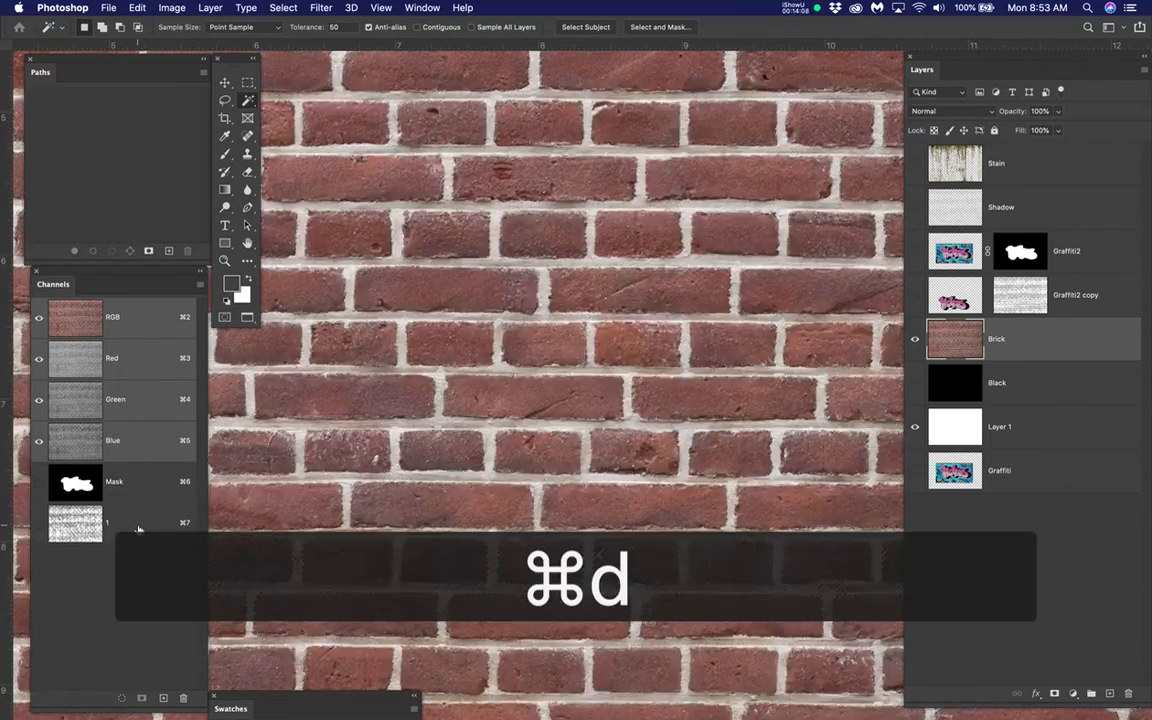
# Step: Inspect channel 1 on its own, return to the RGB composite, and load channel 1 as a selection
pyautogui.click(138, 528)
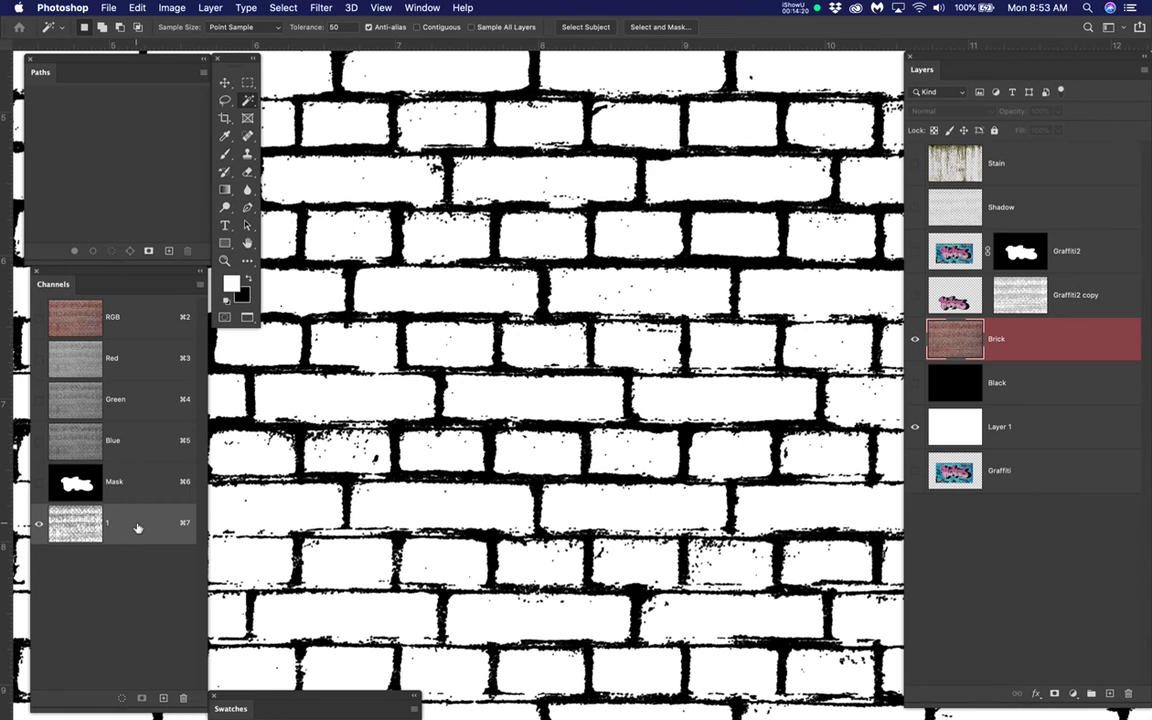
pyautogui.scroll(5, 376, 340)
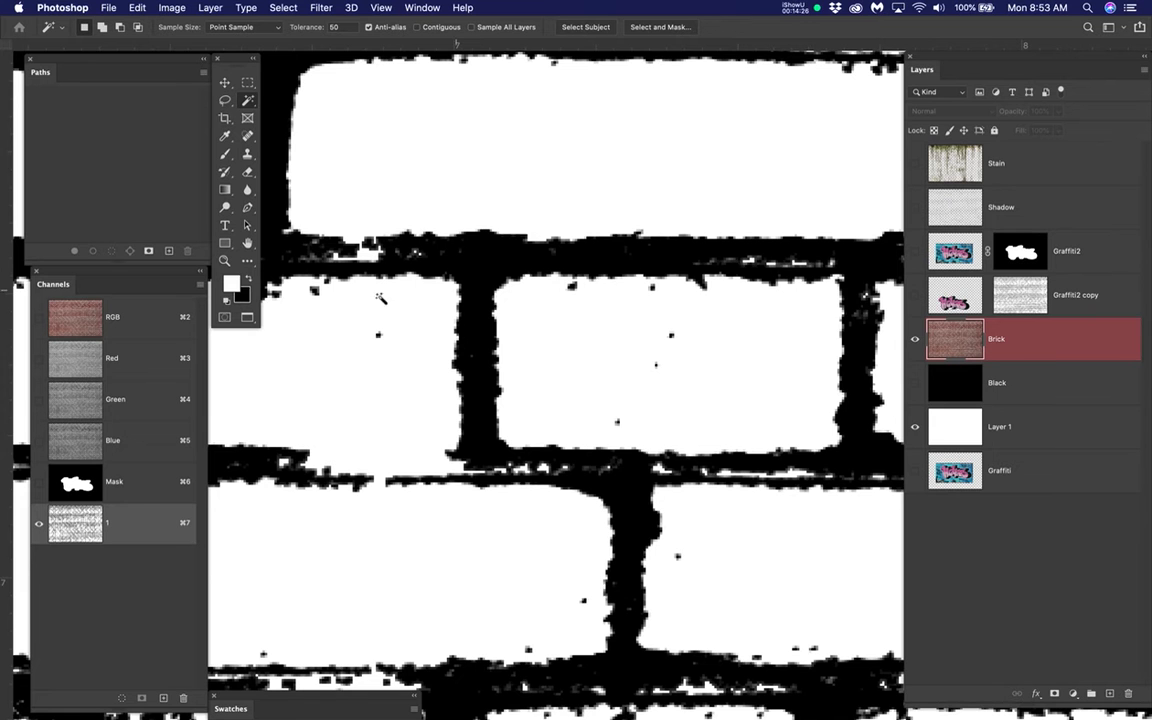
pyautogui.click(152, 318)
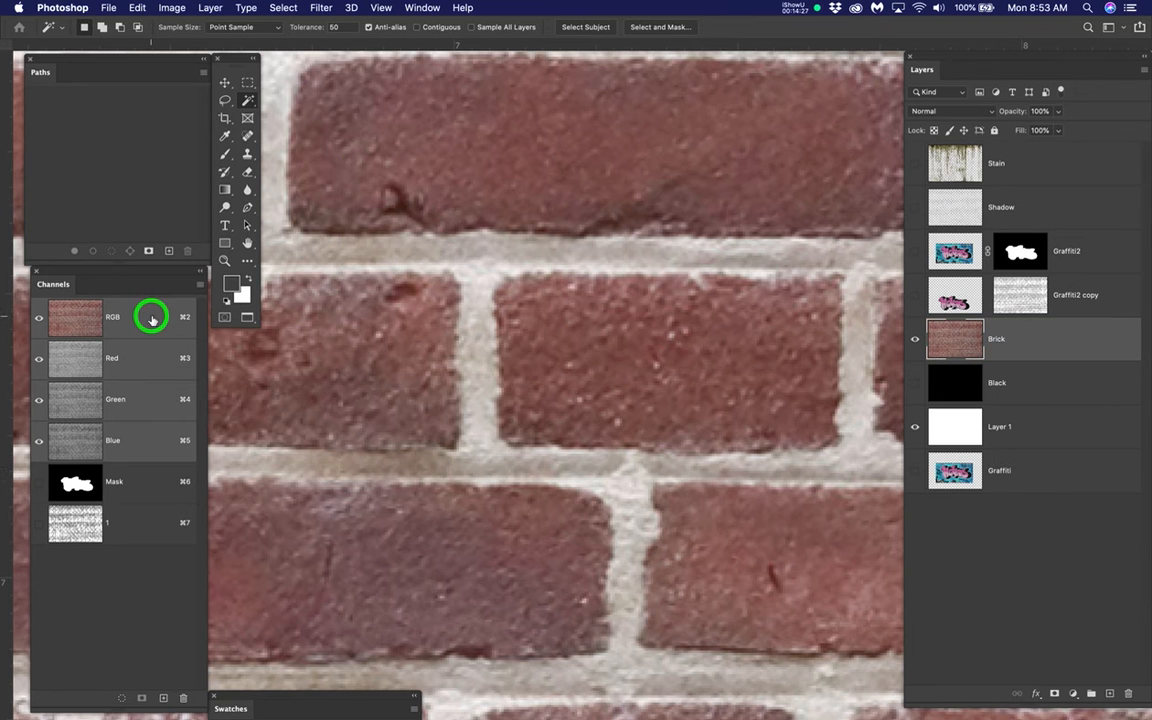
pyautogui.keyDown('super'); pyautogui.click(90, 522); pyautogui.keyUp('super')
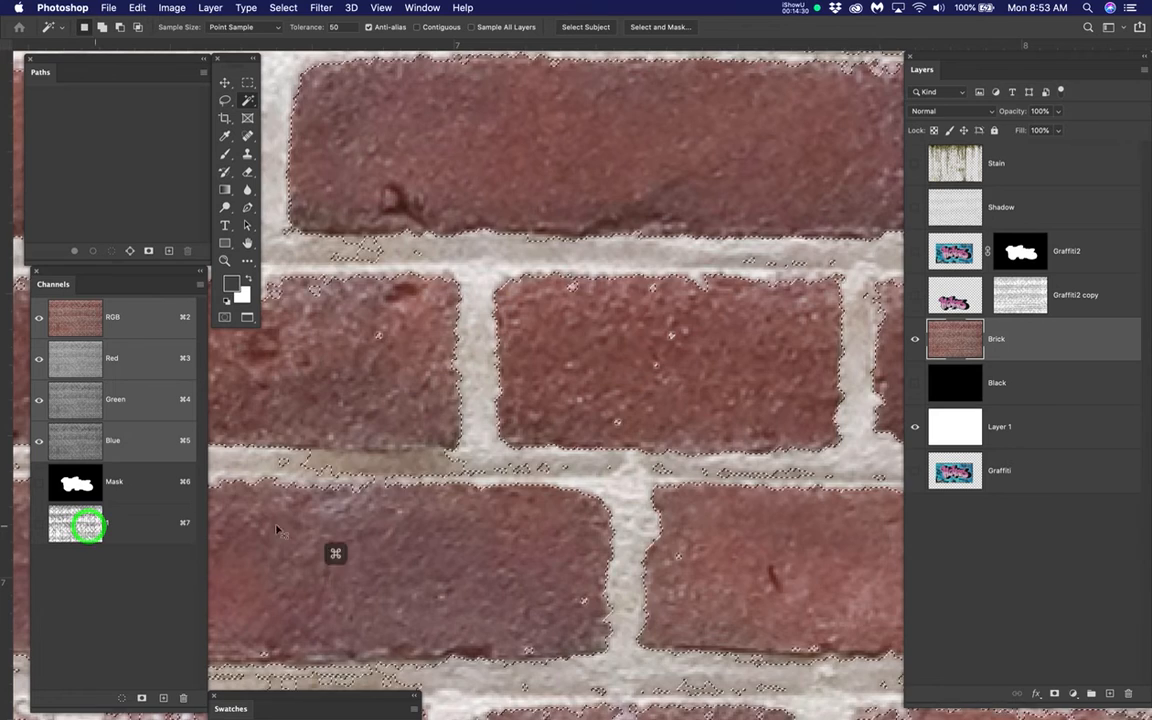
pyautogui.moveTo(380, 272); pyautogui.dragTo(709, 388)
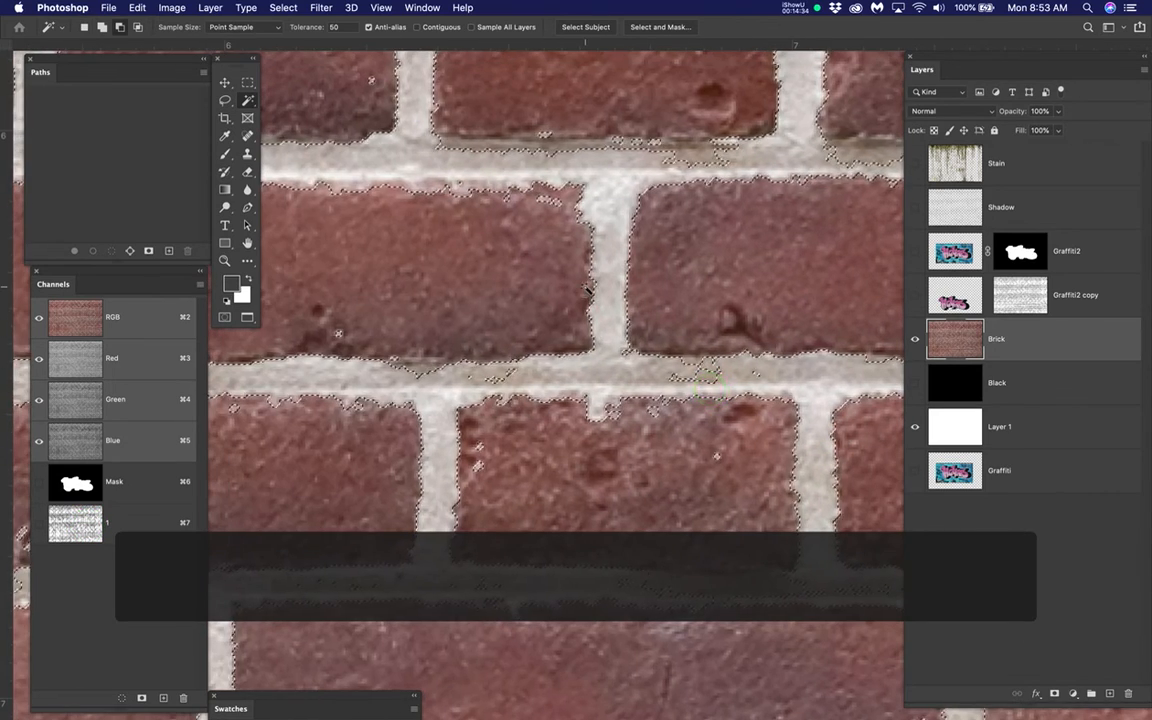
pyautogui.scroll(3, 589, 288)
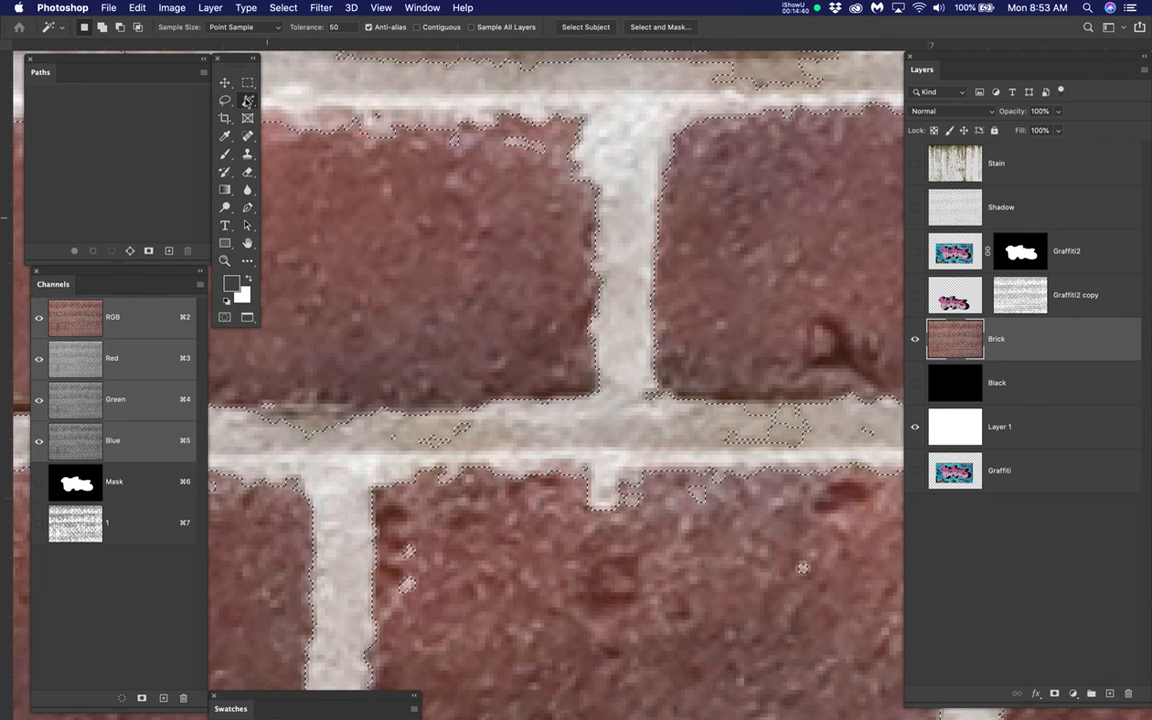
# Step: Offset the selection outline slightly down and to the right with the Rectangular Marquee Tool, and save it as a new channel named 2
pyautogui.click(246, 83)
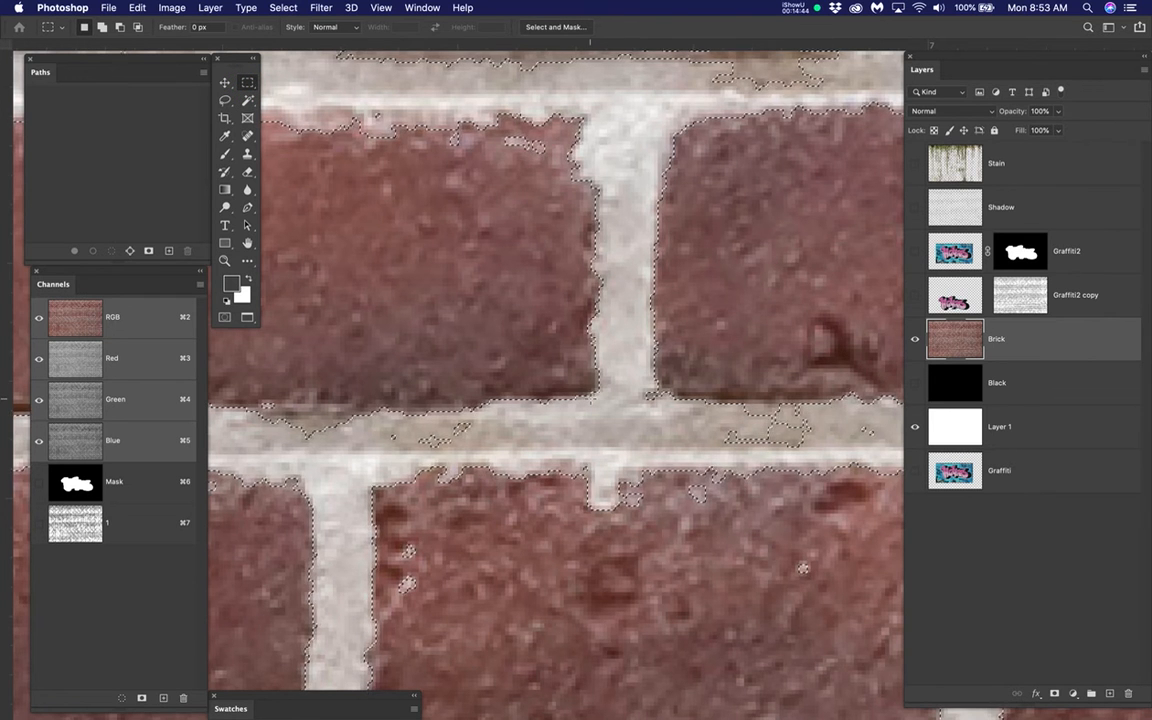
pyautogui.click(591, 394)
pyautogui.moveTo(591, 394); pyautogui.dragTo(609, 412)
pyautogui.click(282, 8)
pyautogui.click(305, 317)
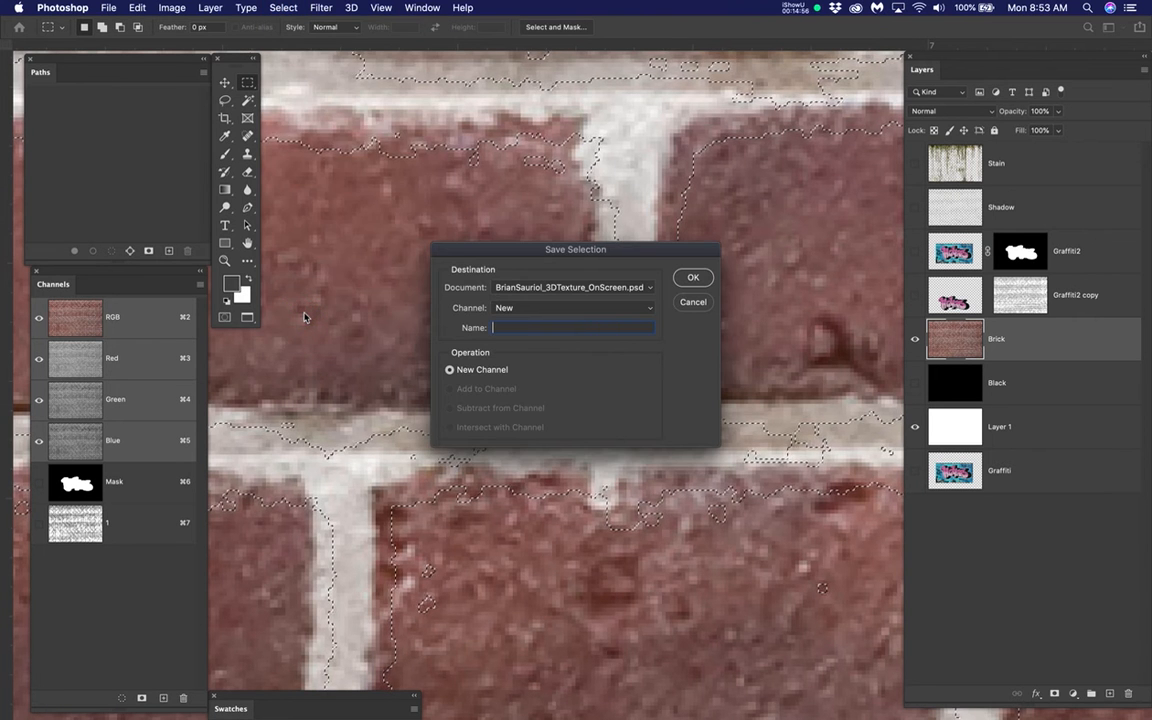
pyautogui.write('2')
pyautogui.press('Return')
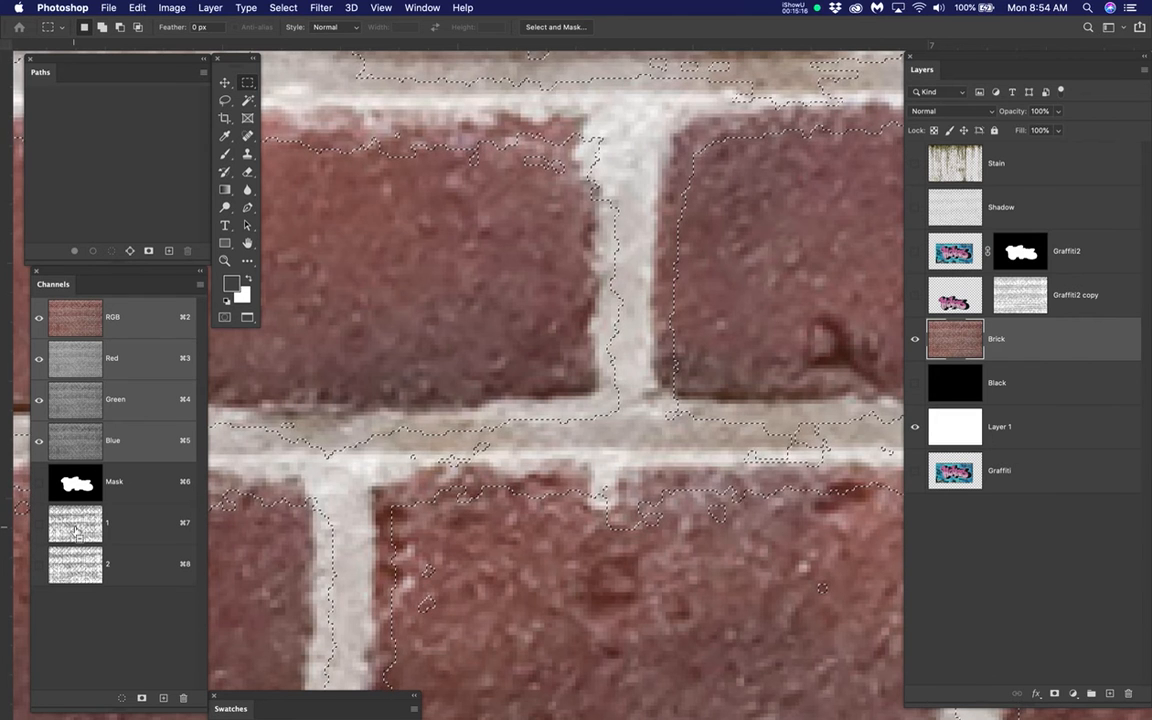
# Step: Subtract channel 1 from the offset selection, and save the remaining mortar edges as a new channel named BrickShadow
pyautogui.keyDown('alt'); pyautogui.keyDown('super'); pyautogui.click(79, 526); pyautogui.keyUp('super'); pyautogui.keyUp('alt')
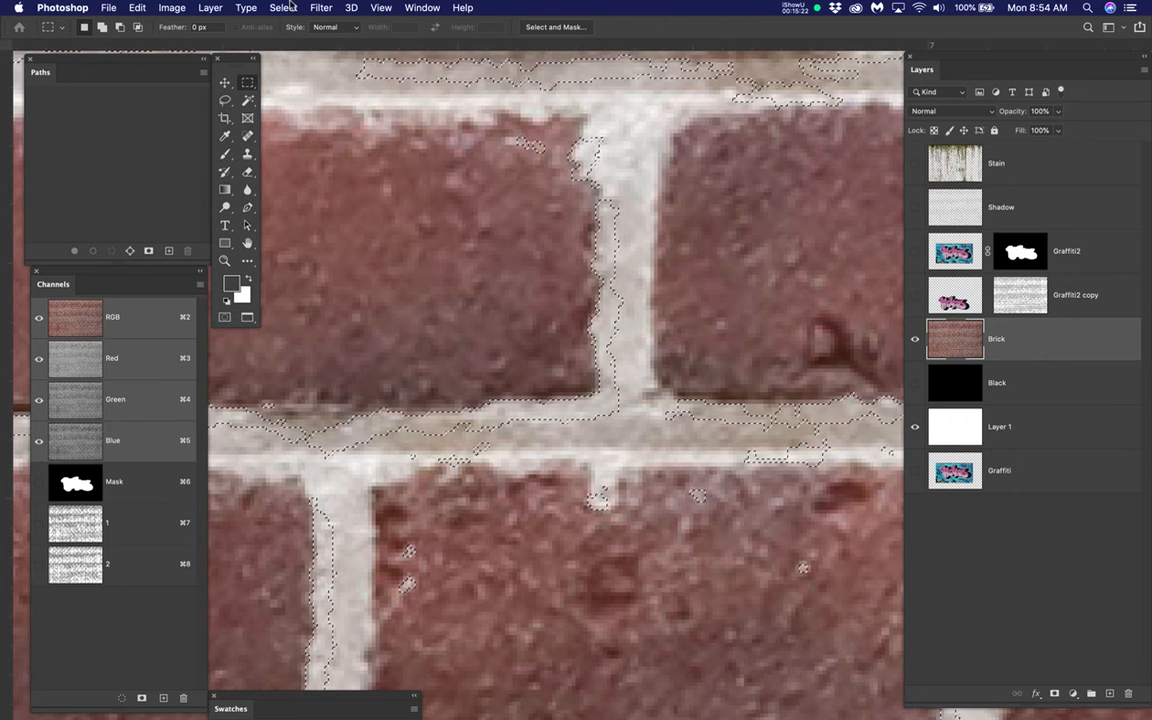
pyautogui.moveTo(283, 7); pyautogui.dragTo(297, 318)
pyautogui.write('B')
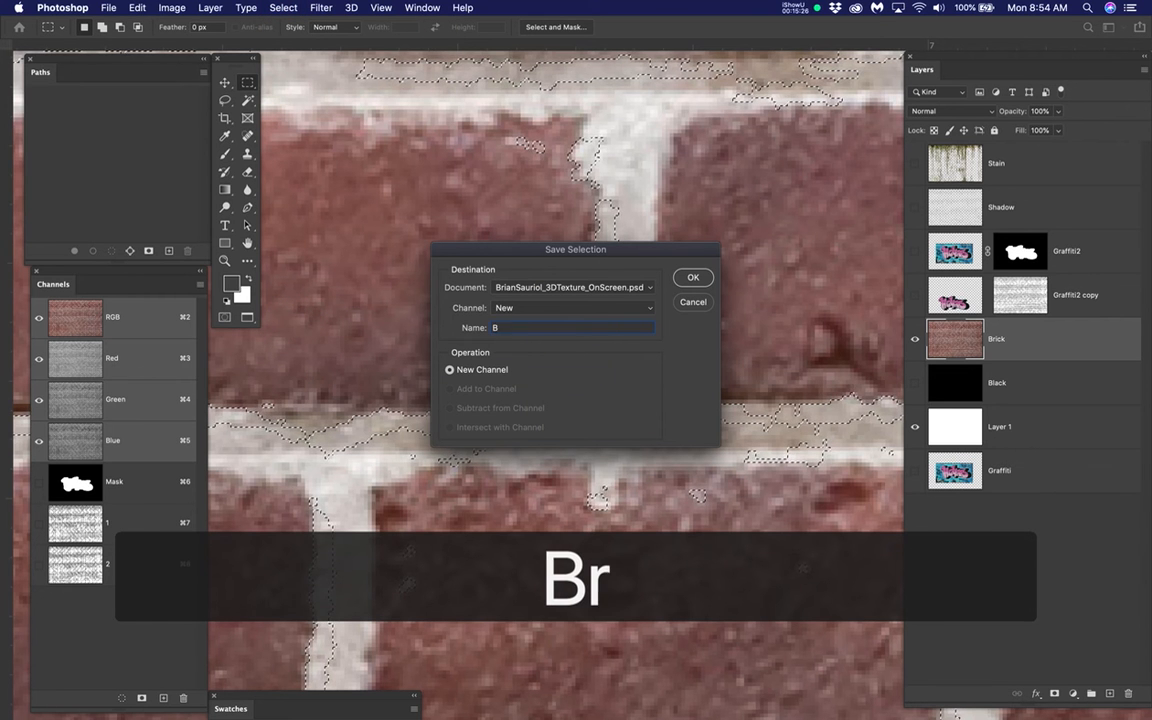
pyautogui.write('rickSha')
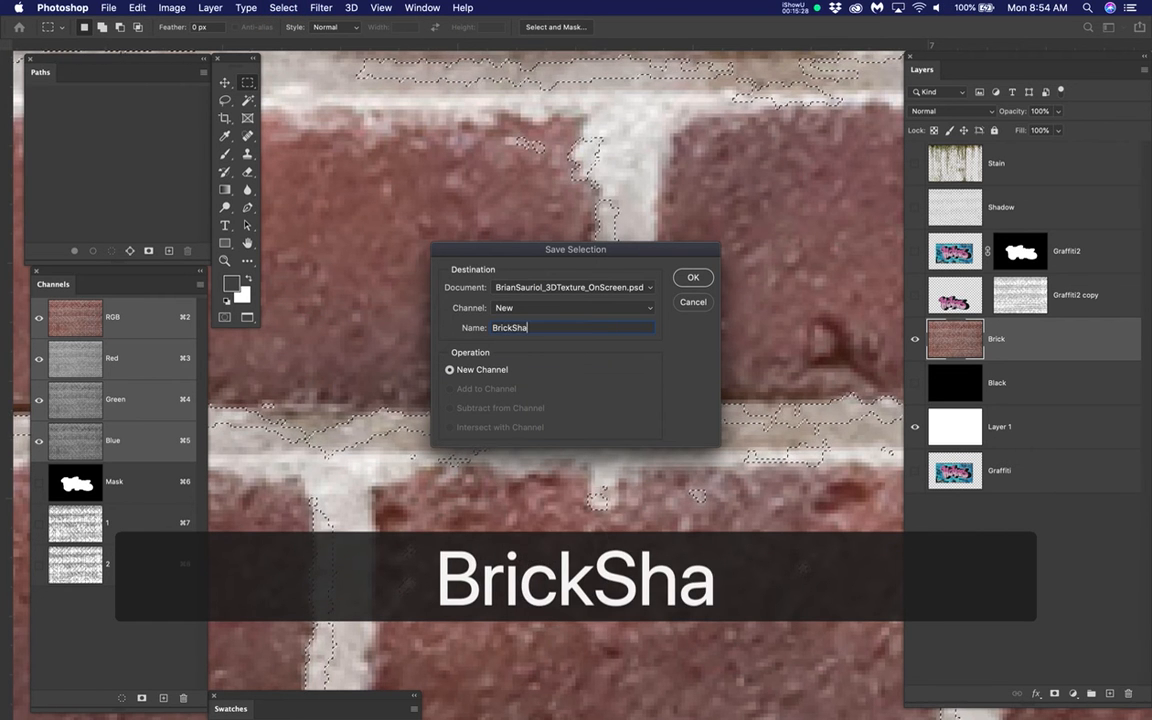
pyautogui.write('dow')
pyautogui.press('Return')
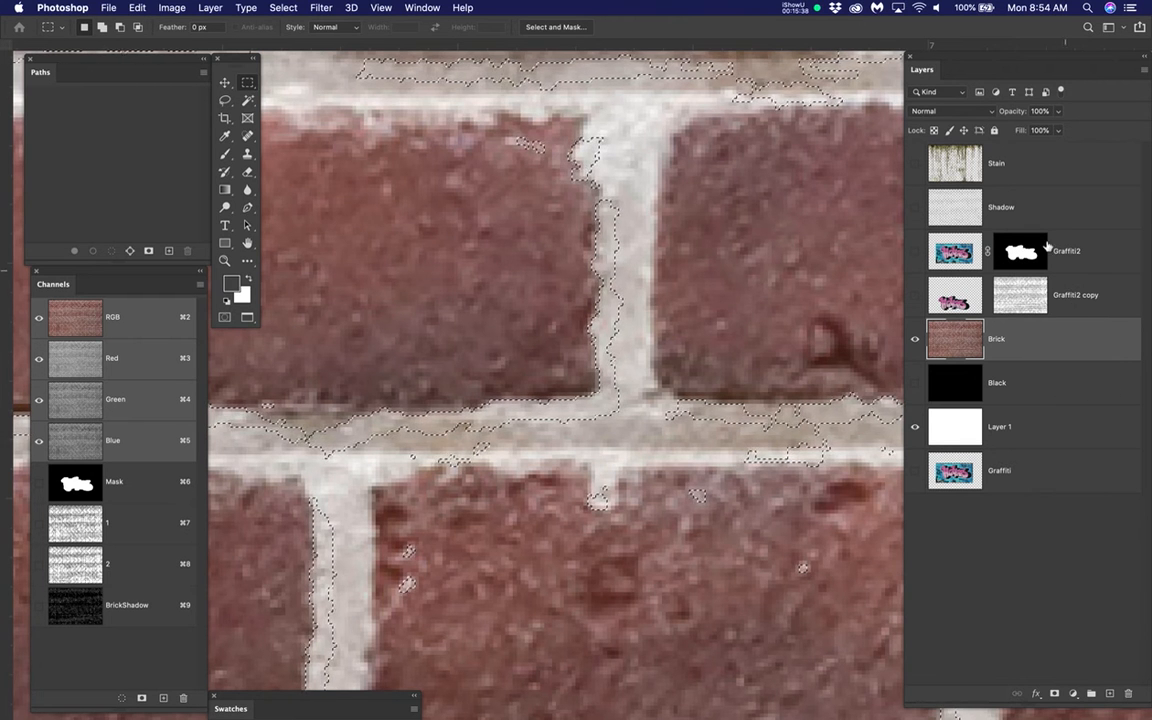
# Step: Add a new layer directly above Graffiti2 and name it Shadow
pyautogui.click(1104, 251)
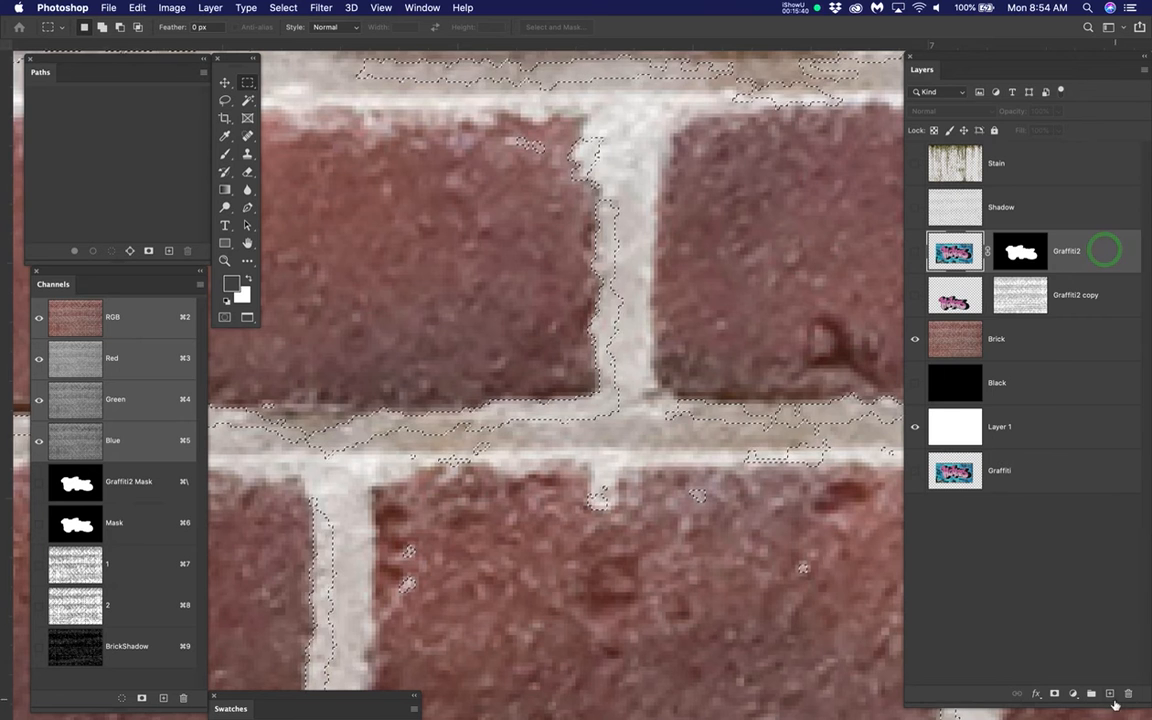
pyautogui.click(1109, 693)
pyautogui.click(1003, 254)
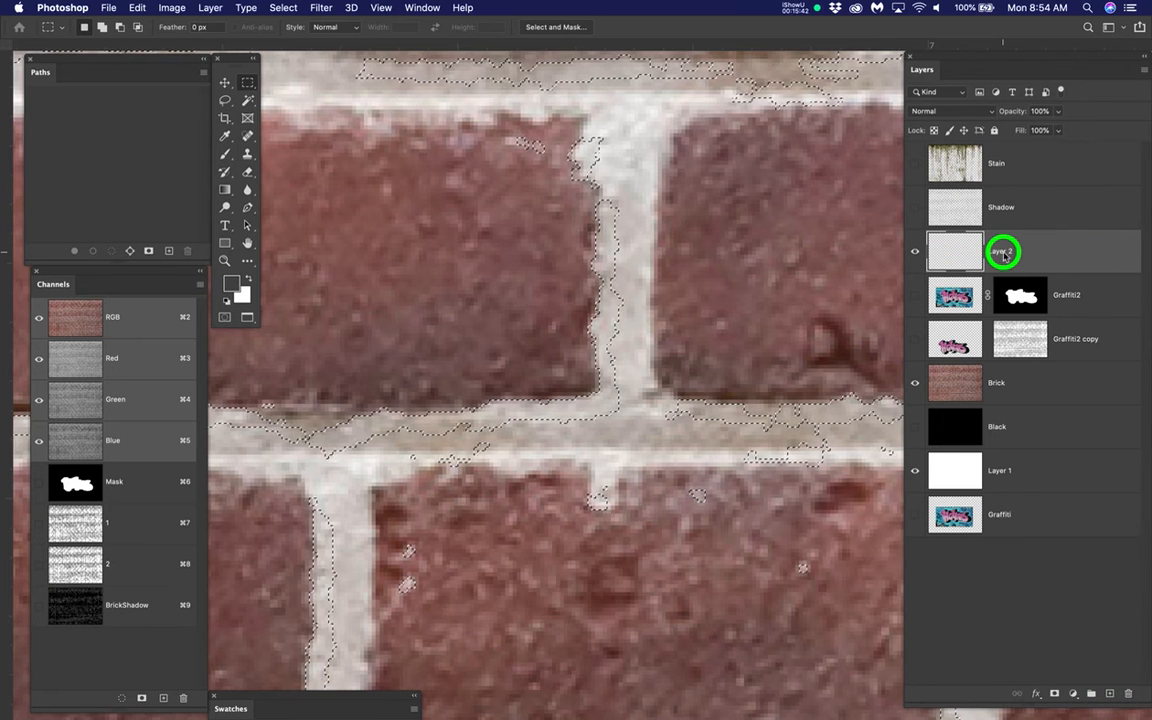
pyautogui.write('Sha')
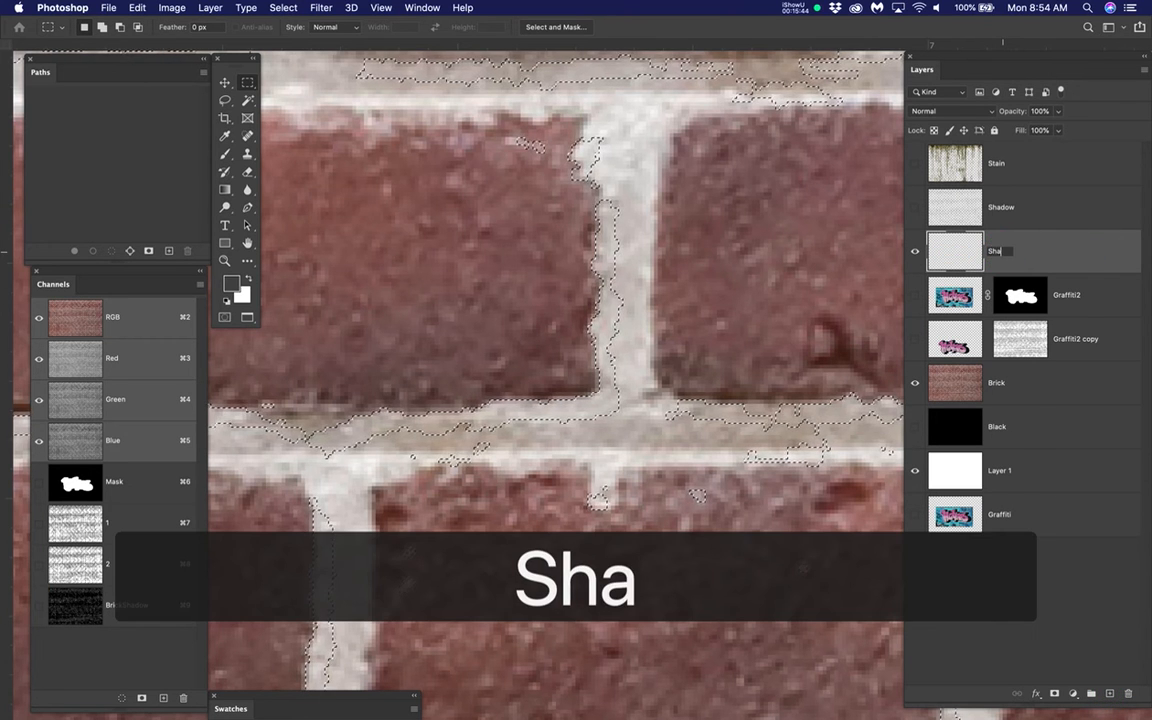
pyautogui.write('dow')
pyautogui.press('Return')
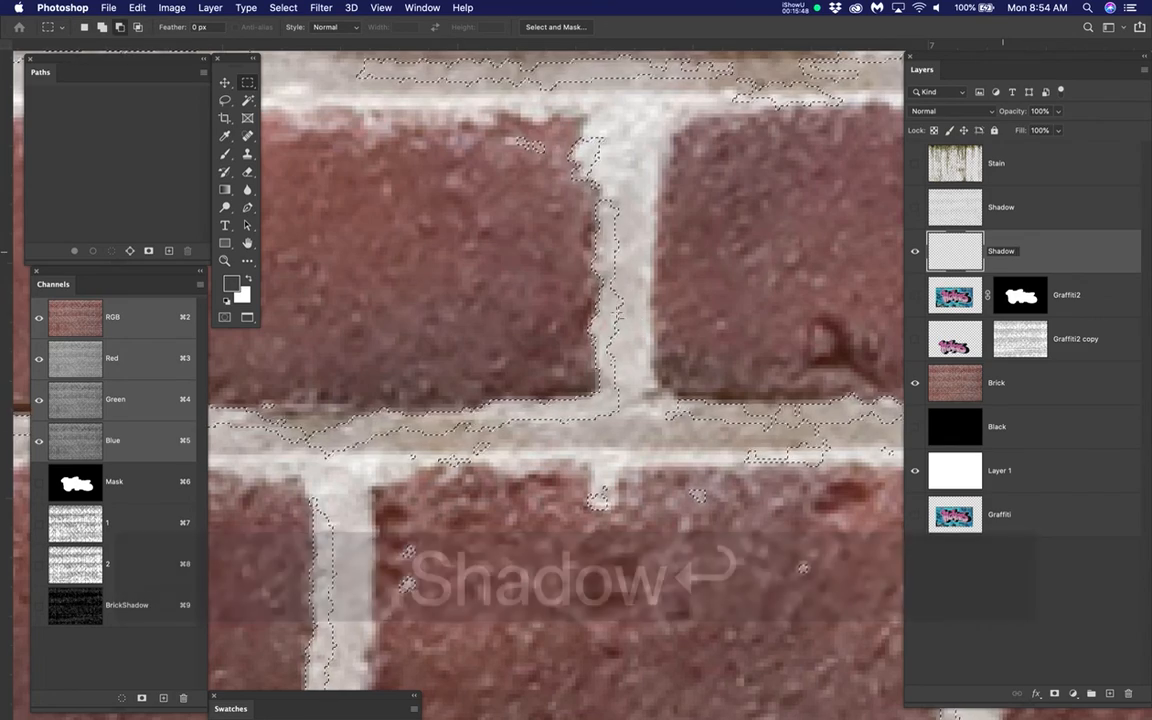
# Step: Sample a mortar color from the brick wall with the Brush Tool and darken the foreground color to 3b3129
pyautogui.scroll(-5, 617, 313)
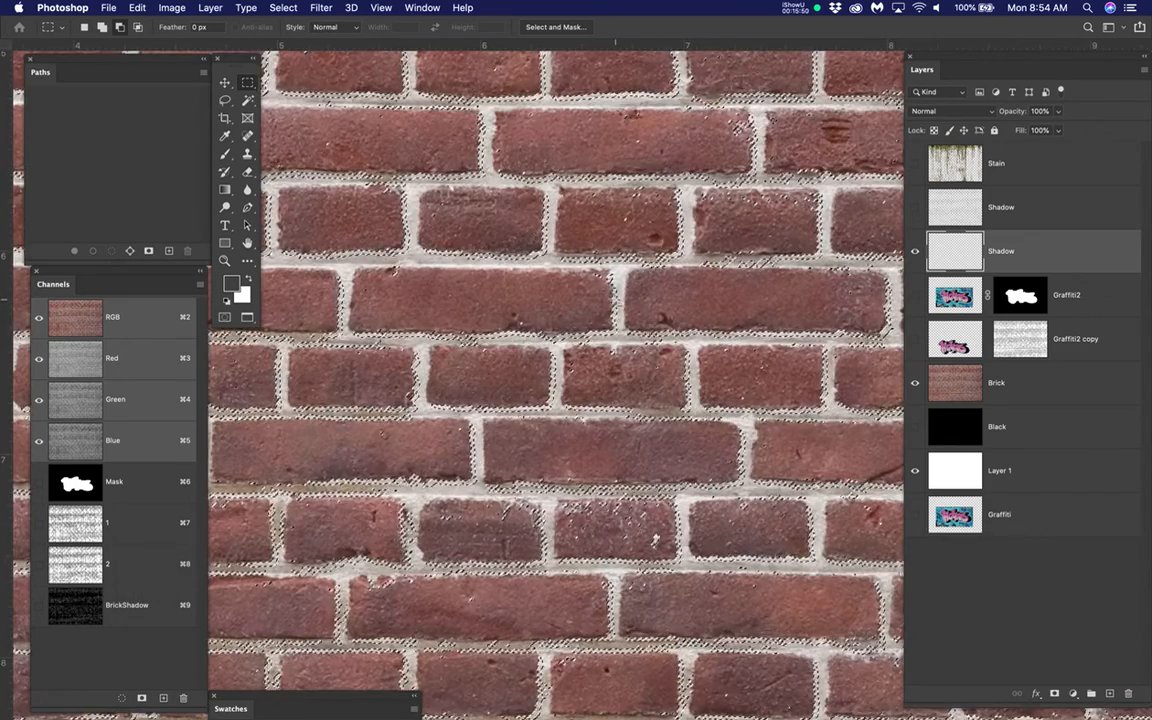
pyautogui.scroll(1, 565, 294)
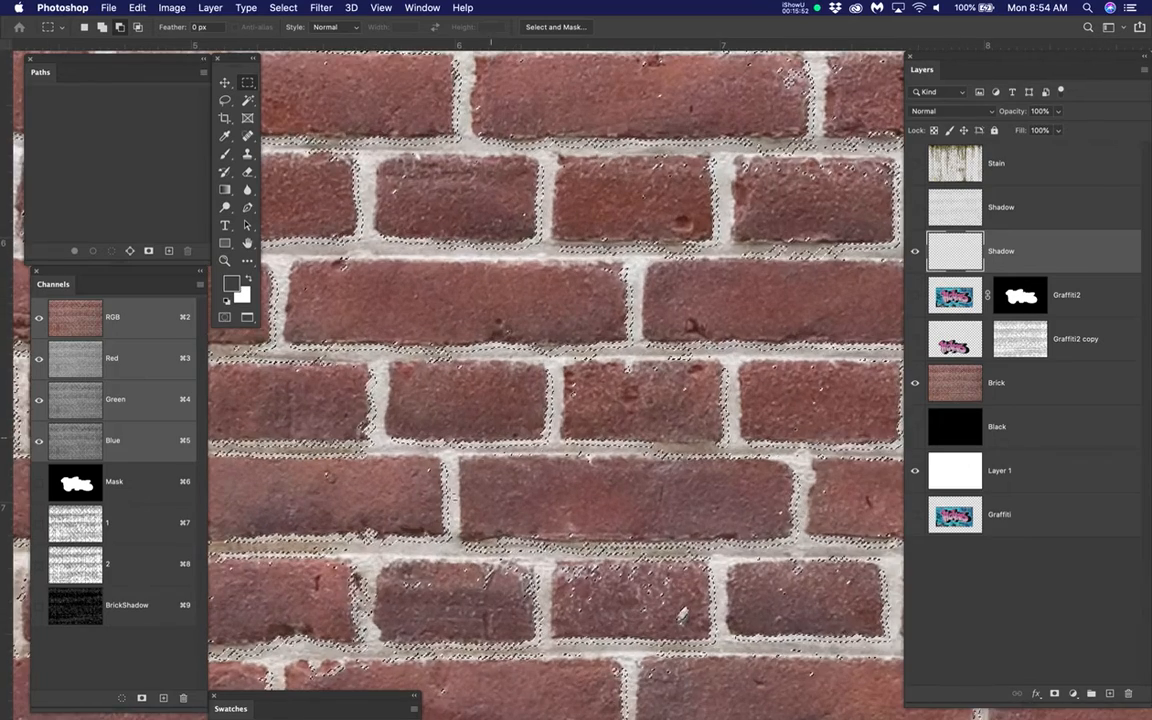
pyautogui.scroll(2, 565, 294)
pyautogui.scroll(1, 540, 300)
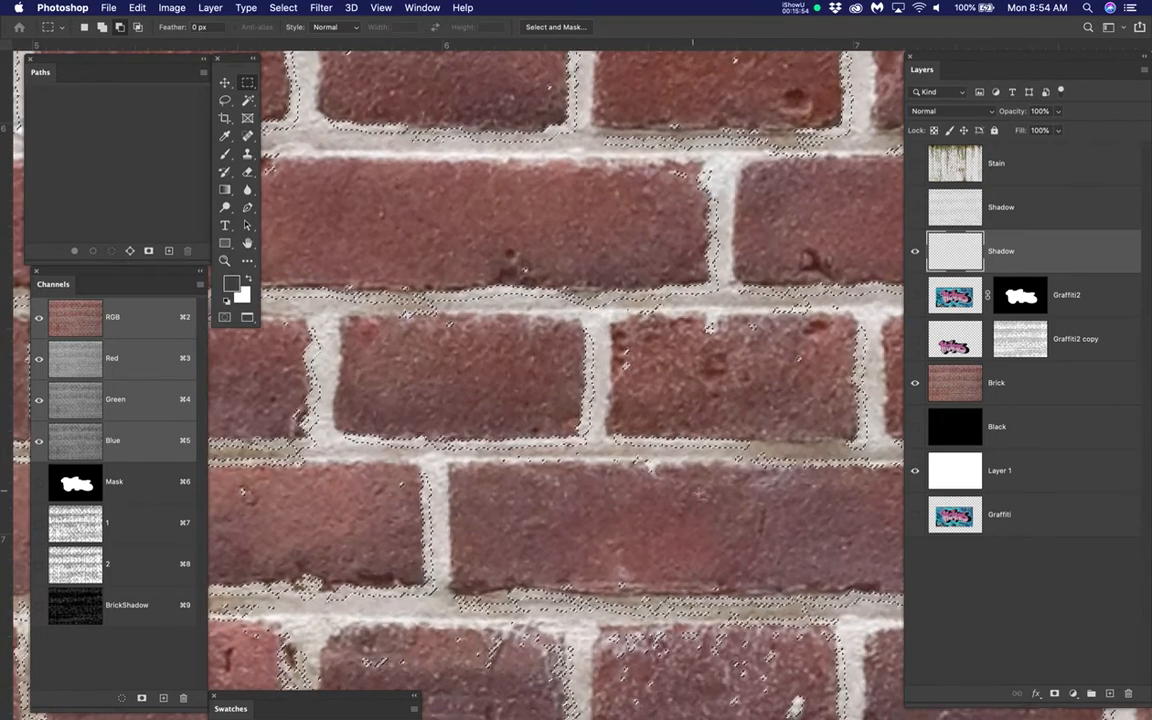
pyautogui.press('b')
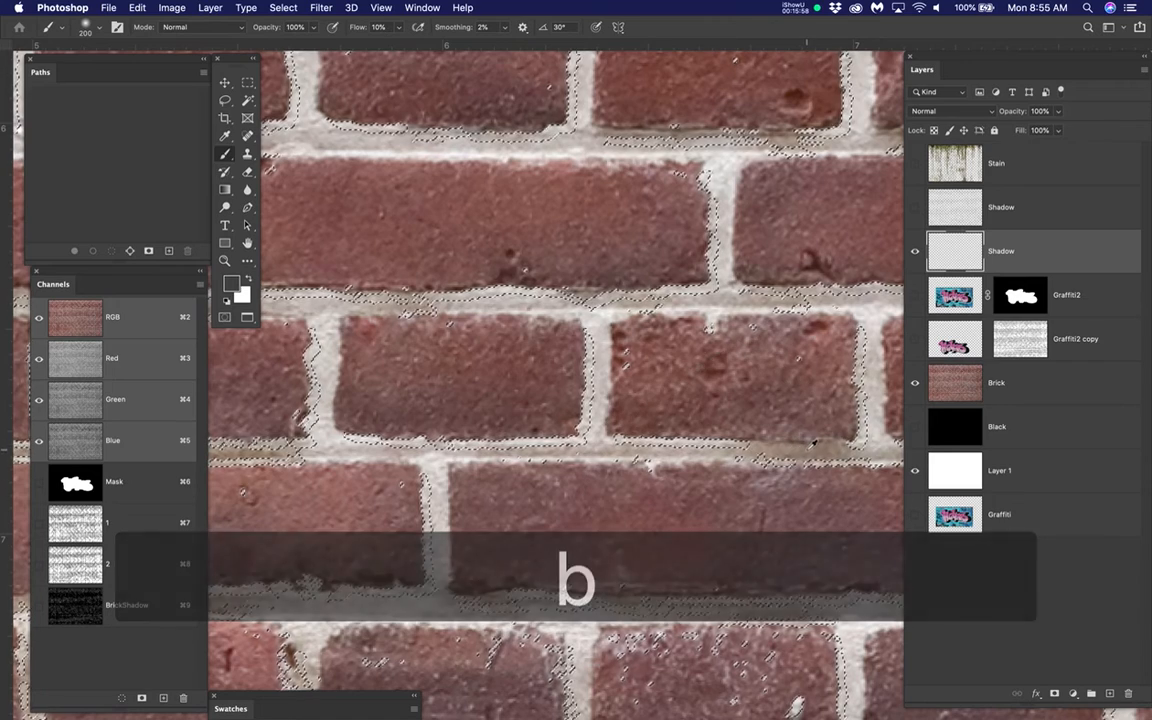
pyautogui.keyDown('alt'); pyautogui.click(805, 453); pyautogui.keyUp('alt')
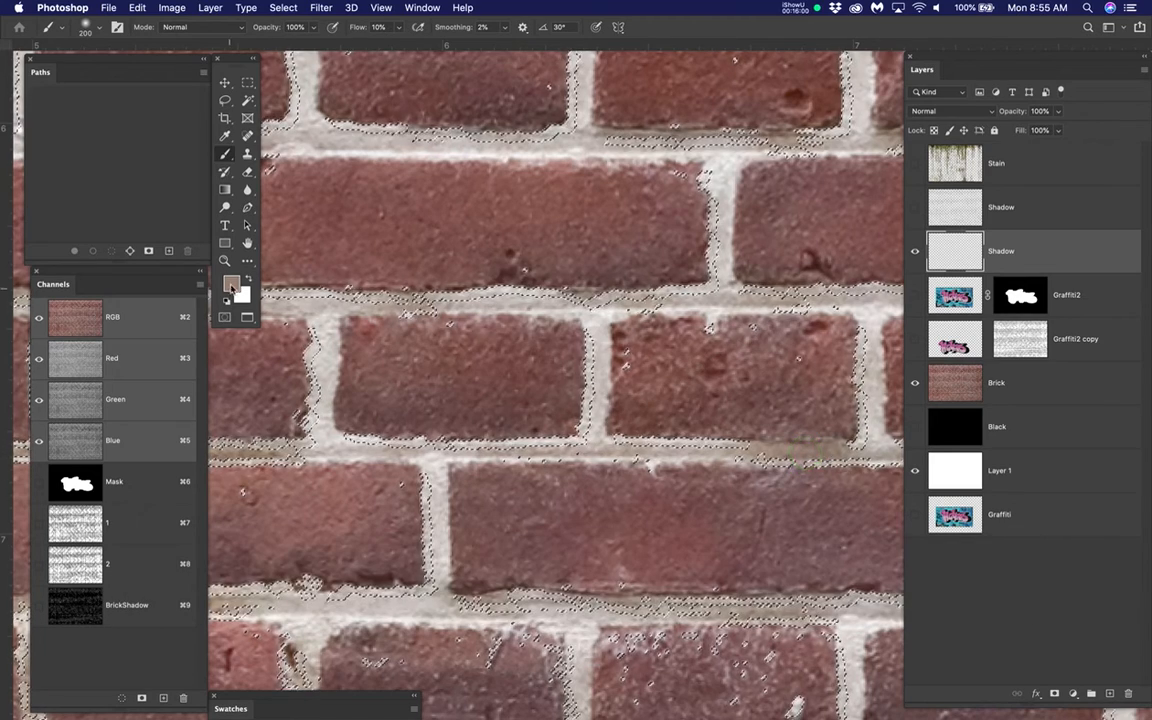
pyautogui.click(231, 284)
pyautogui.click(441, 300)
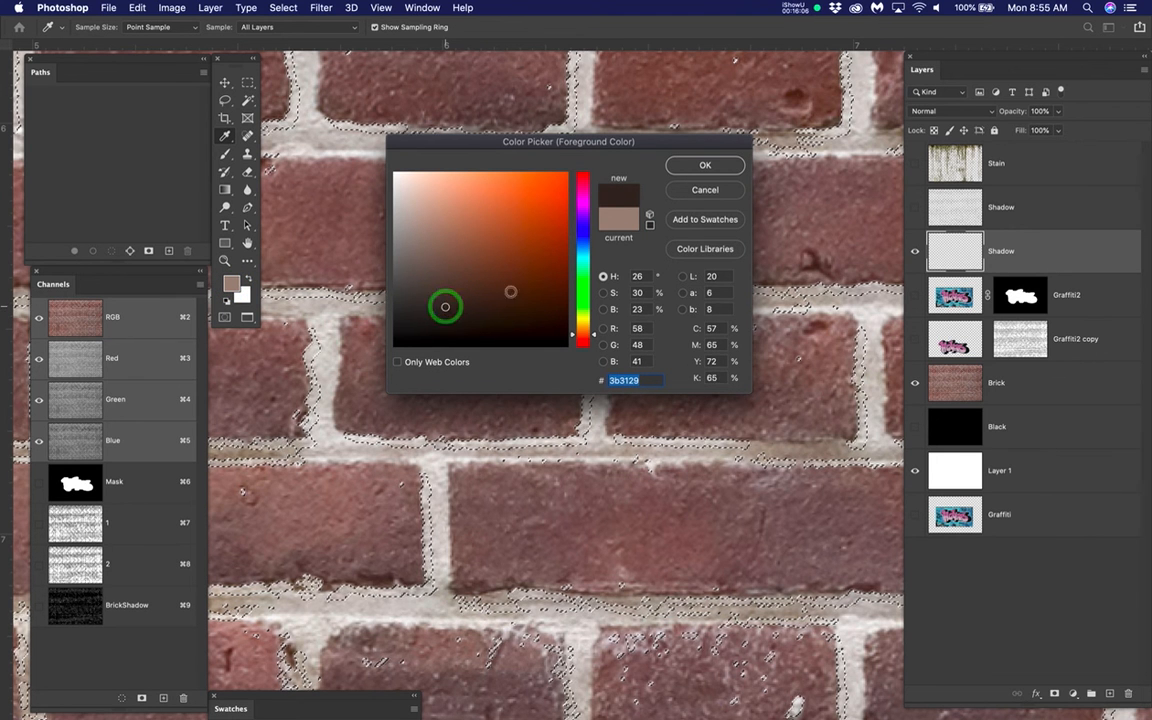
pyautogui.click(684, 165)
pyautogui.press('b')
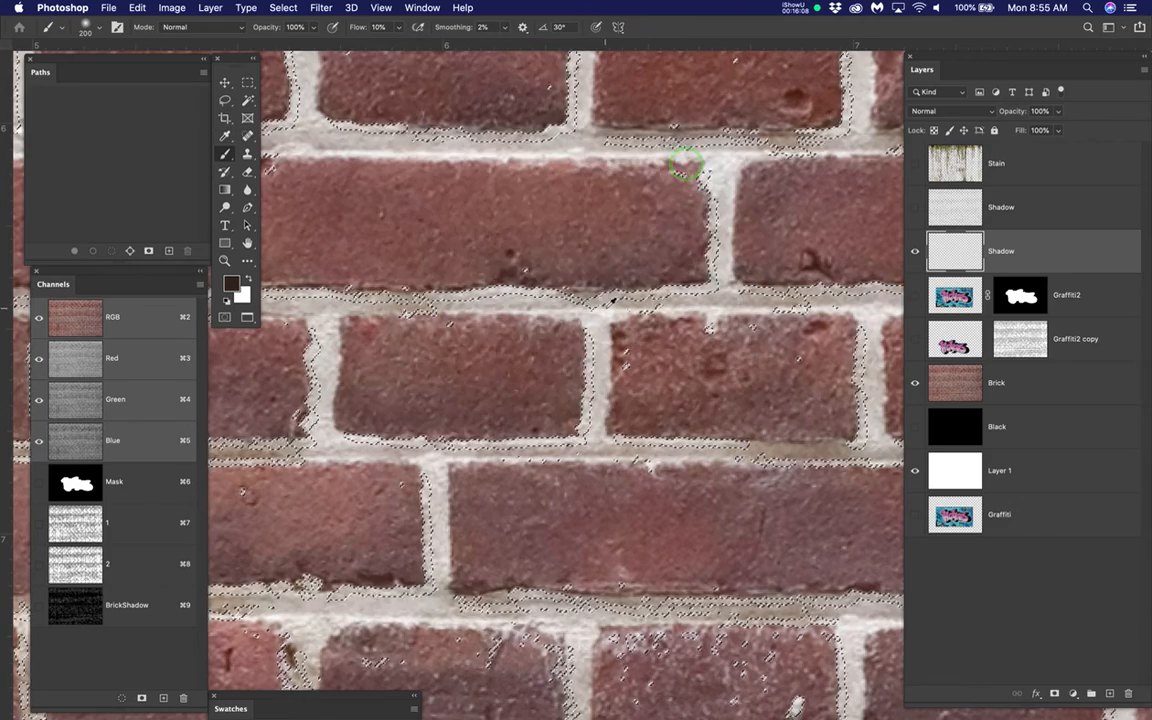
# Step: Hide the selection edges and fill the mortar edge selection on the new Shadow layer with the dark foreground color
pyautogui.scroll(-8, 609, 305)
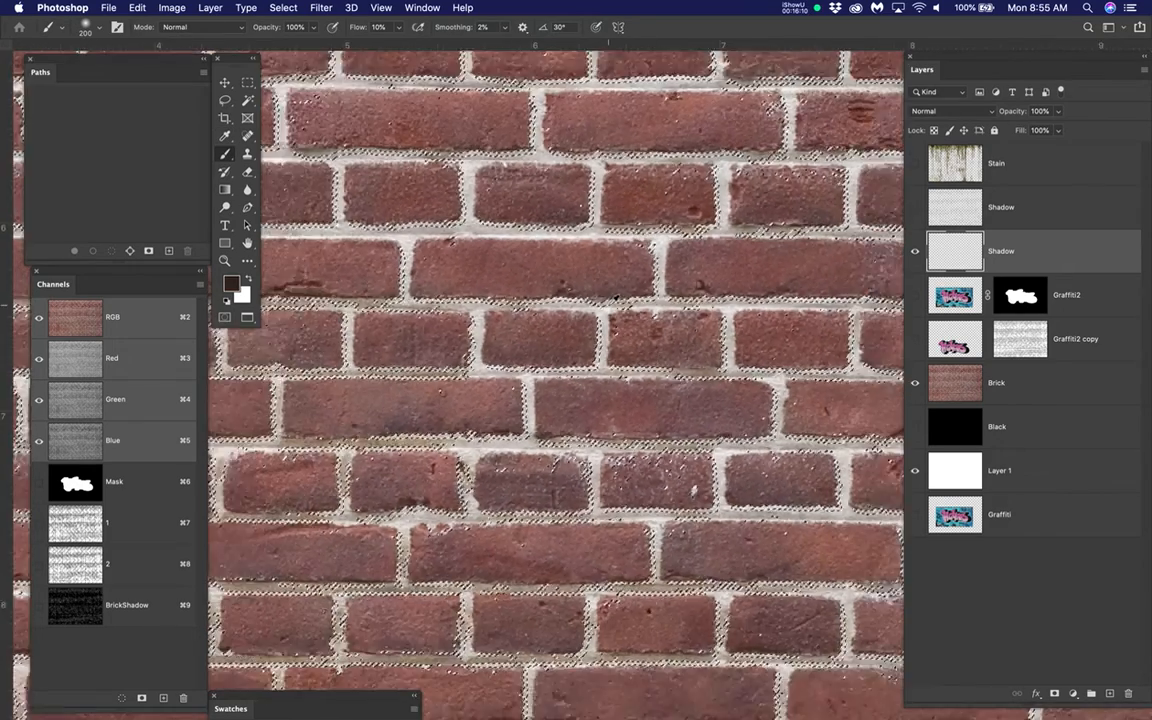
pyautogui.scroll(-6, 615, 297)
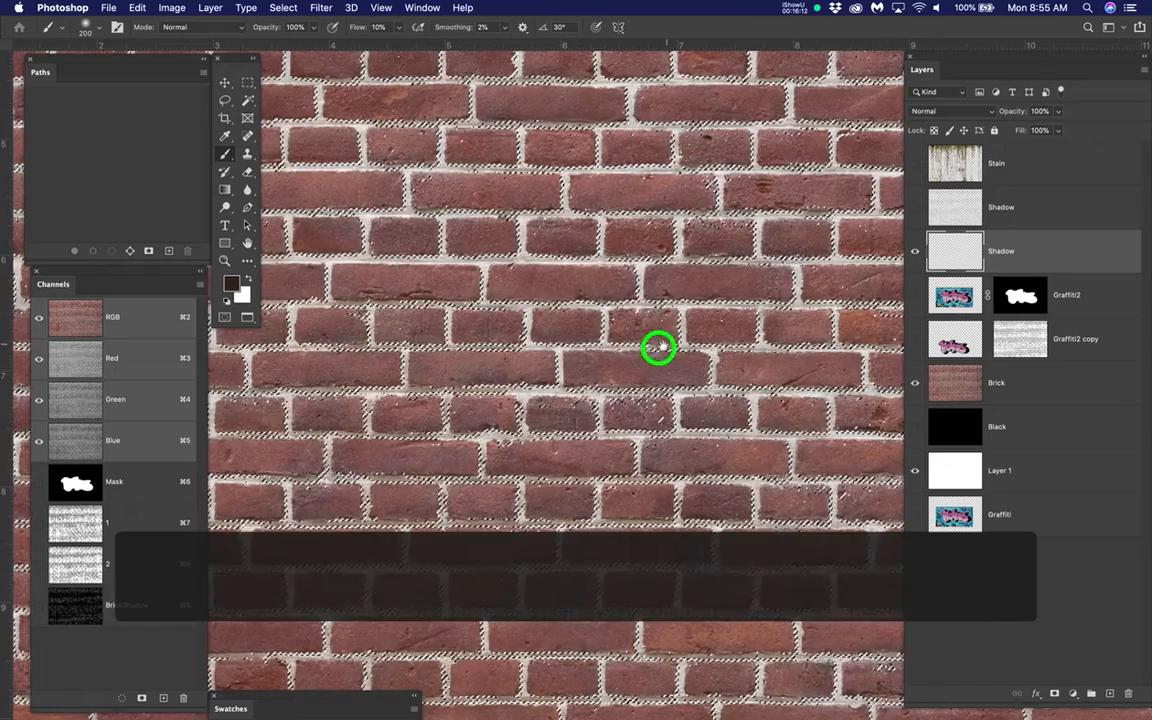
pyautogui.scroll(3, 609, 386)
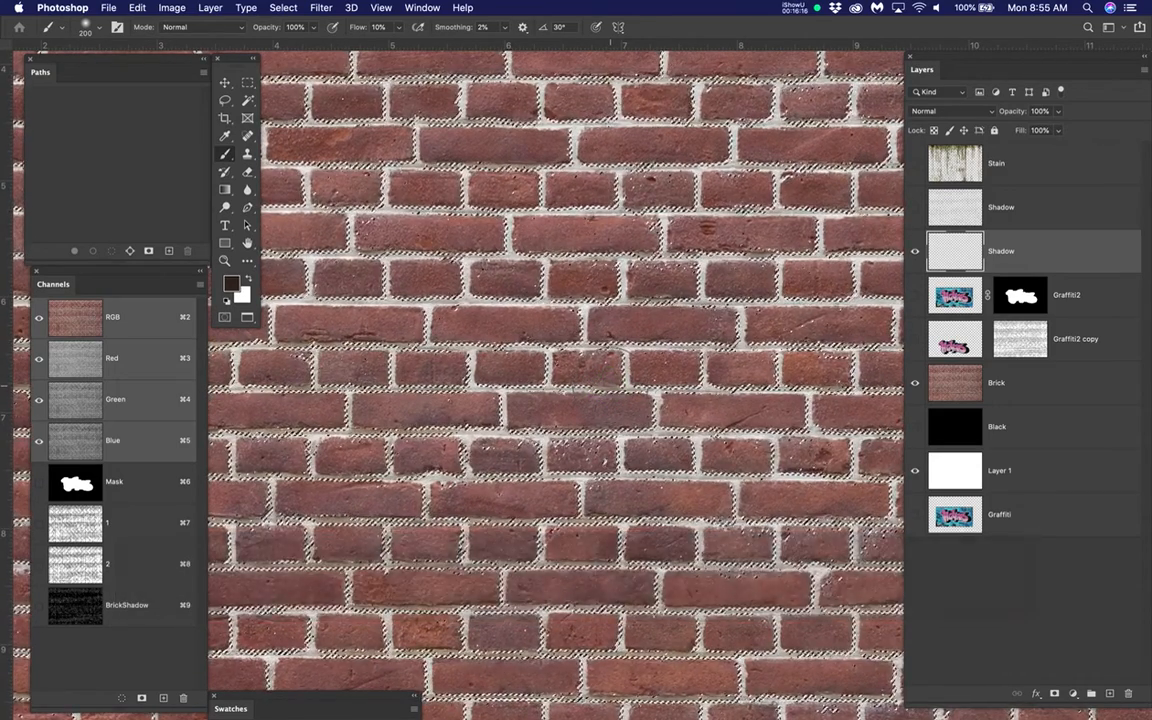
pyautogui.press('super+h')
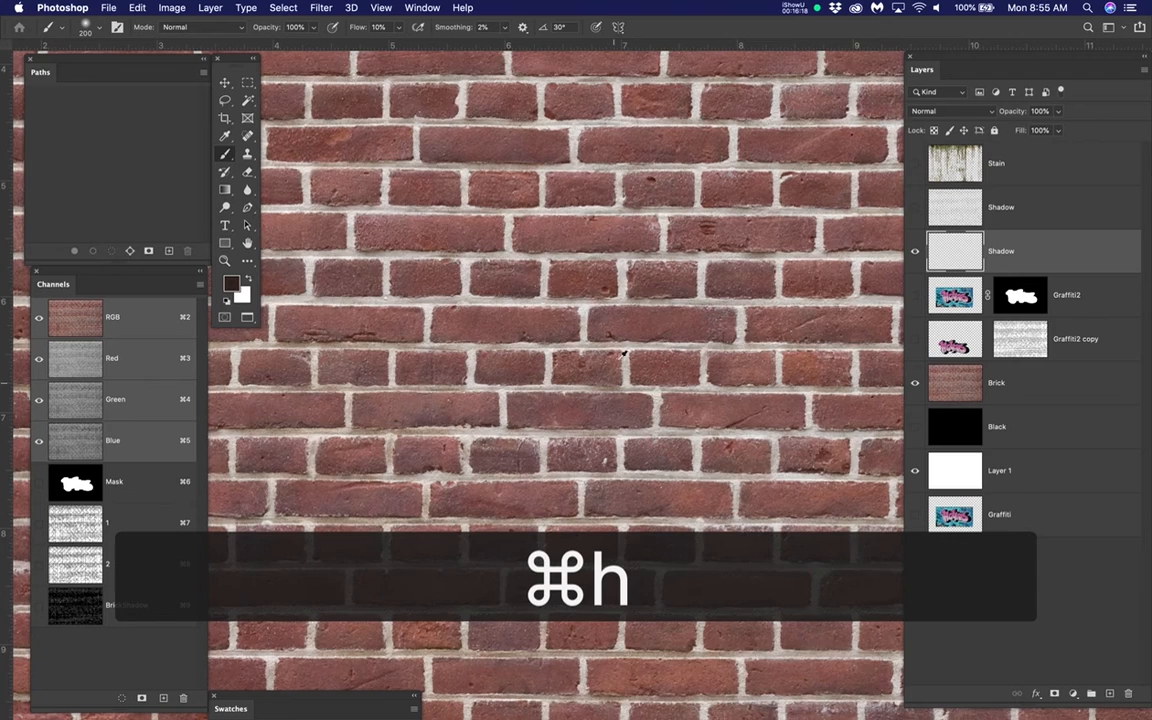
pyautogui.scroll(4, 623, 354)
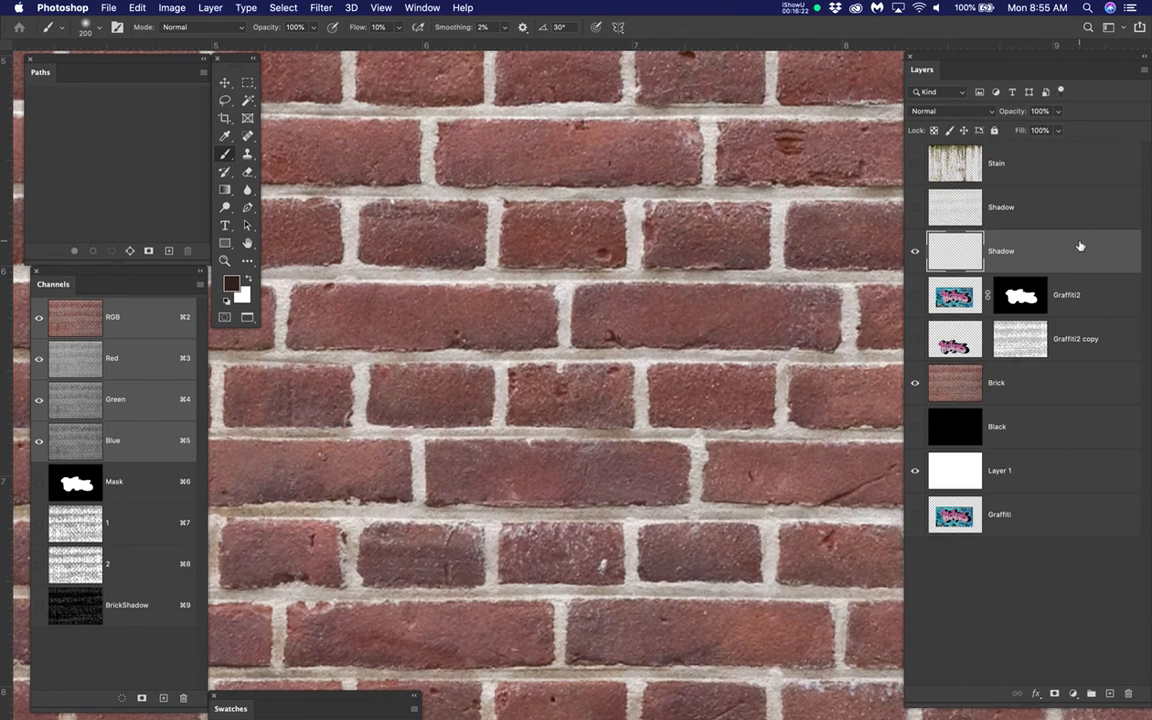
pyautogui.hotkey('alt', 'BackSpace')
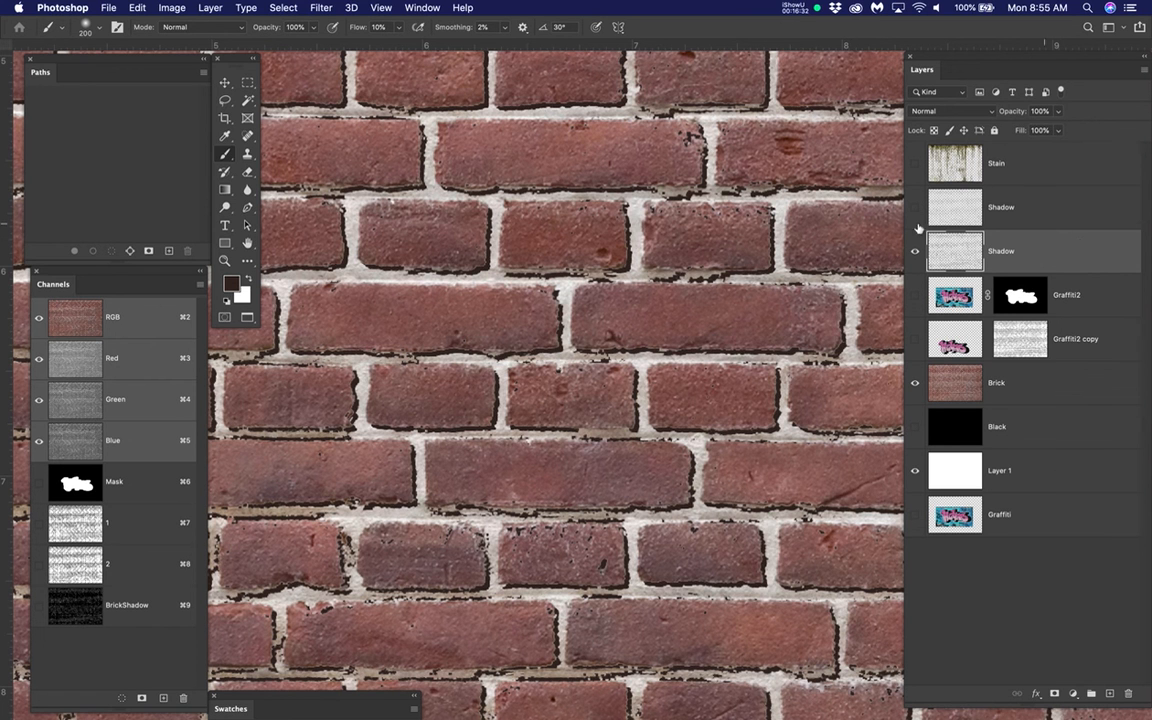
# Step: Examine the filled mortar shadows up close, and hide the Shadow layer directly above Graffiti2 for comparison
pyautogui.scroll(3, 632, 215)
pyautogui.scroll(2, 688, 239)
pyautogui.scroll(-2, 620, 255)
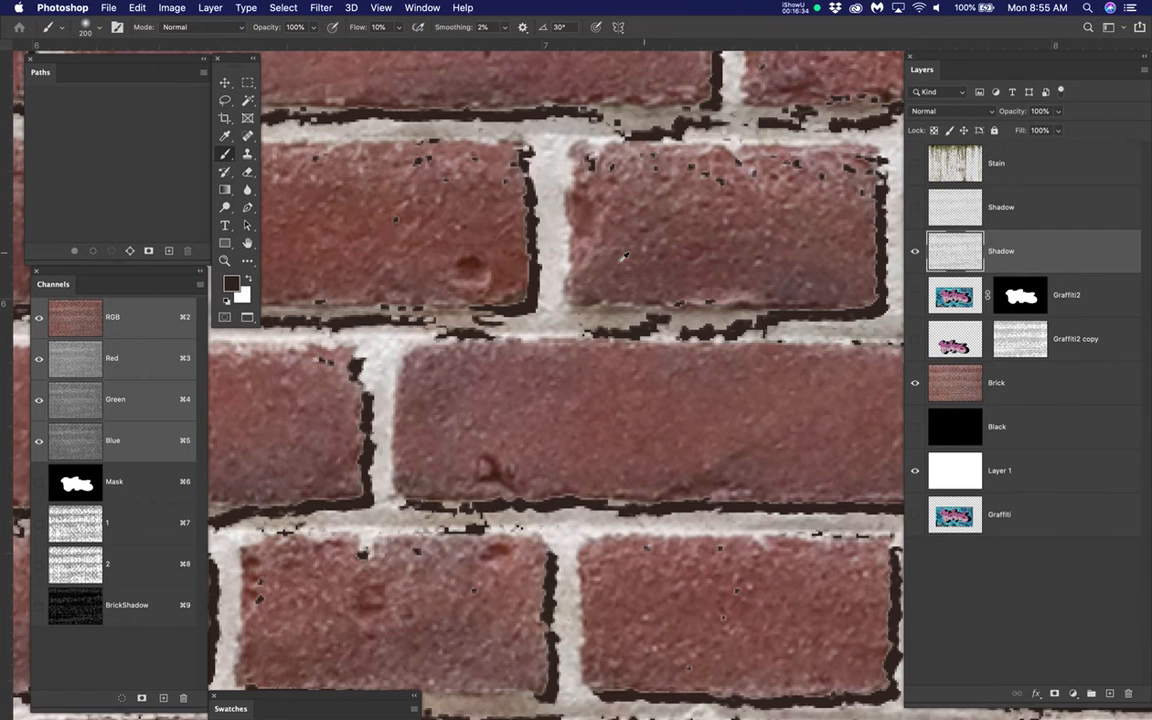
pyautogui.click(914, 253)
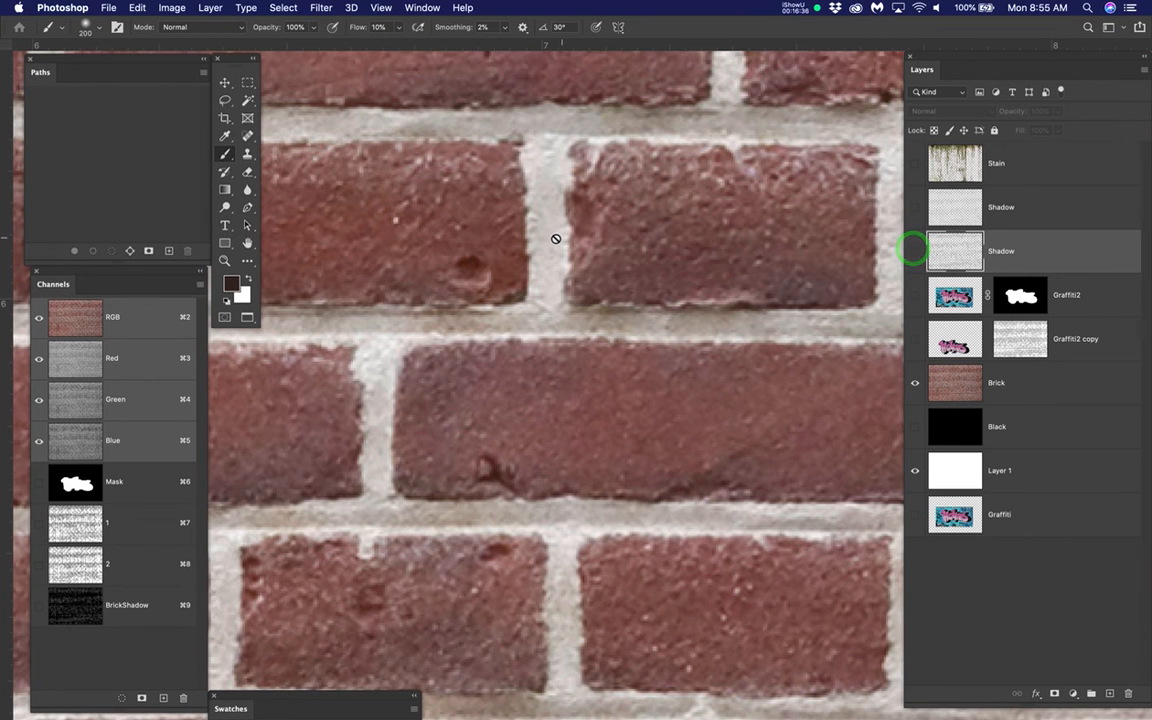
# Step: Select the mortar on the Brick layer with the Magic Wand Tool at tolerance 50, and invert the selection
pyautogui.press('w')
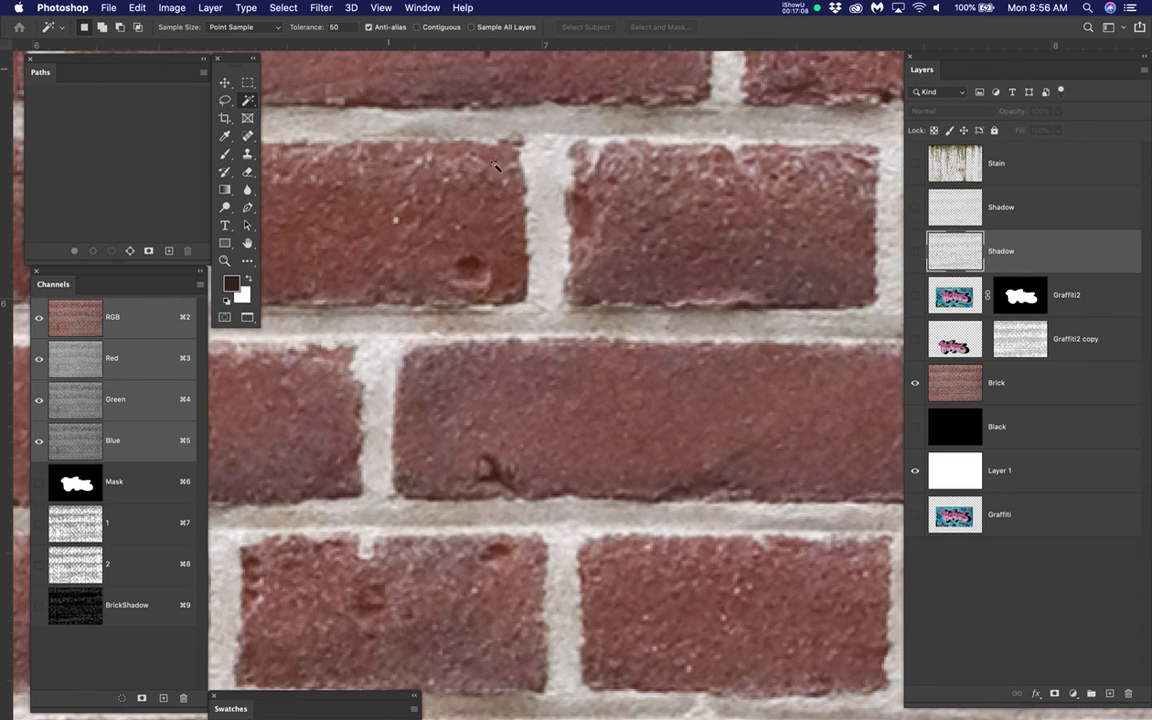
pyautogui.click(1035, 386)
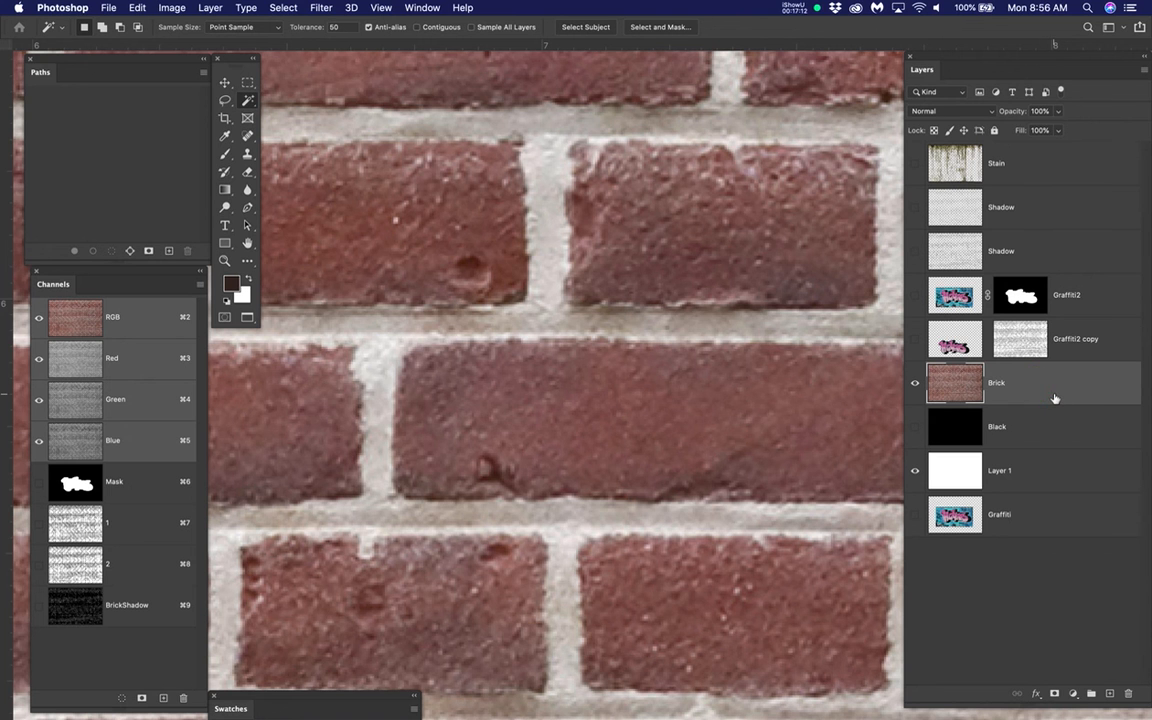
pyautogui.click(548, 190)
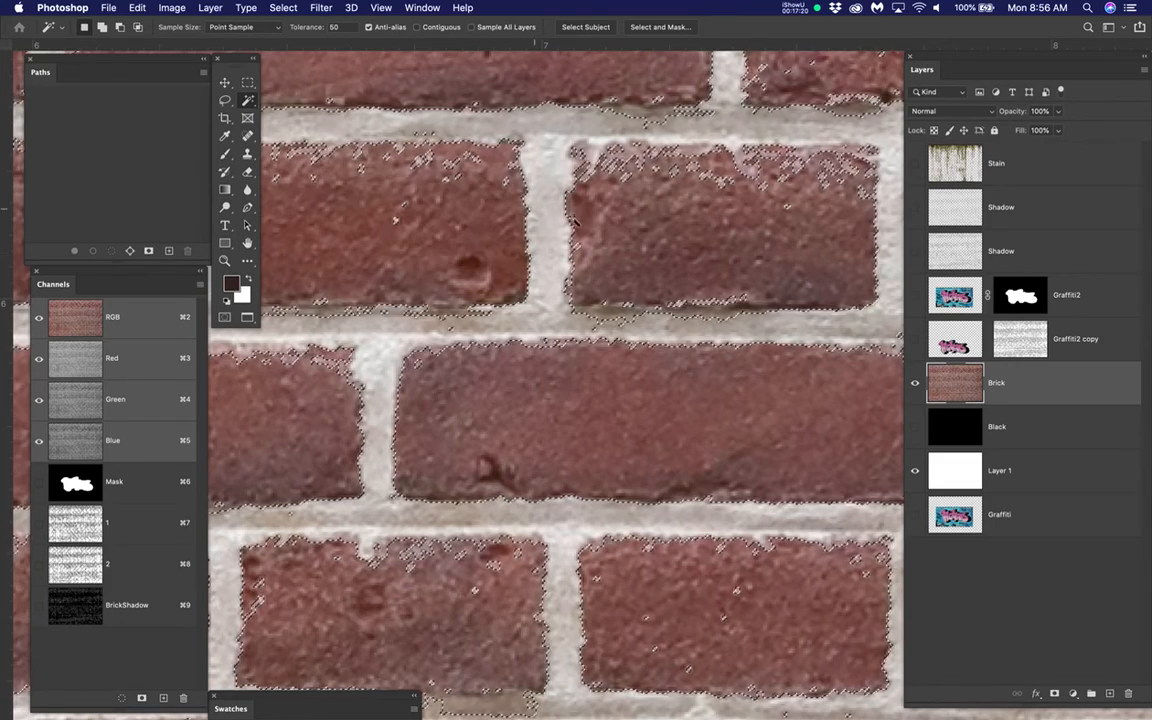
pyautogui.click(283, 7)
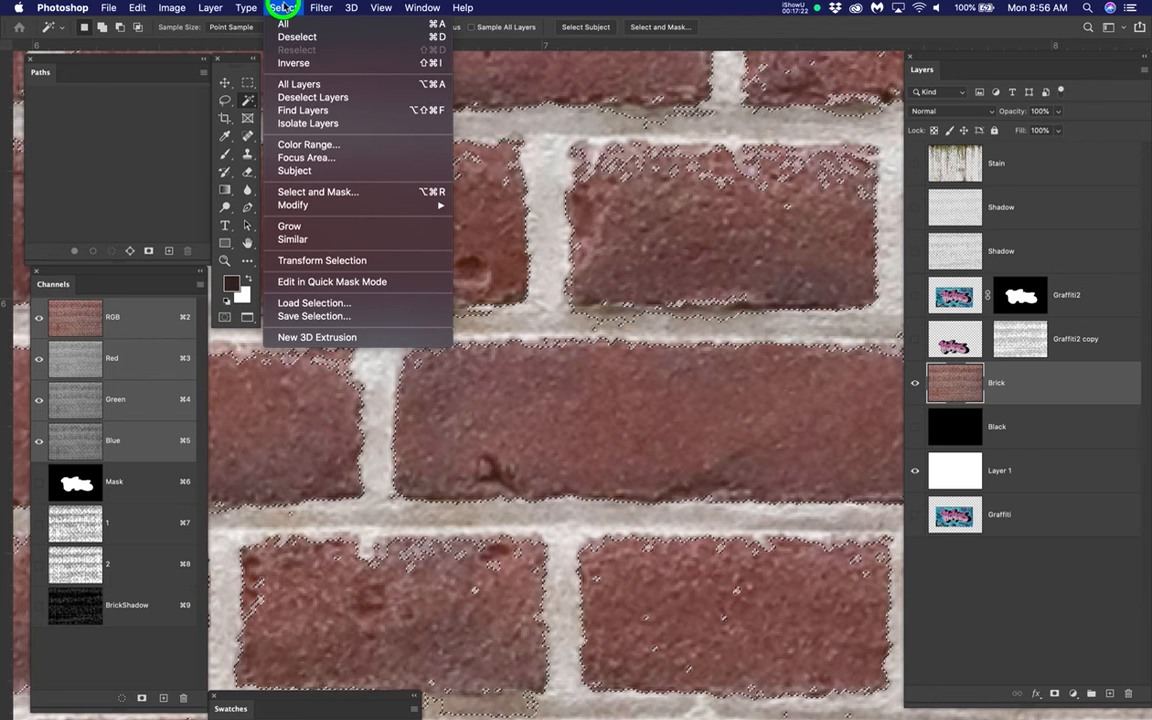
pyautogui.click(342, 64)
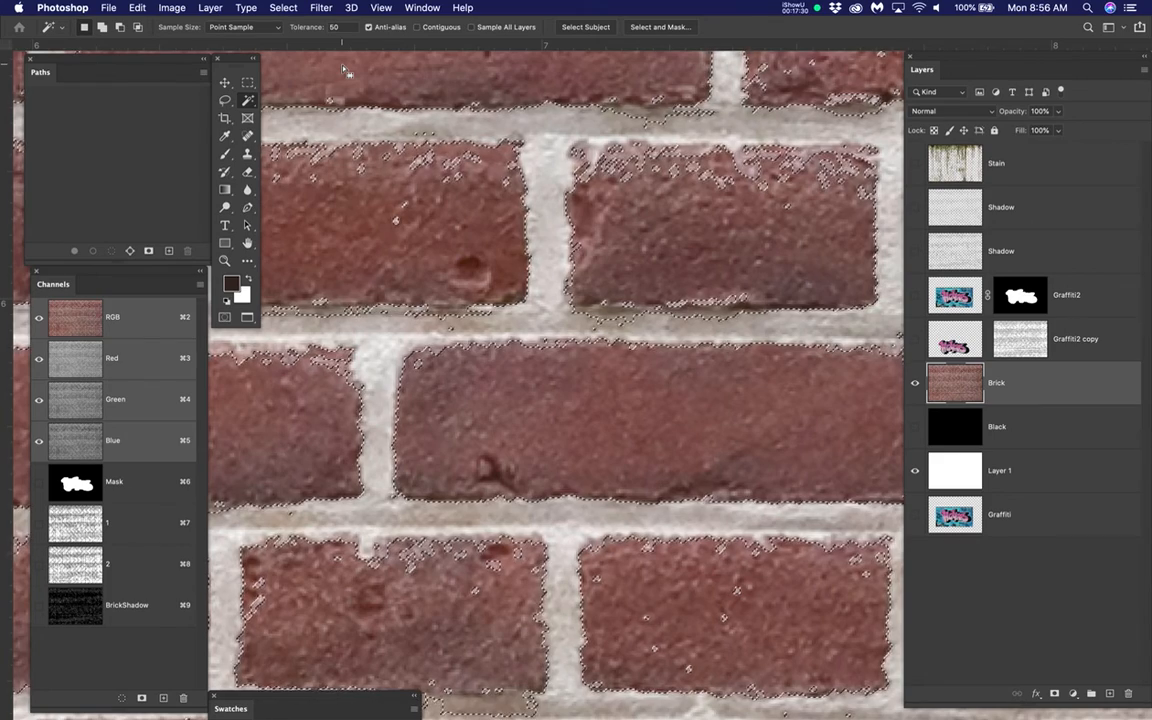
# Step: Offset the brick selection slightly down and to the right with the Rectangular Marquee Tool, and deselect it
pyautogui.click(247, 82)
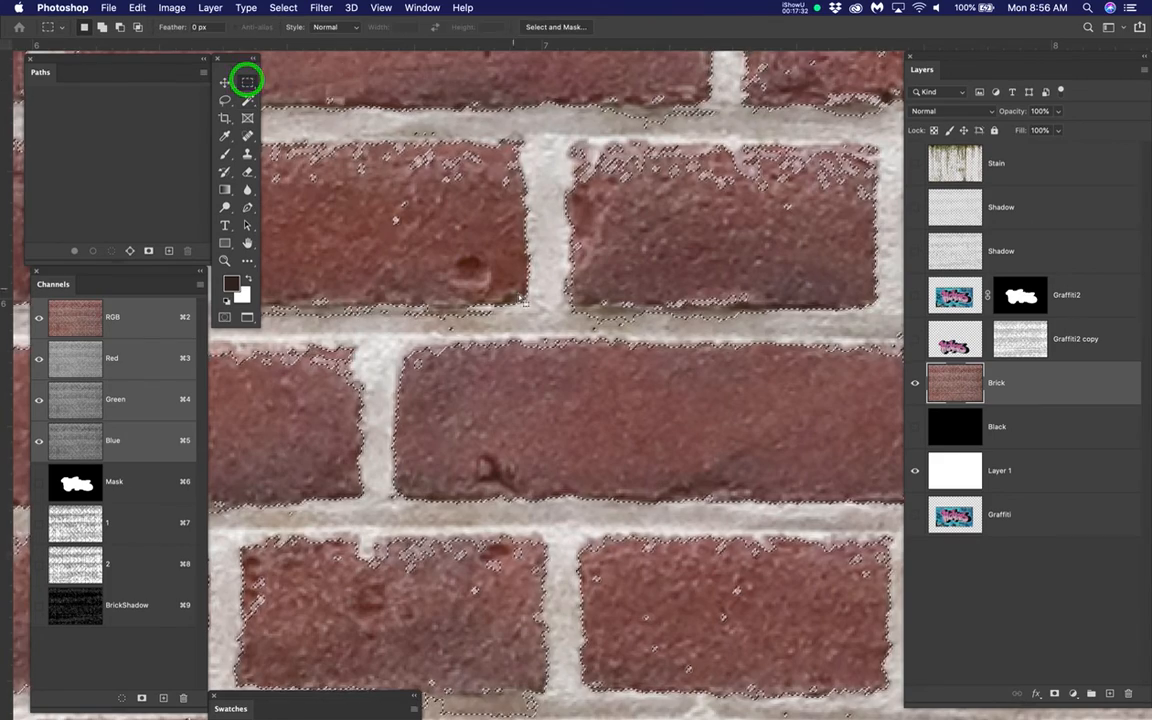
pyautogui.moveTo(534, 305); pyautogui.dragTo(539, 309)
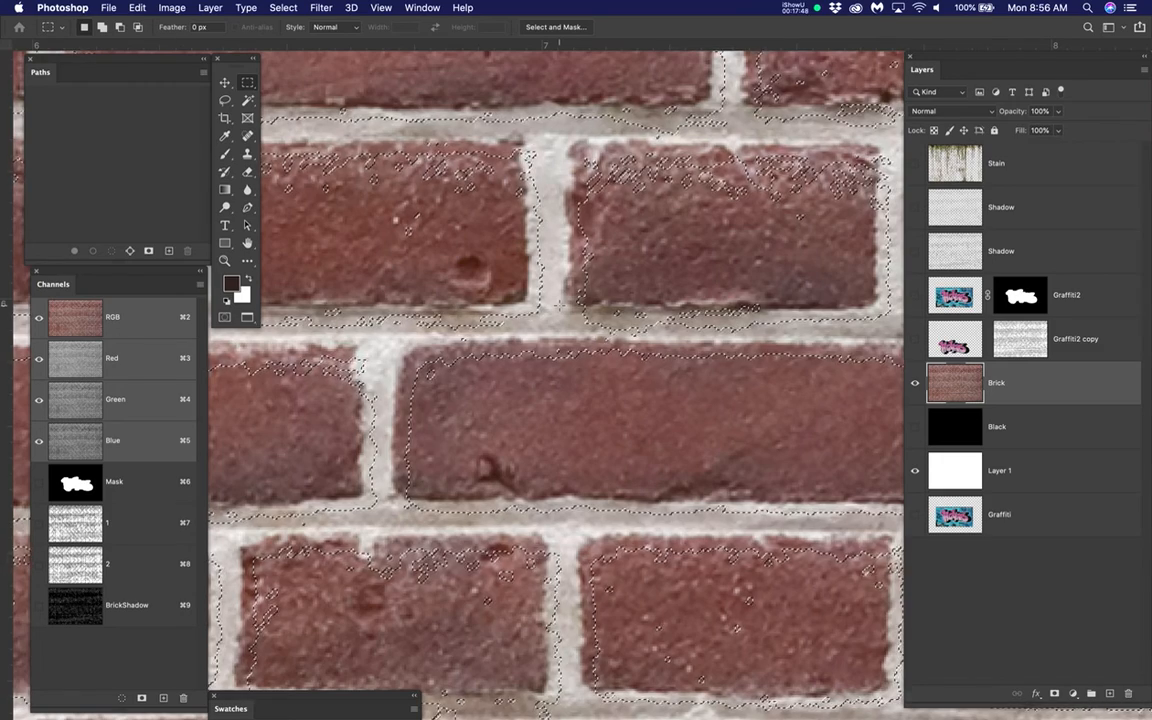
pyautogui.press('super+d')
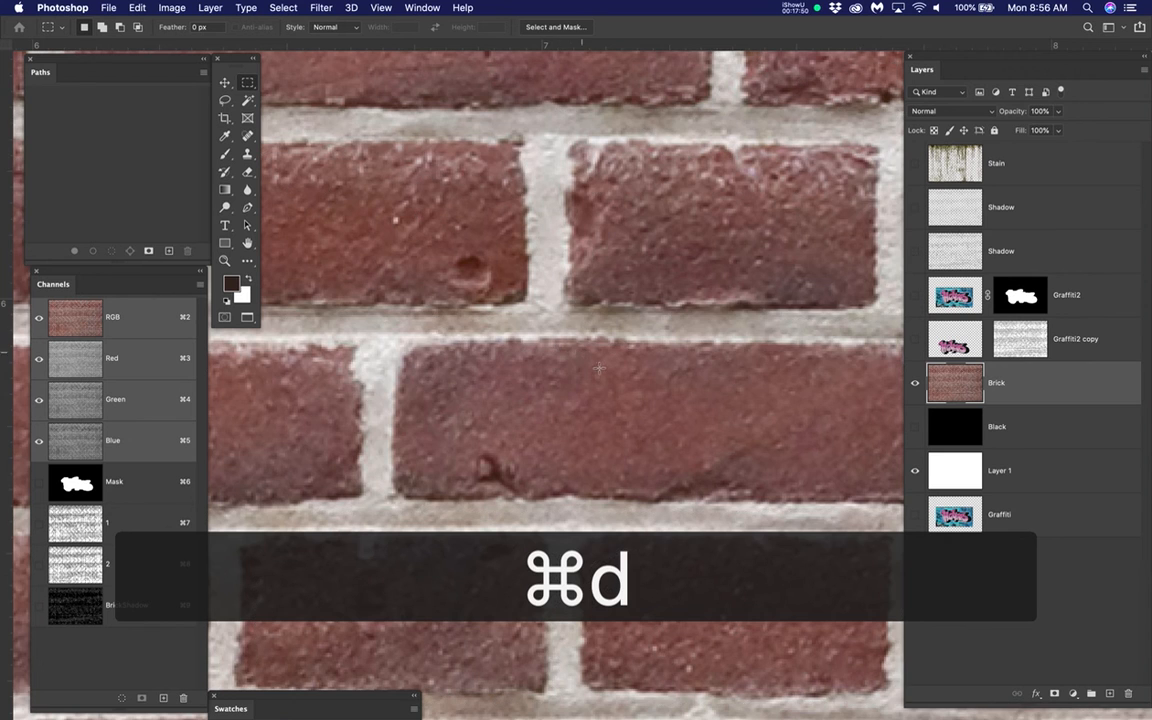
# Step: Compare channels 1 and 2 by viewing each on its own, and return to the RGB composite
pyautogui.scroll(-5, 598, 368)
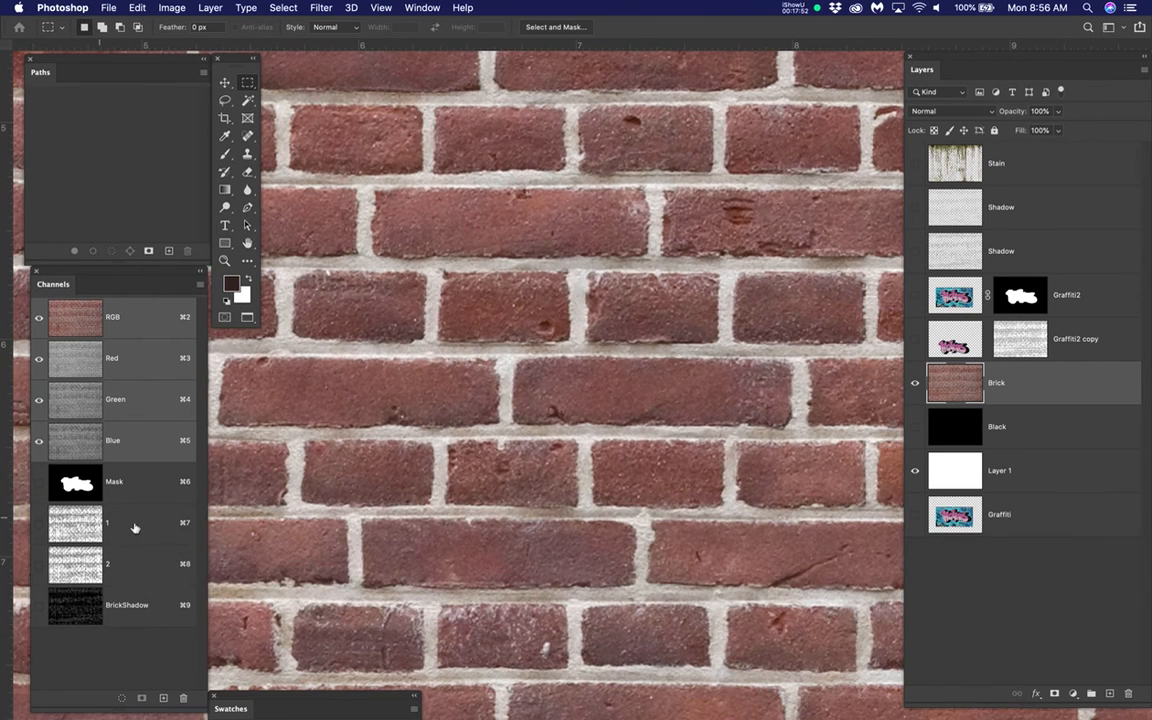
pyautogui.click(150, 525)
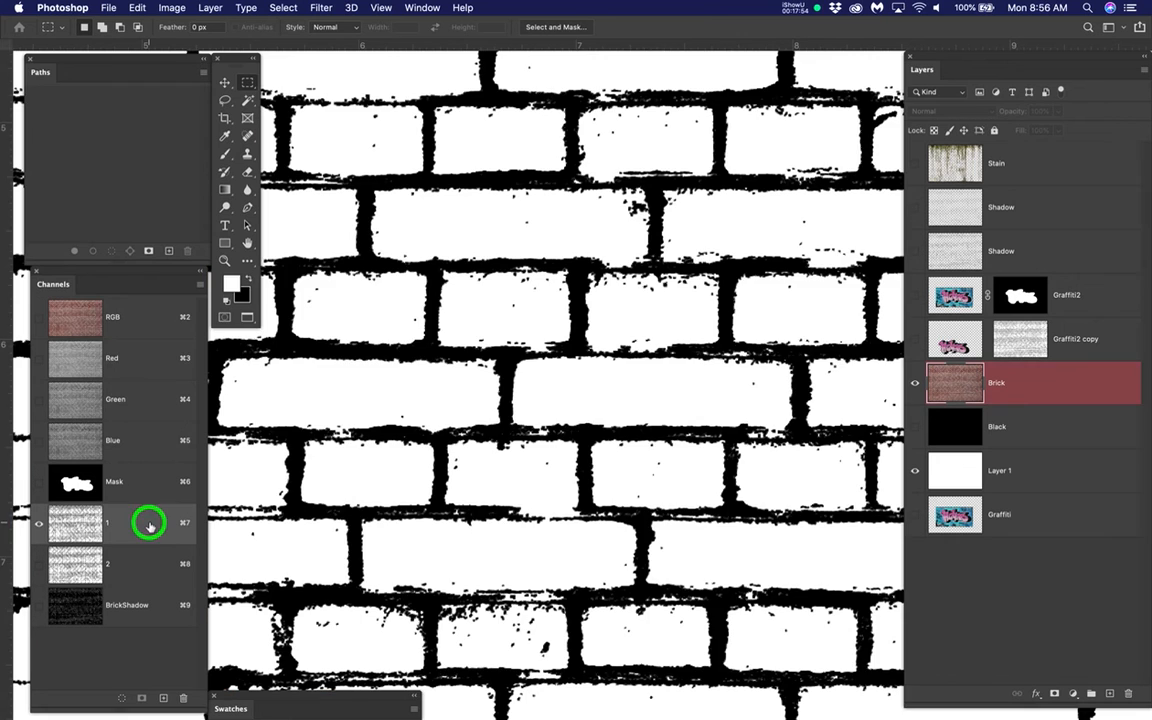
pyautogui.click(147, 319)
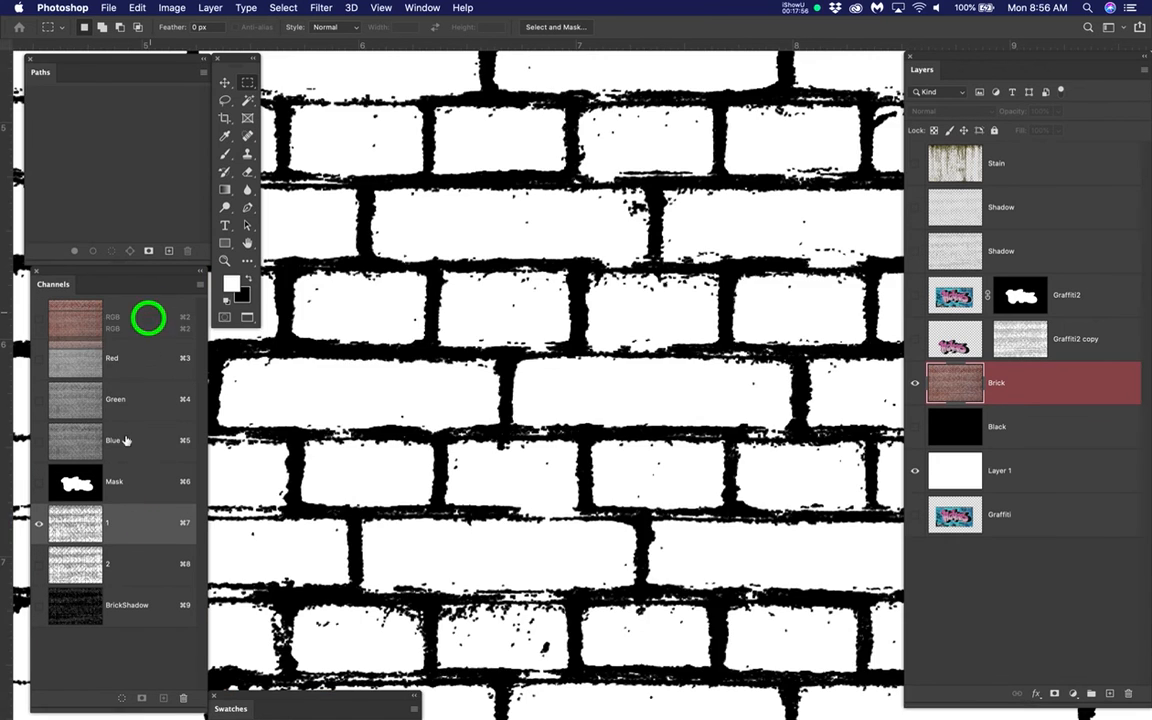
pyautogui.click(130, 521)
pyautogui.click(130, 318)
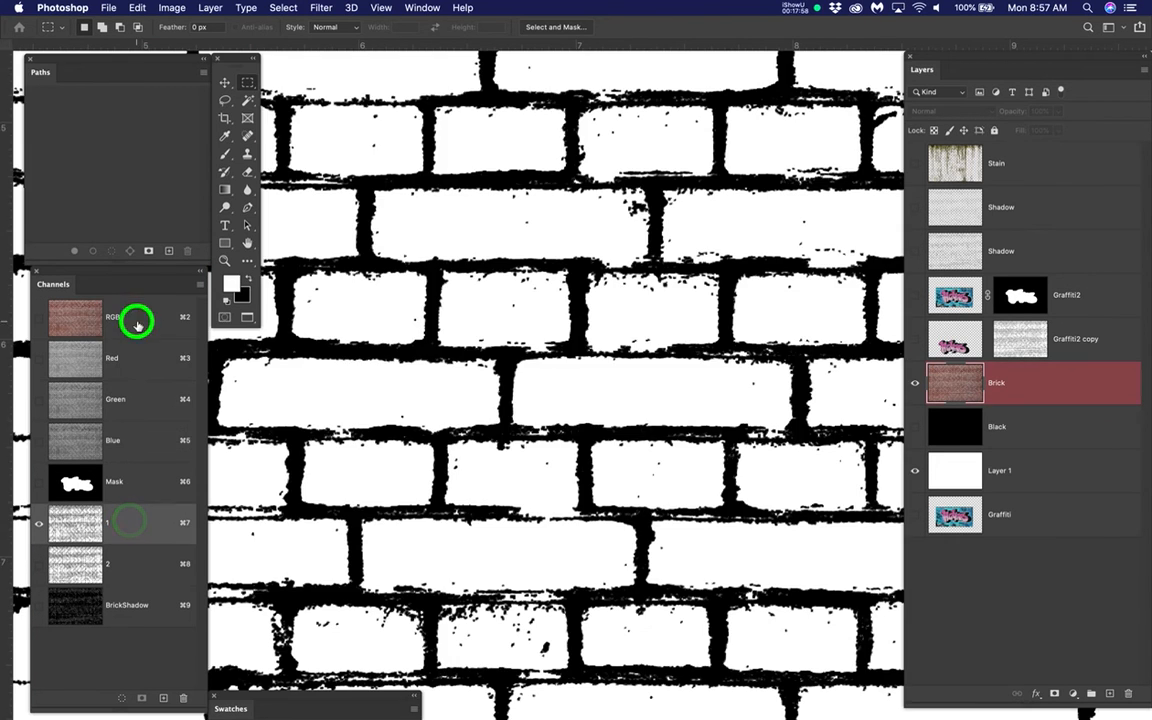
pyautogui.click(131, 524)
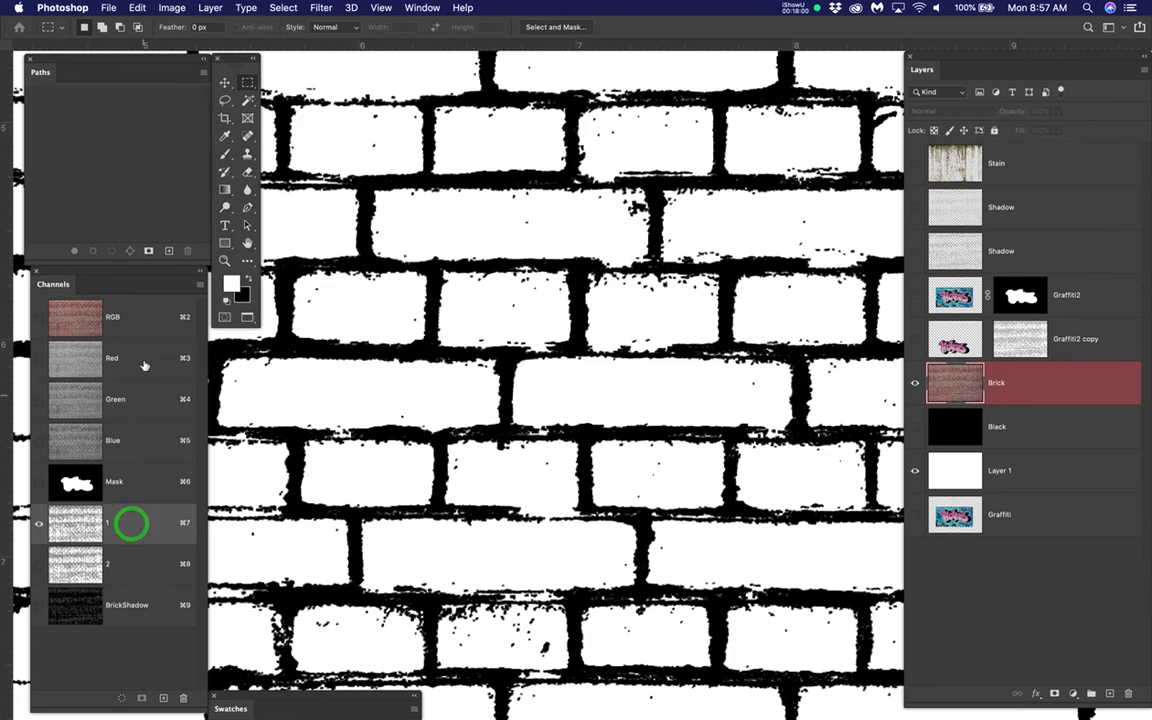
pyautogui.click(143, 321)
pyautogui.click(141, 520)
pyautogui.click(141, 567)
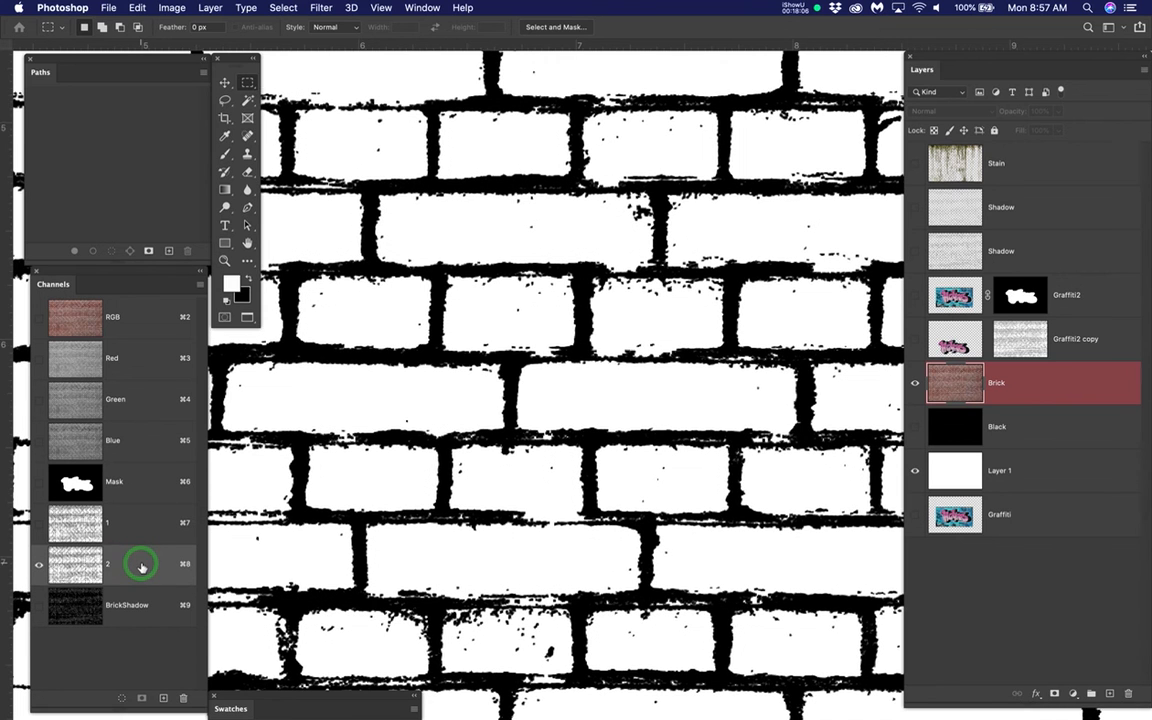
pyautogui.click(142, 521)
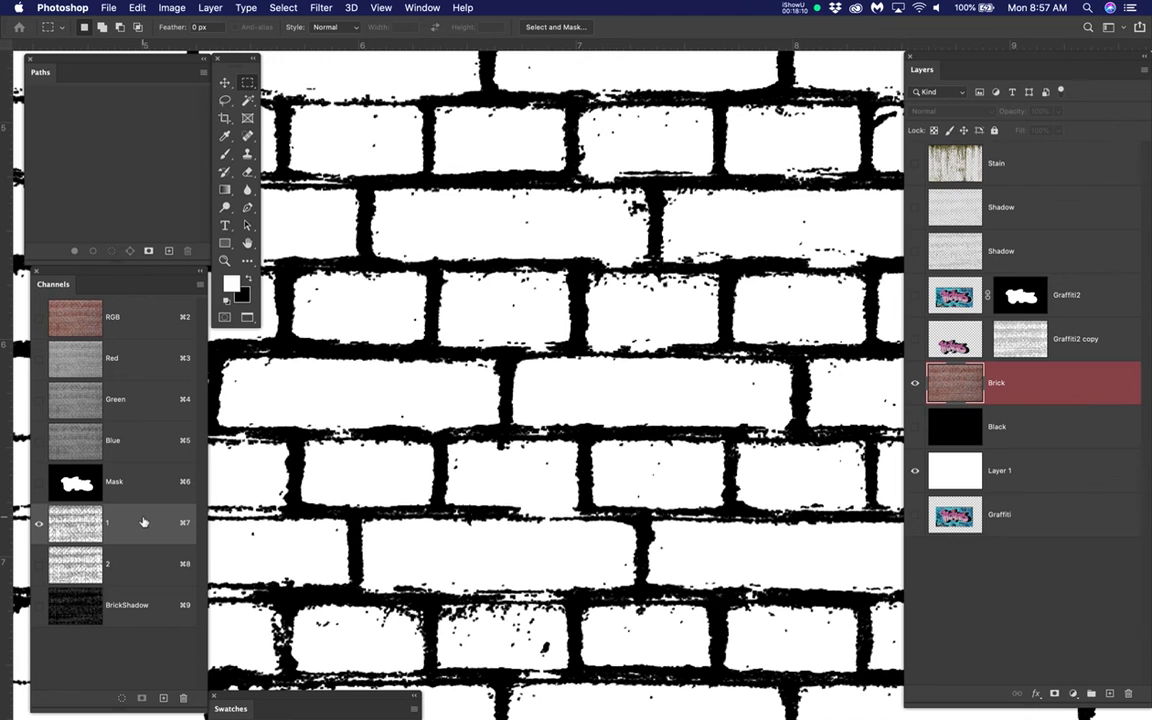
pyautogui.click(142, 568)
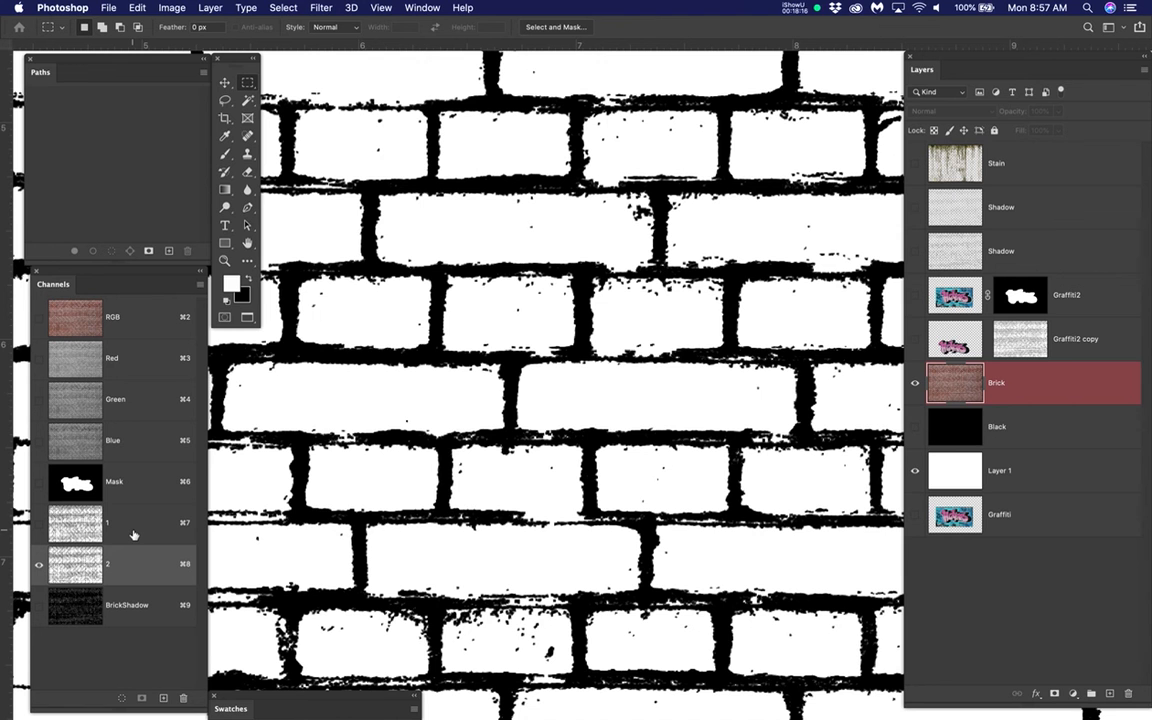
pyautogui.click(148, 313)
# Step: Load channel 2 as a selection, subtract channel 1 from it, and deselect
pyautogui.keyDown('super'); pyautogui.click(72, 563); pyautogui.keyUp('super')
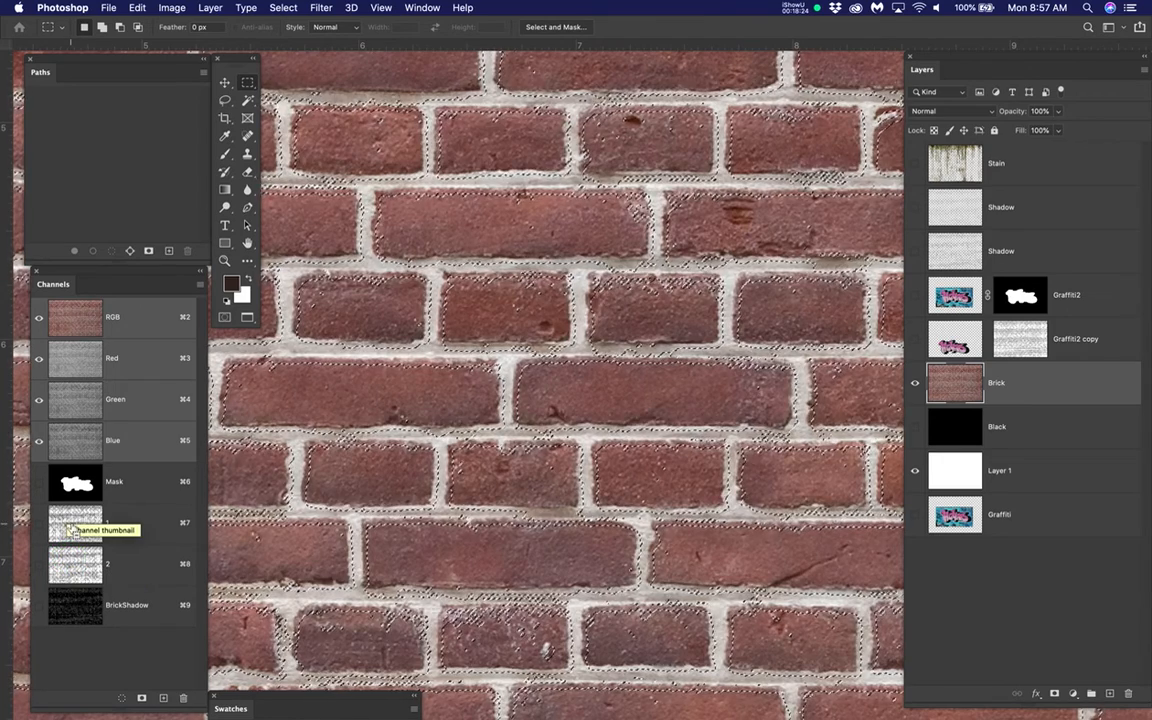
pyautogui.keyDown('super'); pyautogui.click(67, 519); pyautogui.keyUp('super')
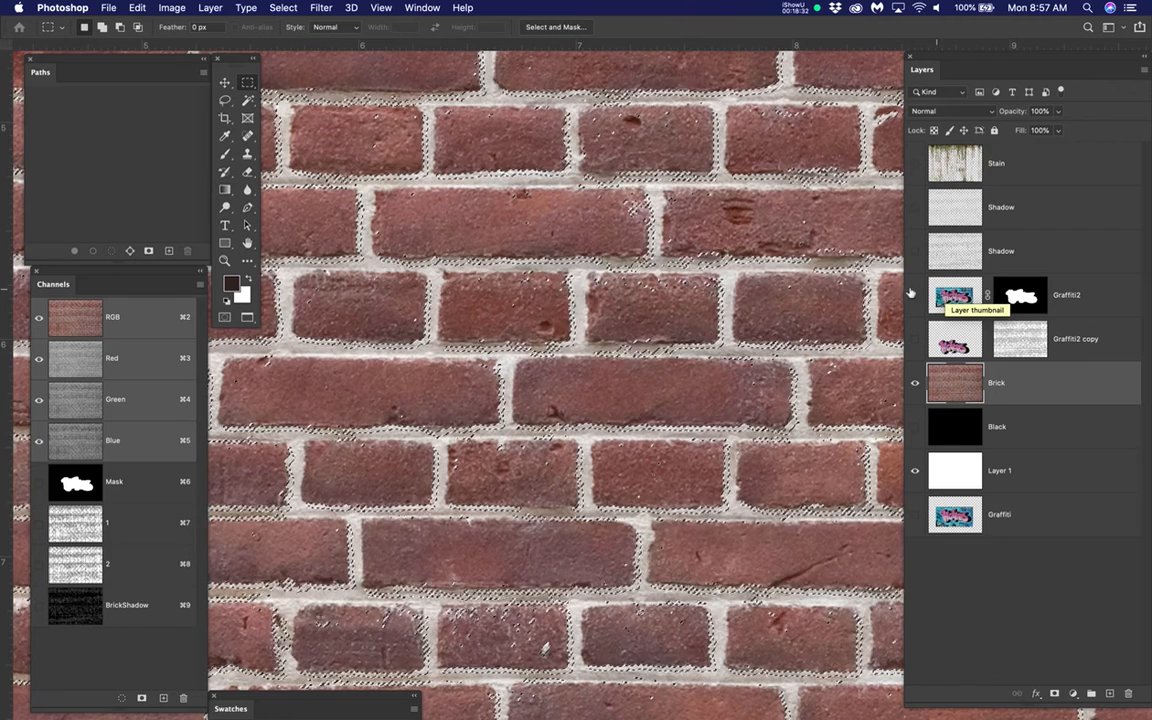
pyautogui.press('super+d')
# Step: Show the Shadow layer directly above Graffiti2 and set its opacity to 80%
pyautogui.click(914, 251)
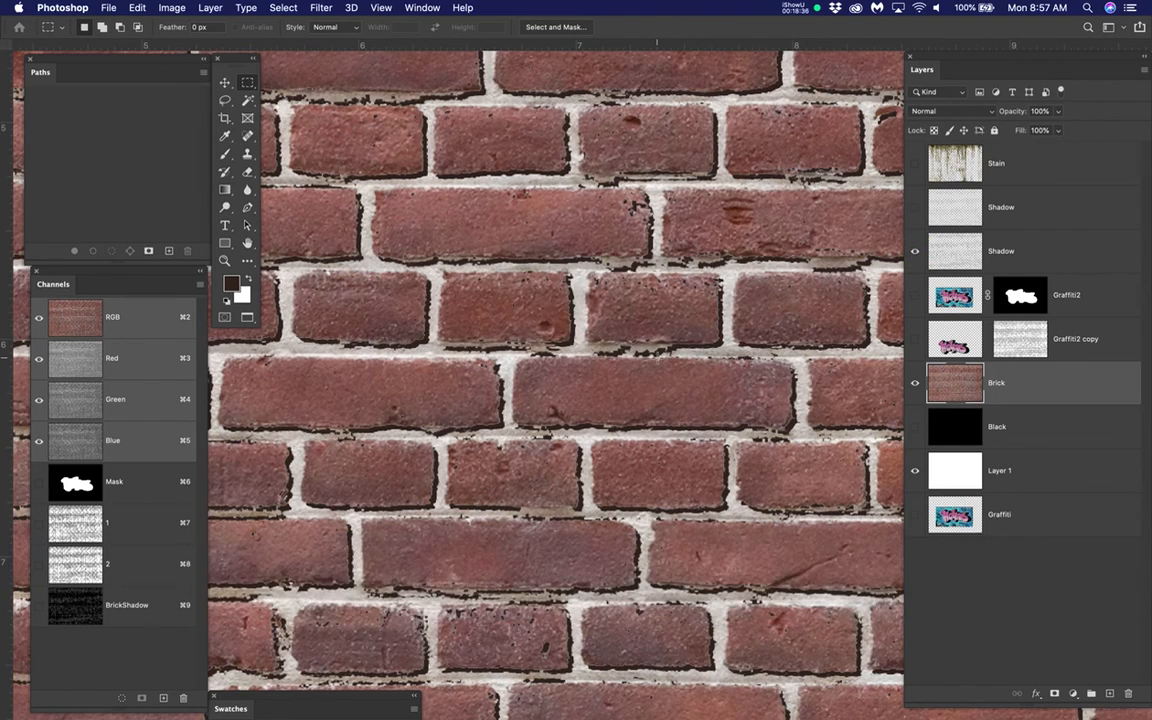
pyautogui.scroll(3, 657, 358)
pyautogui.click(1090, 250)
pyautogui.click(1058, 111)
pyautogui.moveTo(1058, 130); pyautogui.dragTo(1046, 130)
# Step: Try a Gaussian Blur with a radius of 2.1 pixels on the Shadow layer above Graffiti2, and undo it
pyautogui.moveTo(321, 8); pyautogui.dragTo(552, 224)
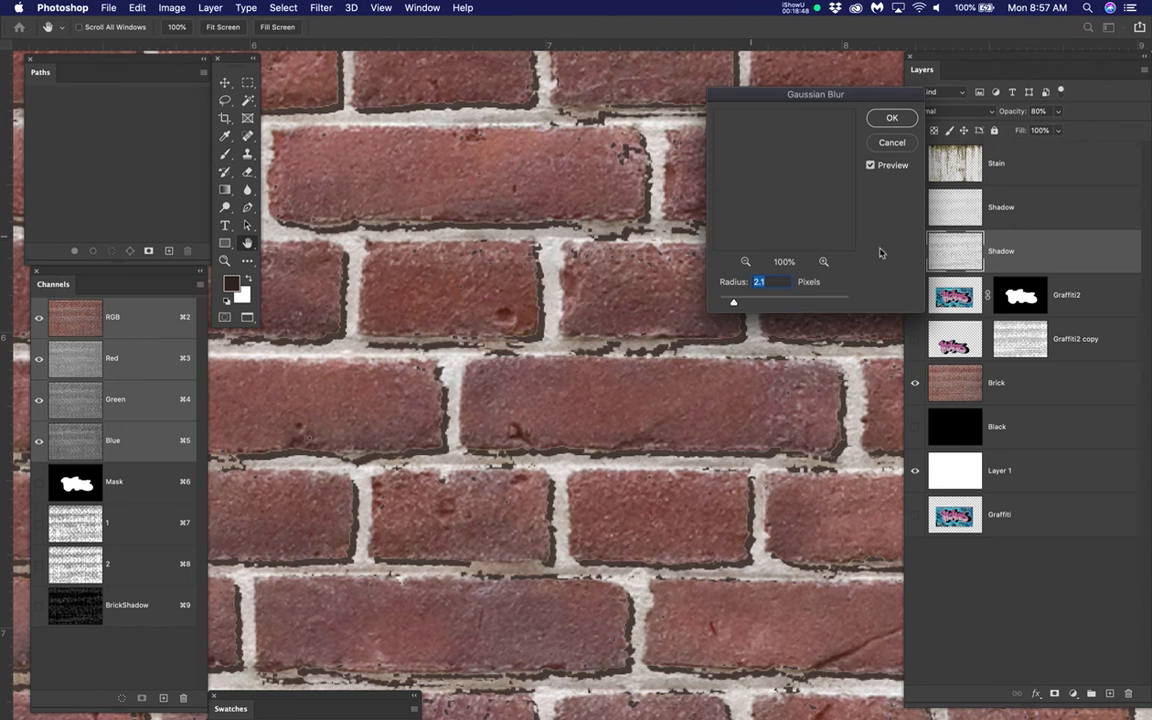
pyautogui.click(892, 118)
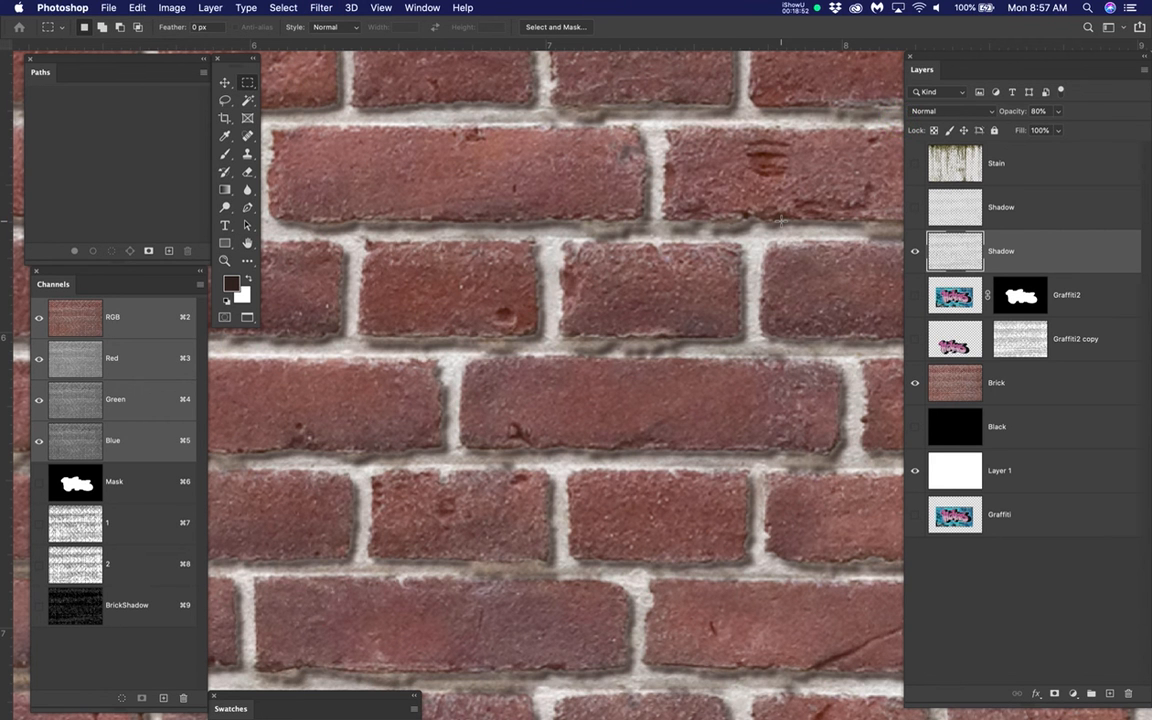
pyautogui.press('super+z')
# Step: Apply a Gaussian Blur with a radius of 1 pixel to the Shadow layer and set its opacity to 87%
pyautogui.moveTo(333, 7); pyautogui.dragTo(550, 222)
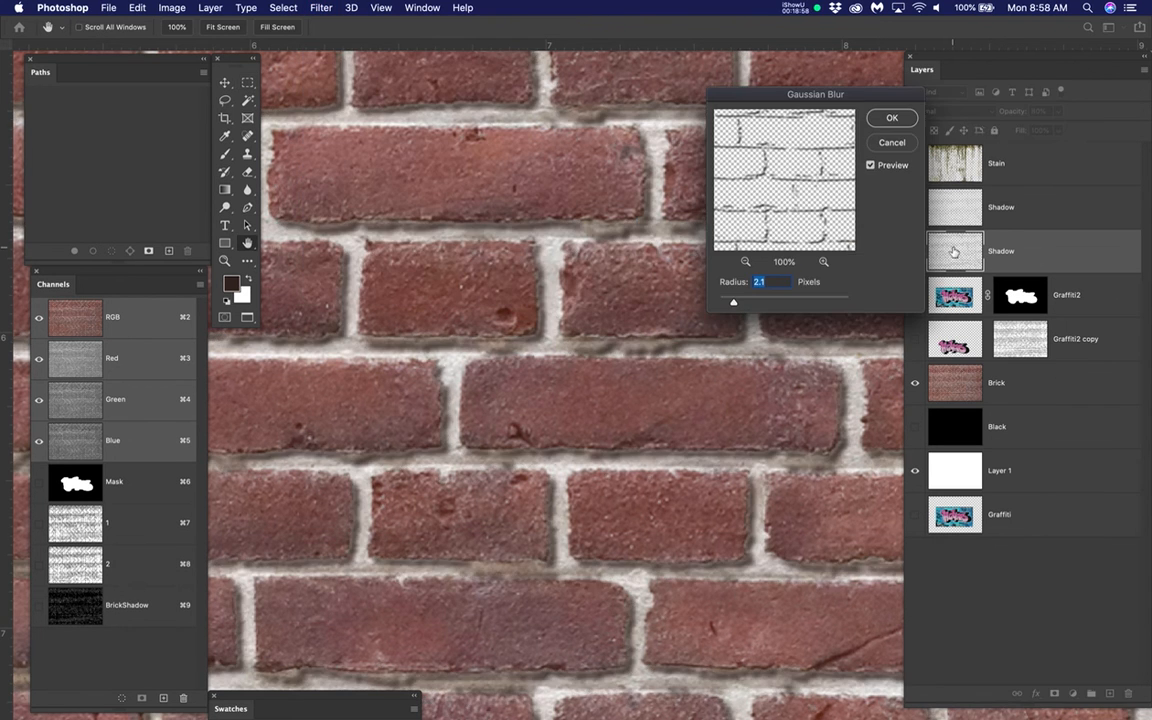
pyautogui.write('1')
pyautogui.press('Return')
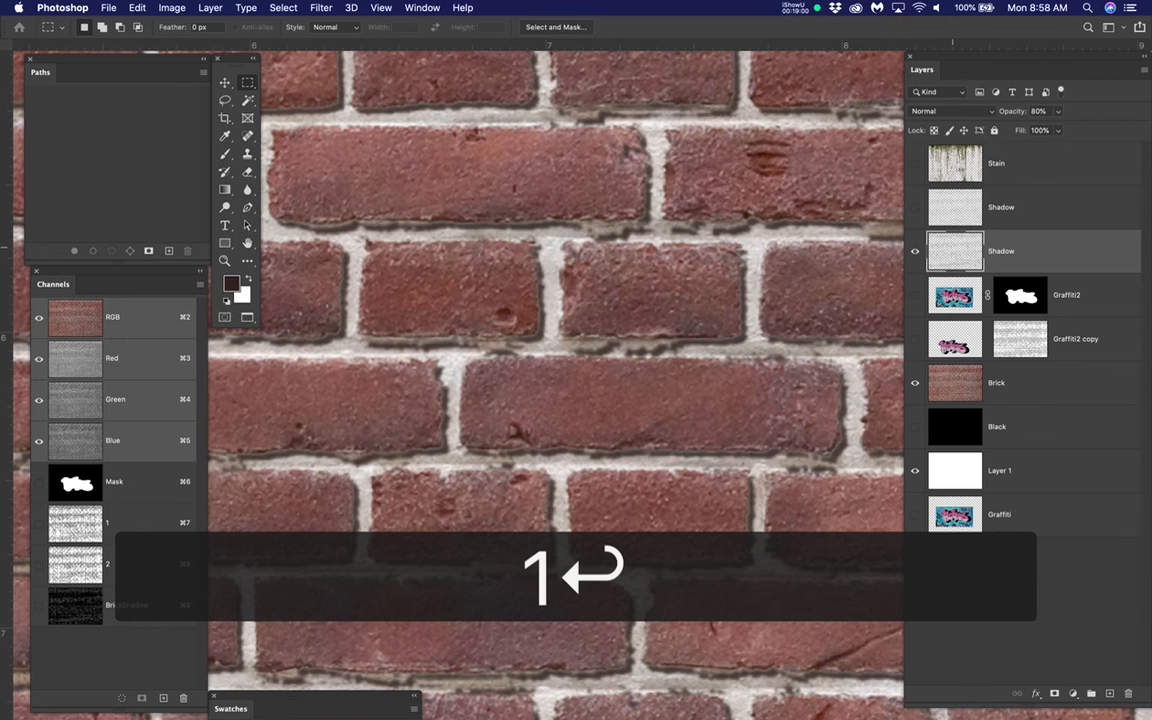
pyautogui.click(1100, 250)
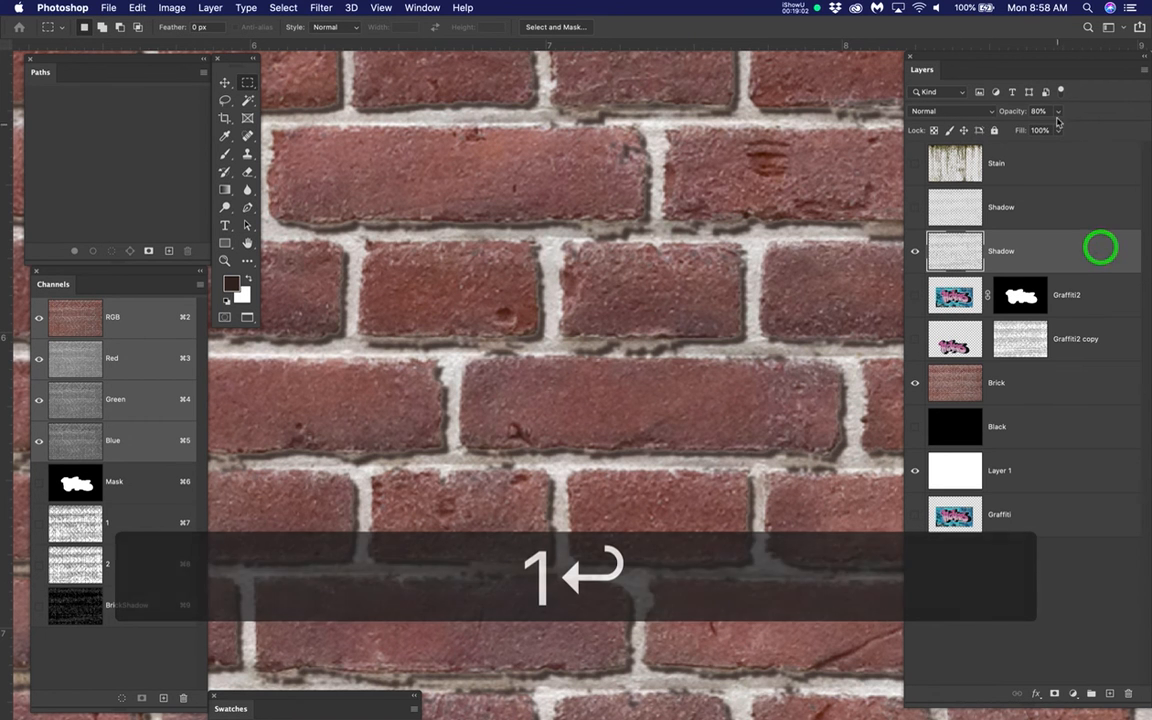
pyautogui.click(1059, 110)
pyautogui.click(1059, 131)
pyautogui.moveTo(1059, 131); pyautogui.dragTo(1063, 132)
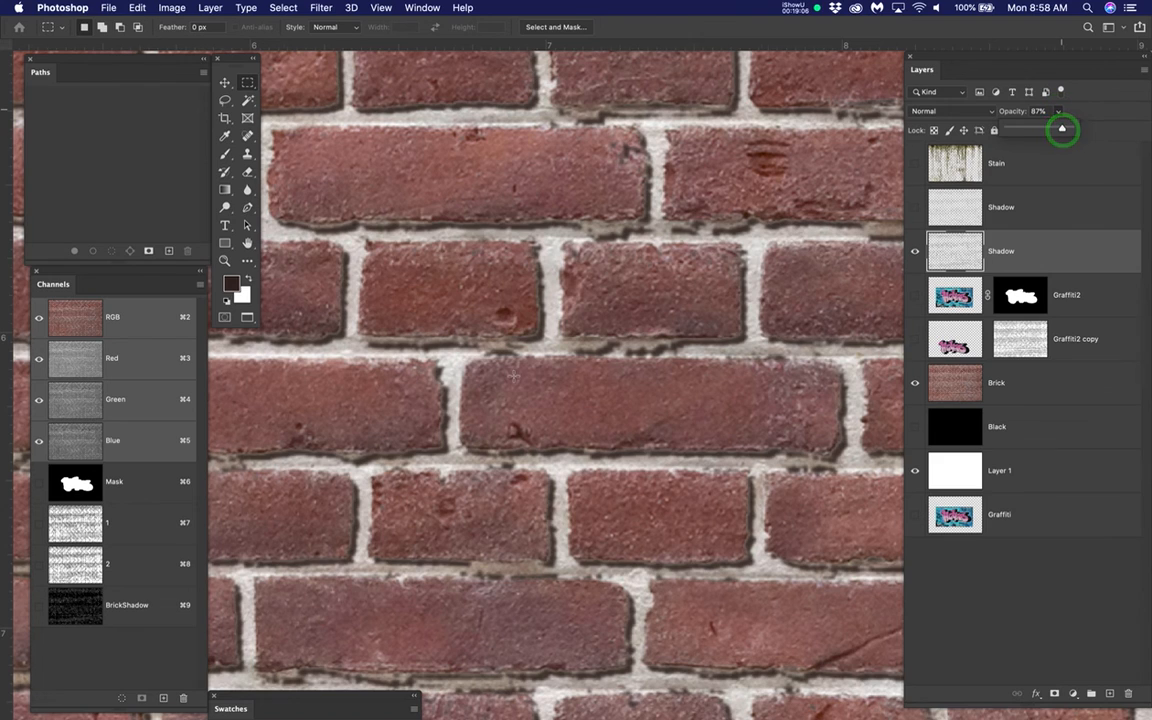
# Step: Compare the whole brick wall with and without the Shadow layer, leaving the layer shown
pyautogui.scroll(-3, 514, 372)
pyautogui.scroll(-4, 514, 371)
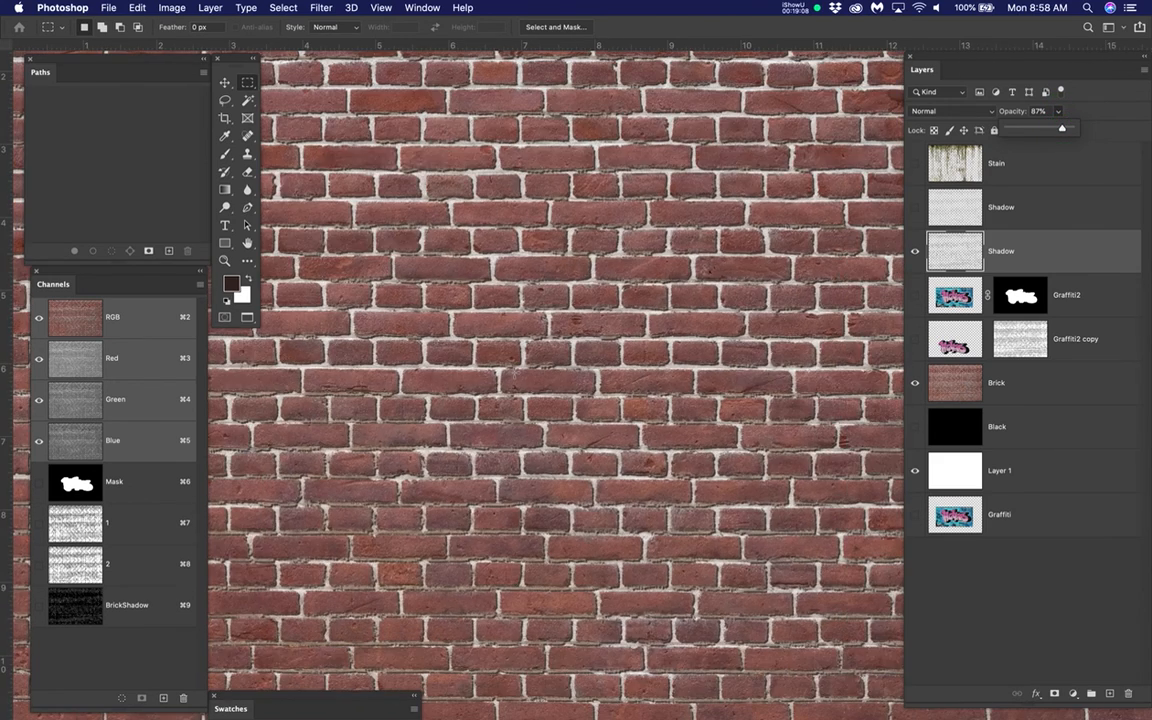
pyautogui.click(913, 256)
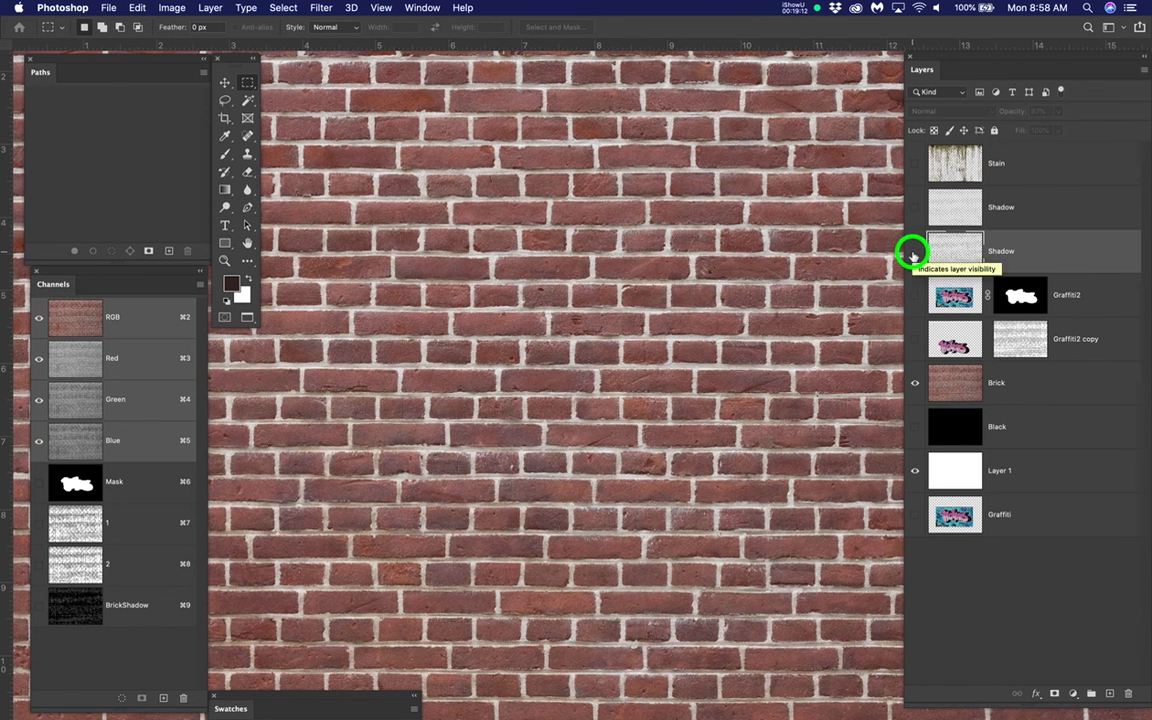
pyautogui.click(913, 254)
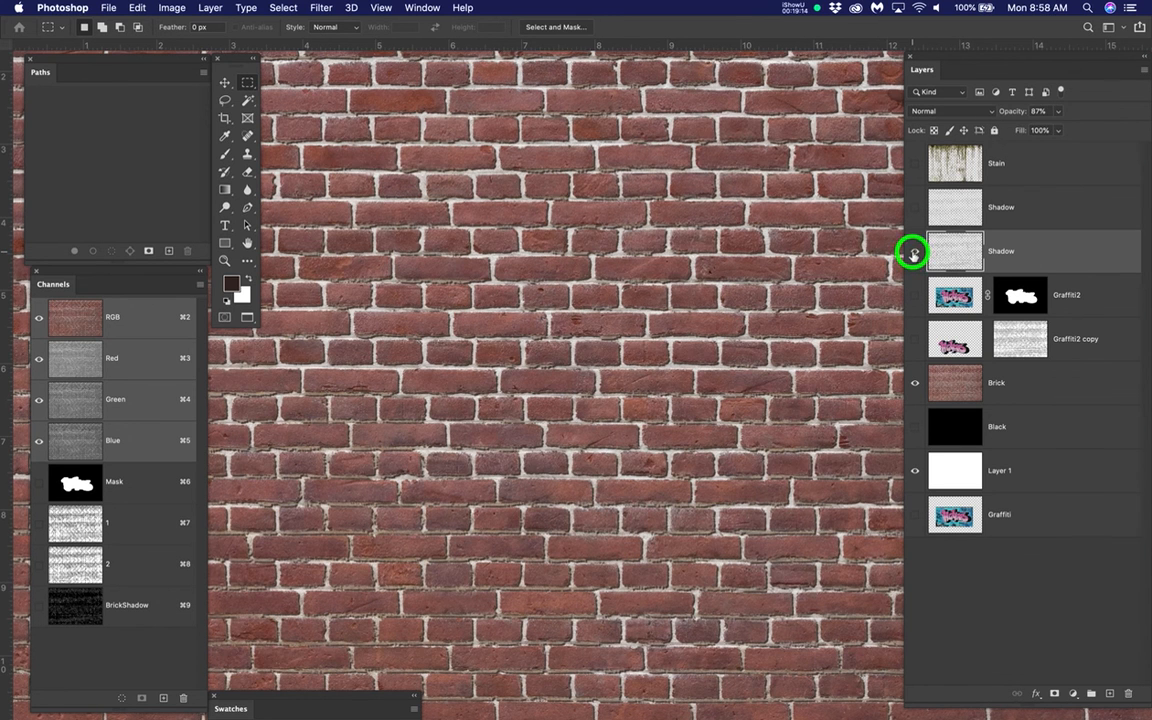
pyautogui.click(913, 254)
pyautogui.click(913, 254)
# Step: Preview the shadow over the Graffiti2 layer, and replace it by hiding Graffiti2 and showing Graffiti2 copy
pyautogui.click(913, 296)
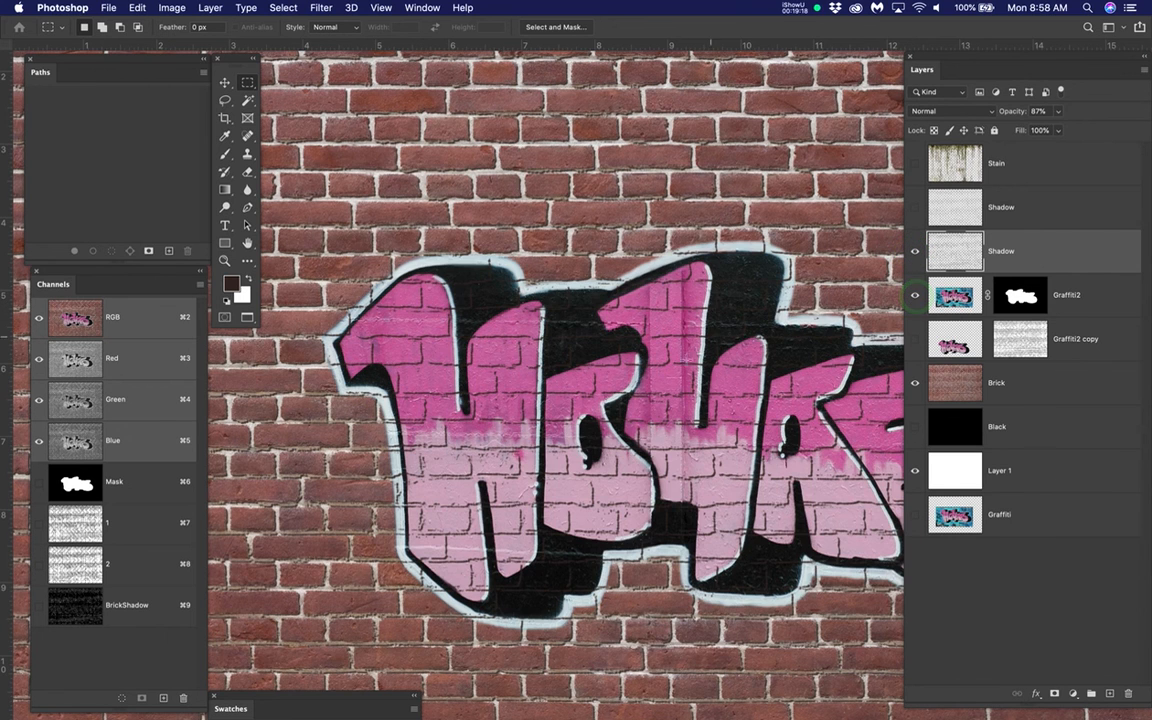
pyautogui.scroll(-3, 679, 366)
pyautogui.moveTo(679, 366); pyautogui.dragTo(623, 301)
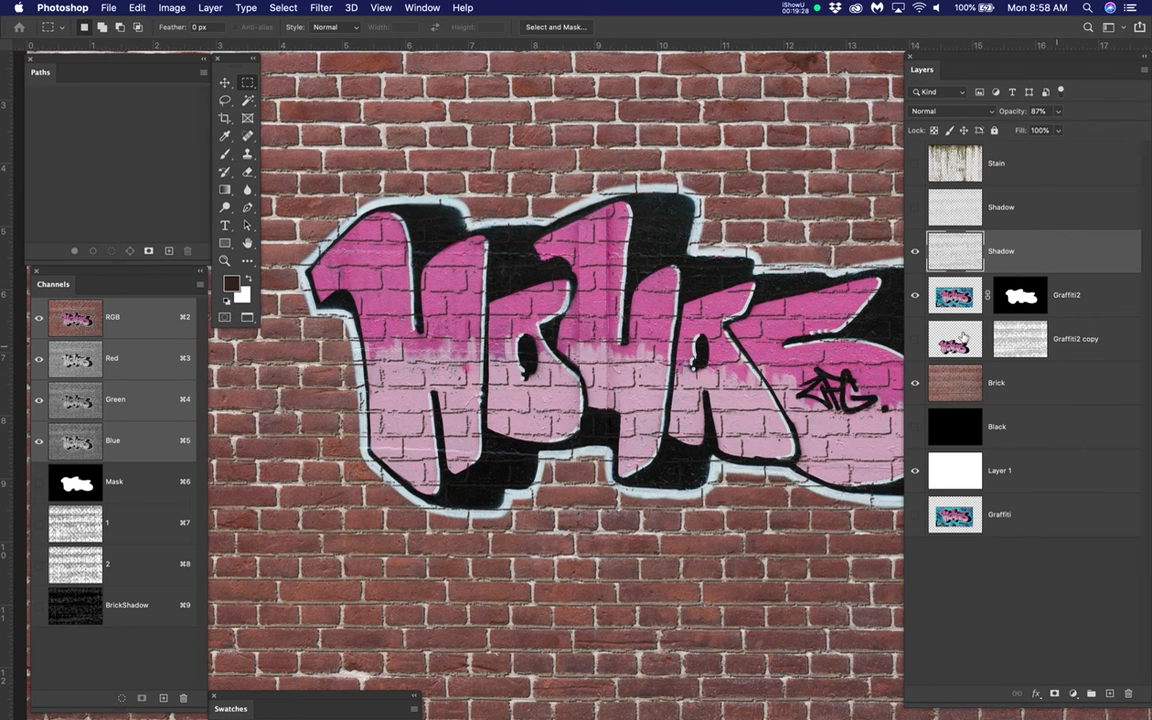
pyautogui.click(914, 295)
pyautogui.click(916, 339)
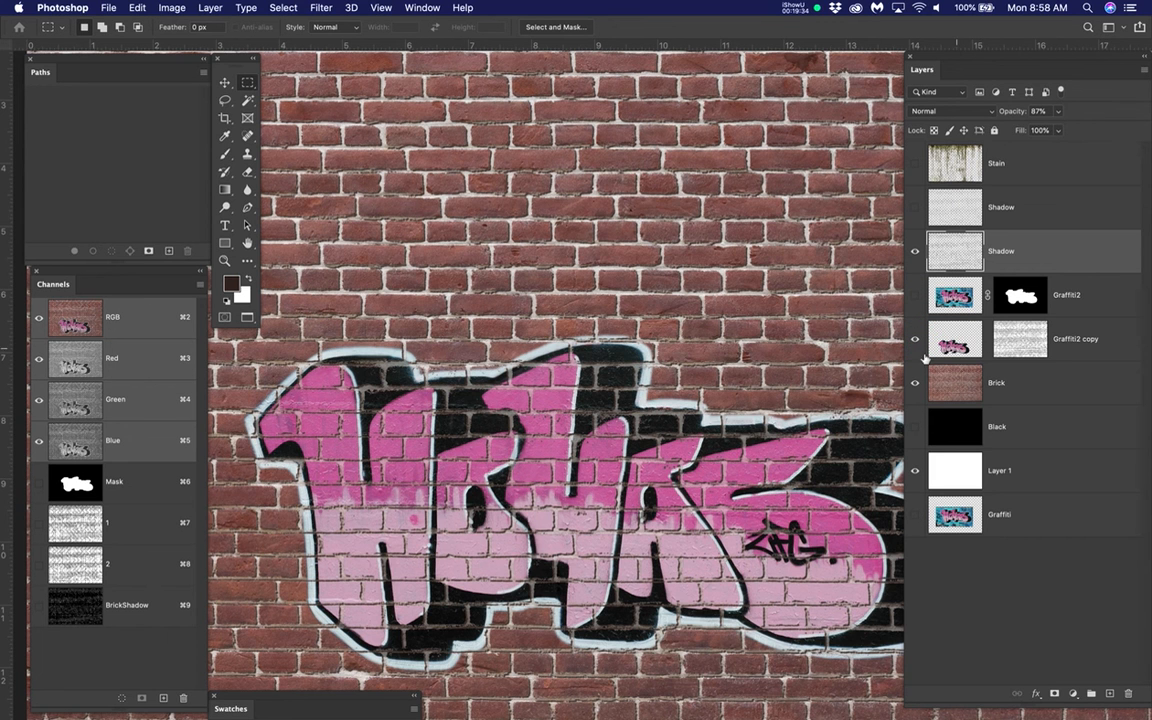
pyautogui.scroll(-3, 572, 389)
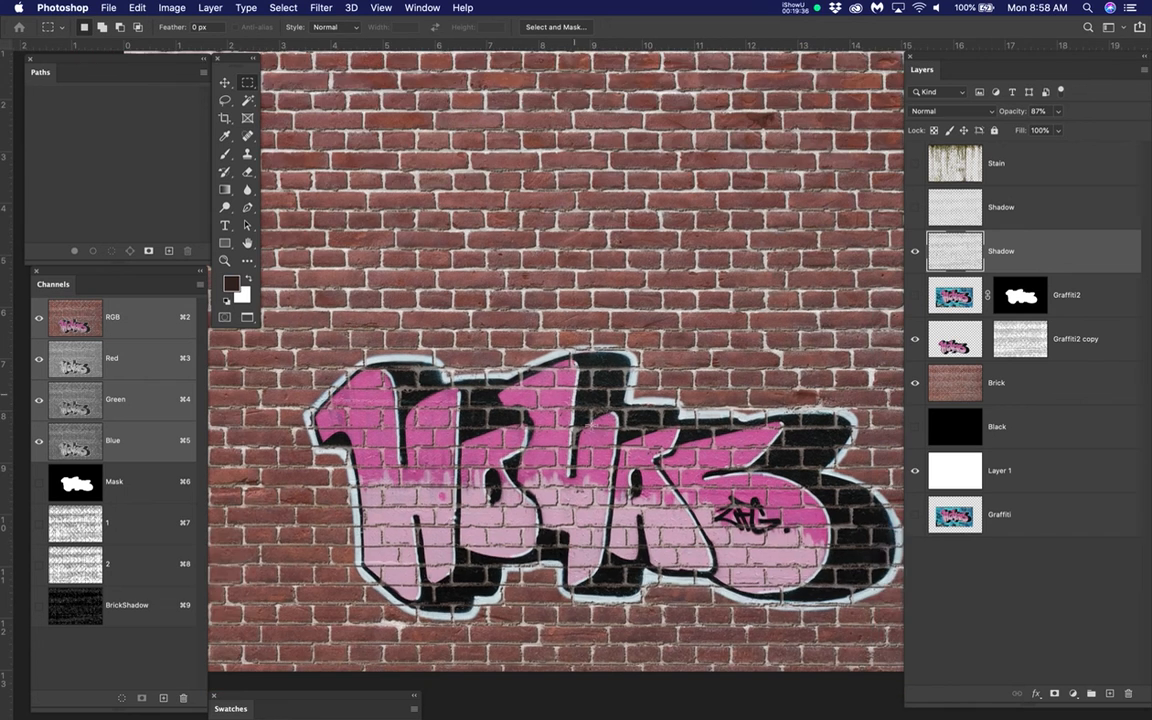
pyautogui.moveTo(594, 422); pyautogui.dragTo(567, 320)
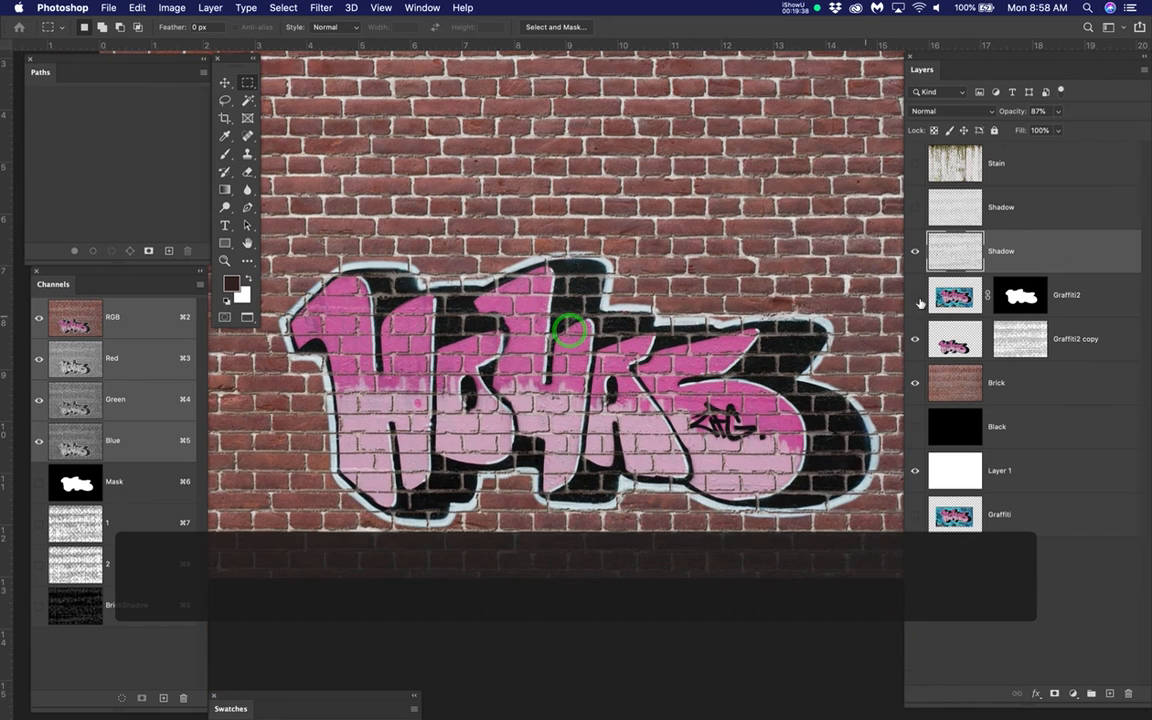
# Step: Try moving Graffiti2 copy up and to the left with its mask linked, undo the move, and unlink the mask
pyautogui.click(987, 340)
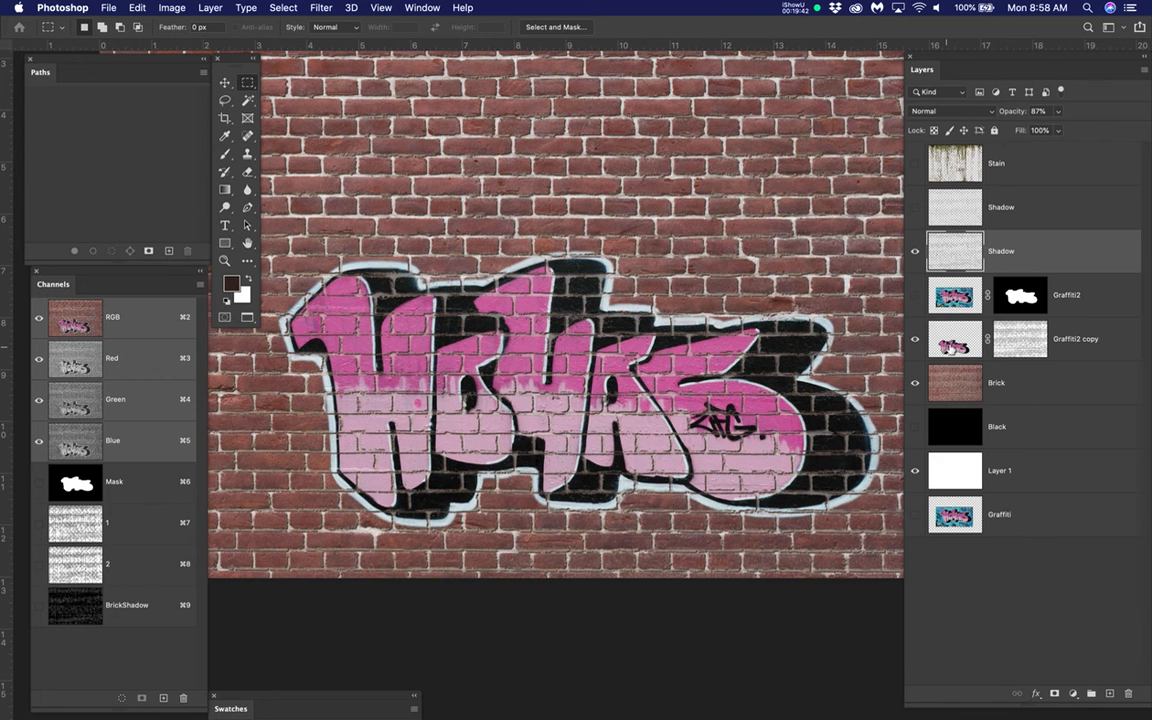
pyautogui.click(948, 337)
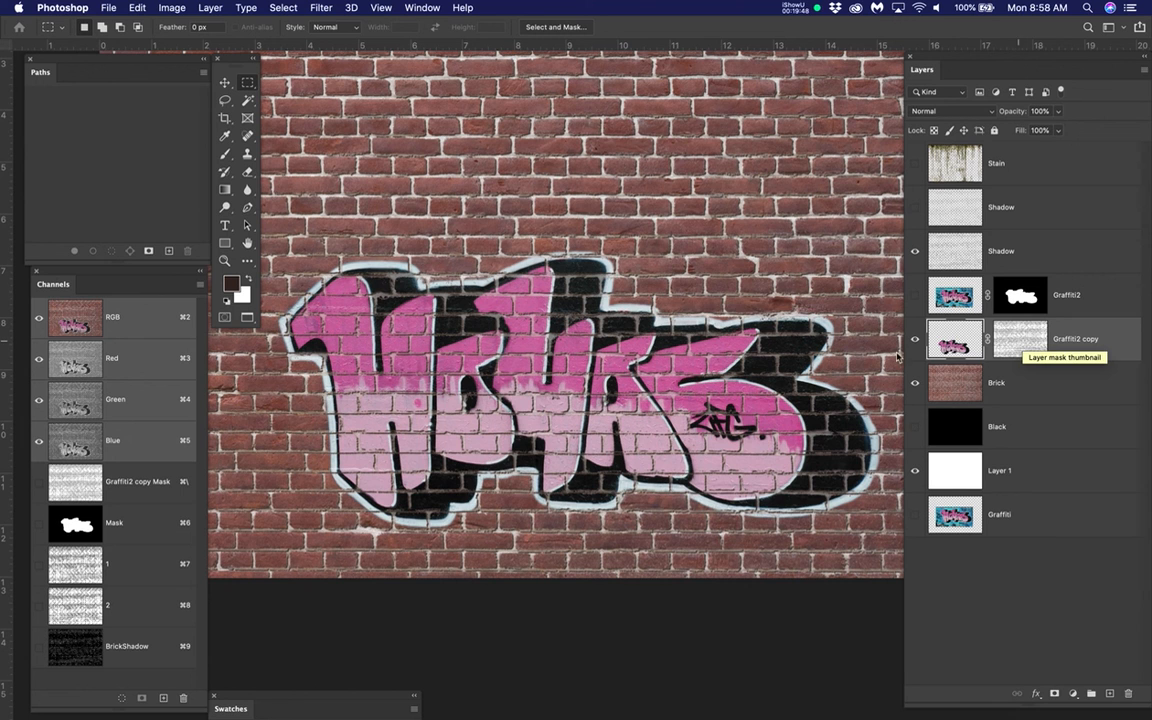
pyautogui.press('v')
pyautogui.moveTo(694, 398); pyautogui.dragTo(650, 303)
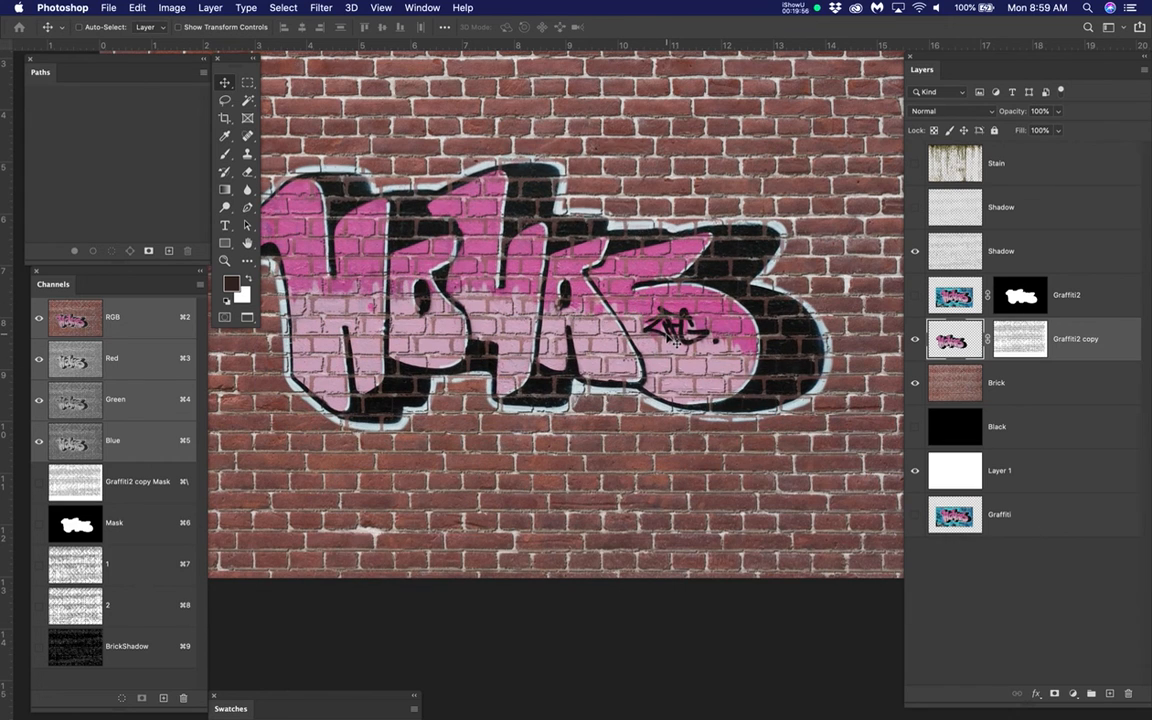
pyautogui.press('super+z')
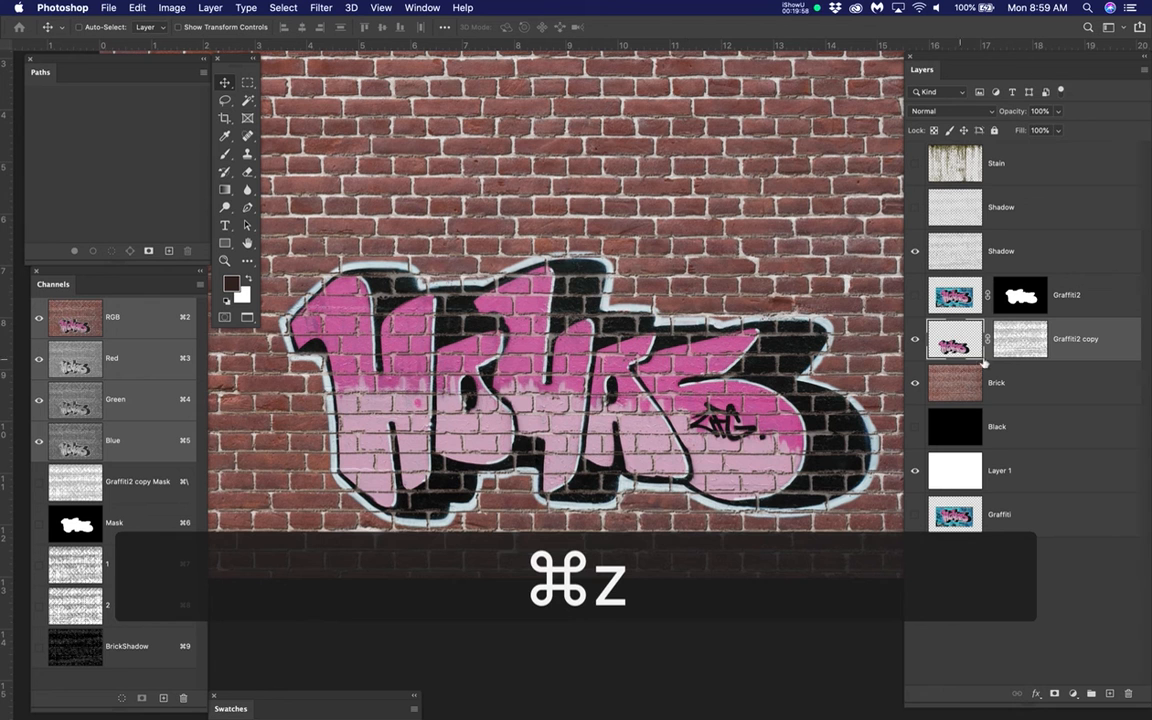
pyautogui.click(986, 339)
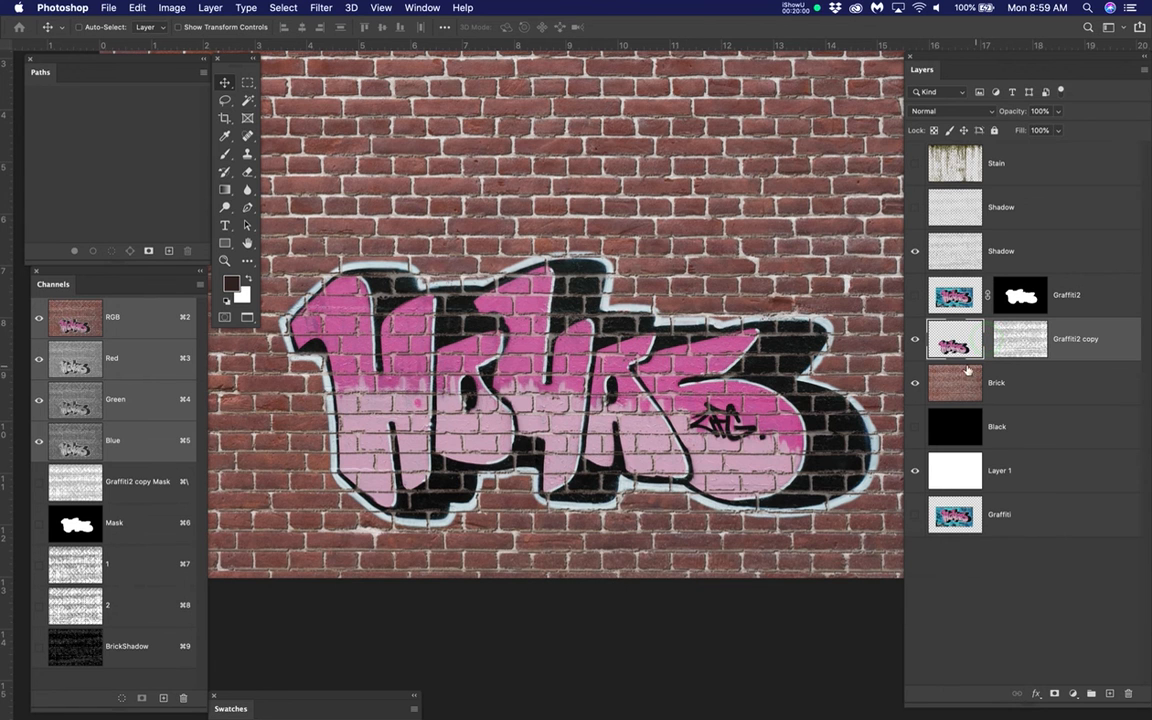
# Step: Move only the Graffiti2 copy artwork up the brick wall, independently of its unlinked layer mask
pyautogui.click(965, 335)
pyautogui.click(1020, 339)
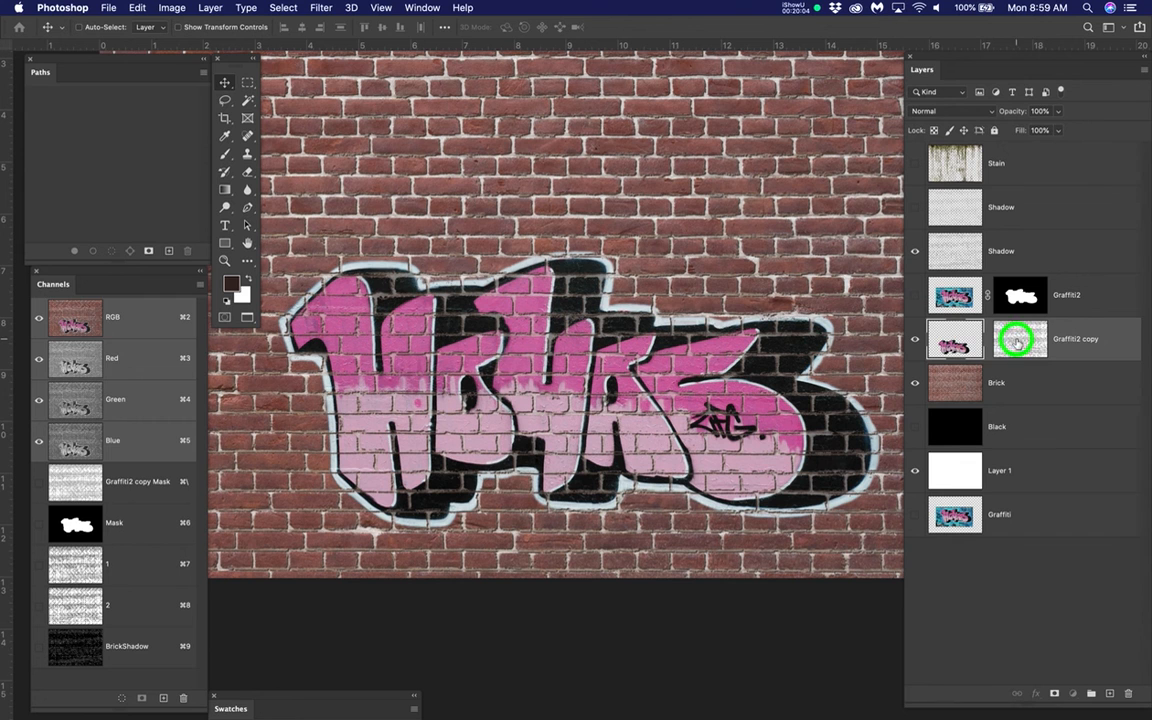
pyautogui.click(955, 339)
pyautogui.moveTo(690, 414); pyautogui.dragTo(686, 282)
pyautogui.moveTo(687, 277); pyautogui.dragTo(688, 278)
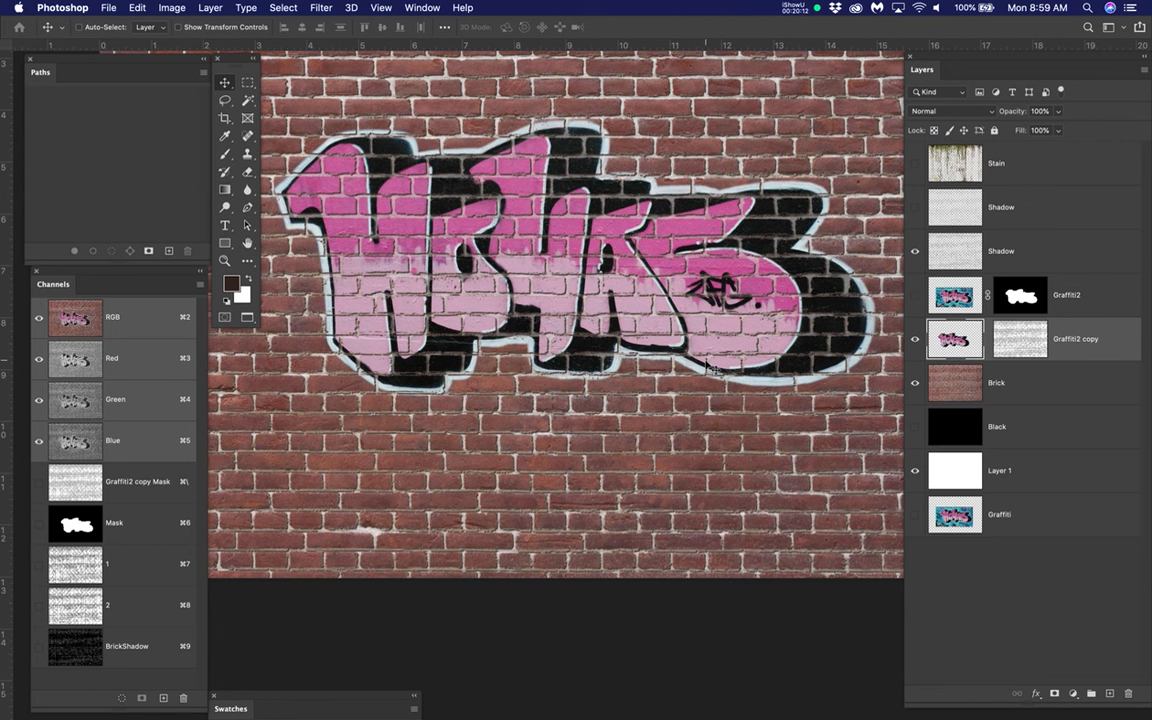